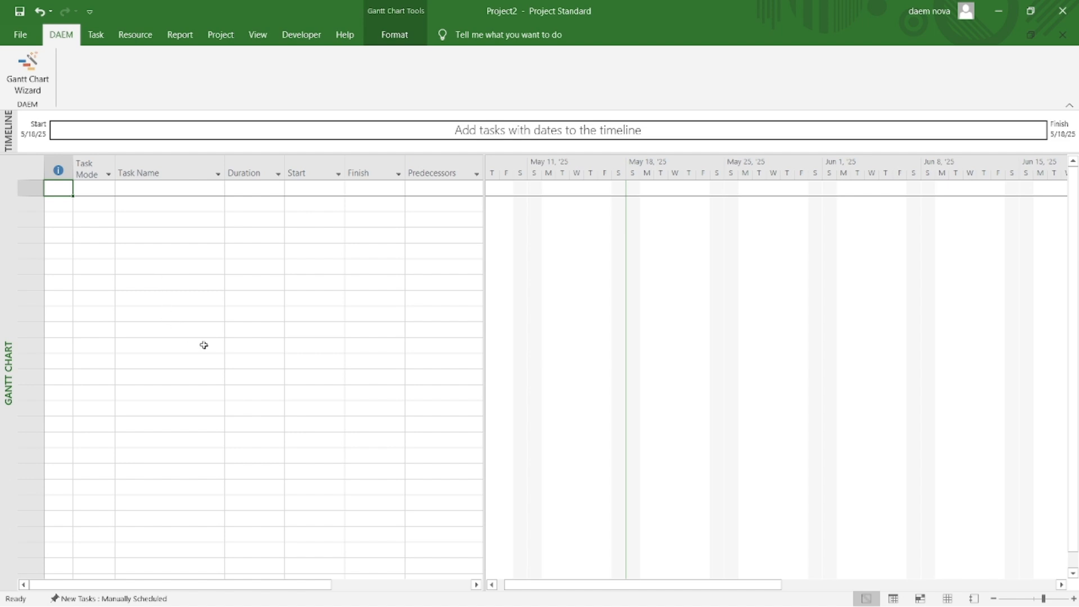
Step: Go through the columns of the task table and browse the list of fields available for a new column
left_click(96, 189)
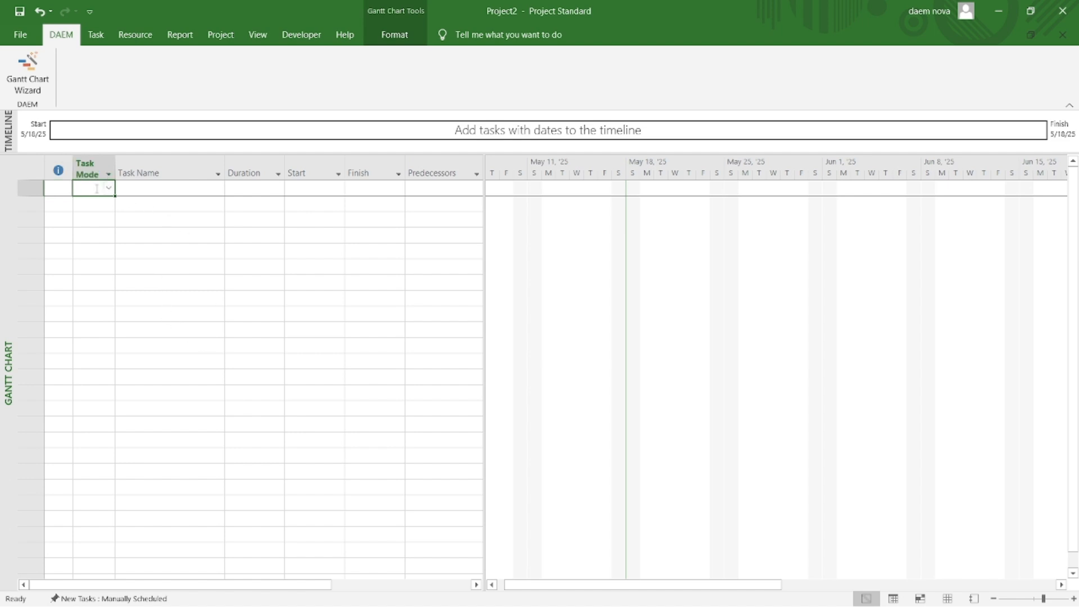
key("Tab")
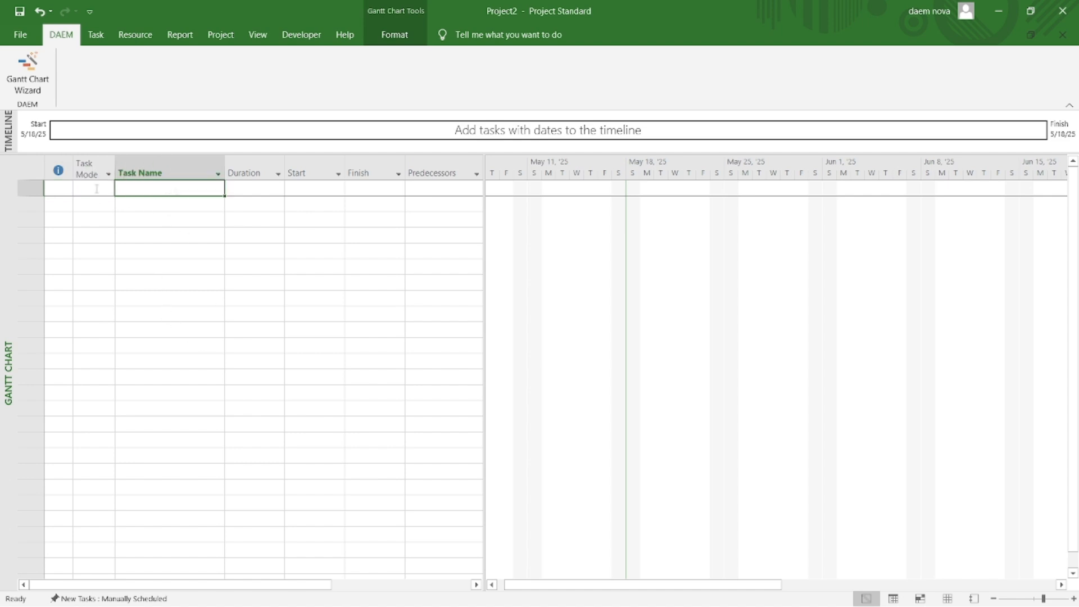
key("Tab")
key("Tab")
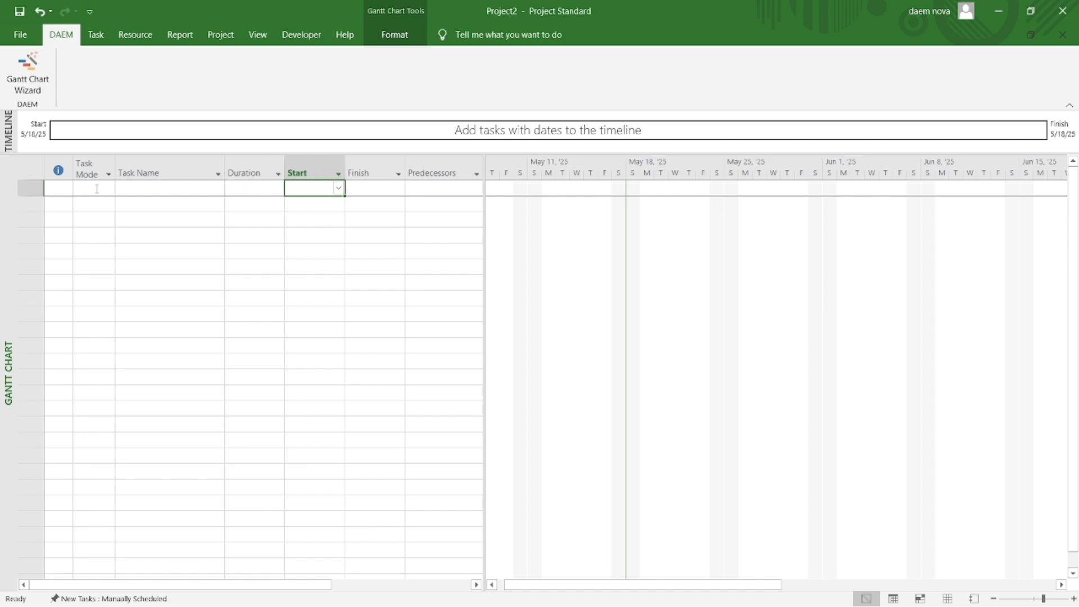
key("Tab")
key("Tab")
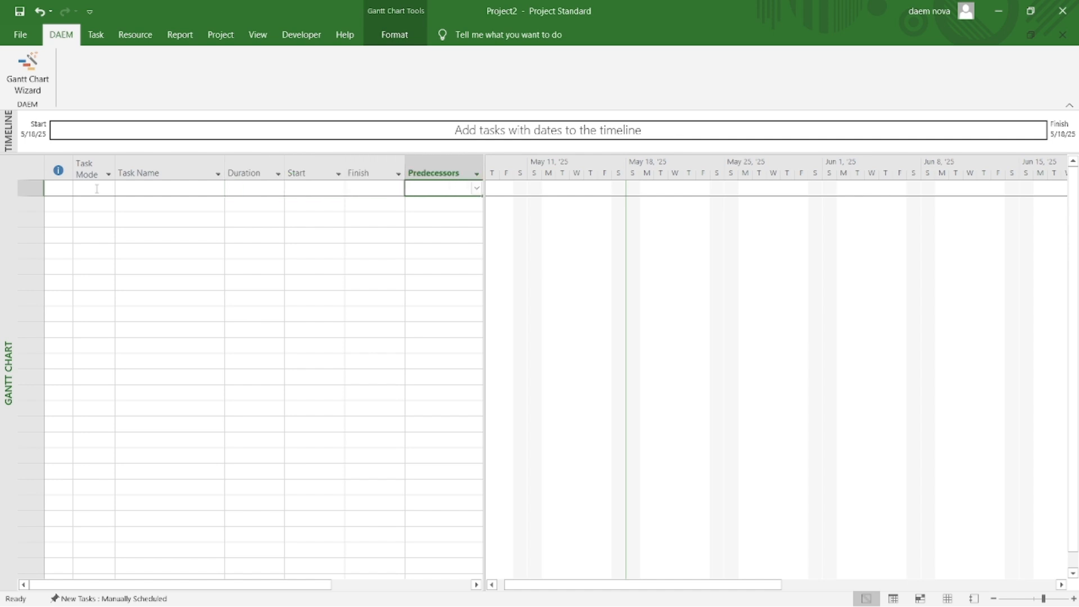
key("Tab")
key("Tab")
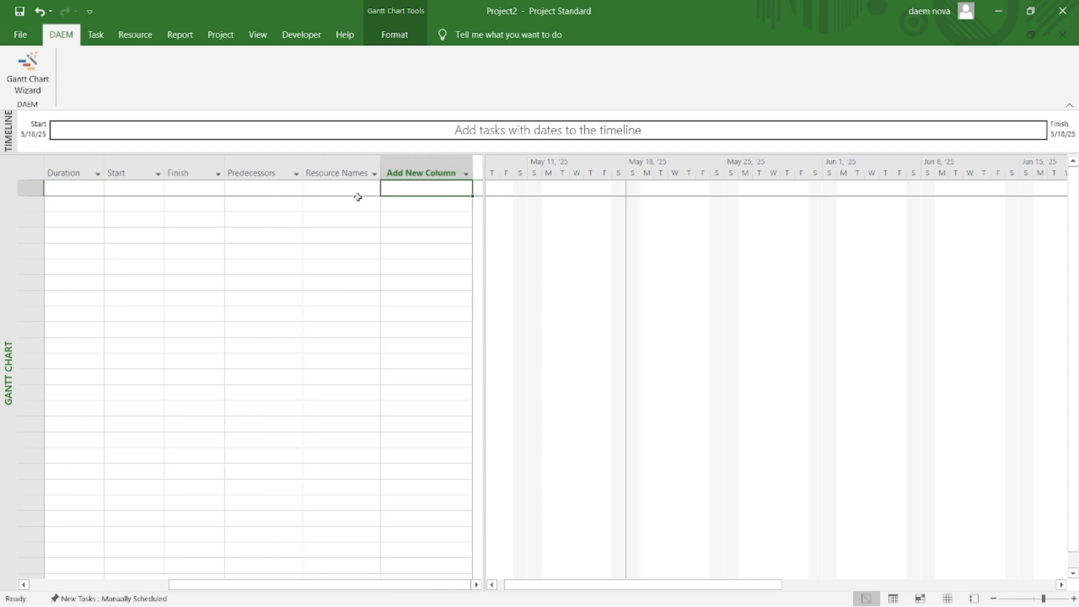
left_click(442, 161)
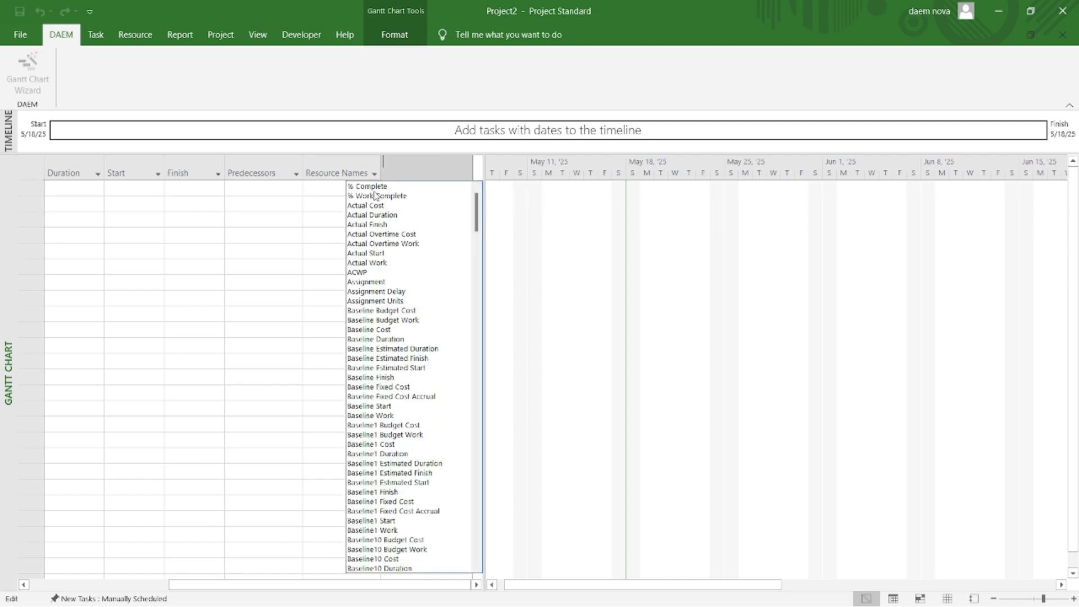
left_click_drag(475, 201, 469, 533)
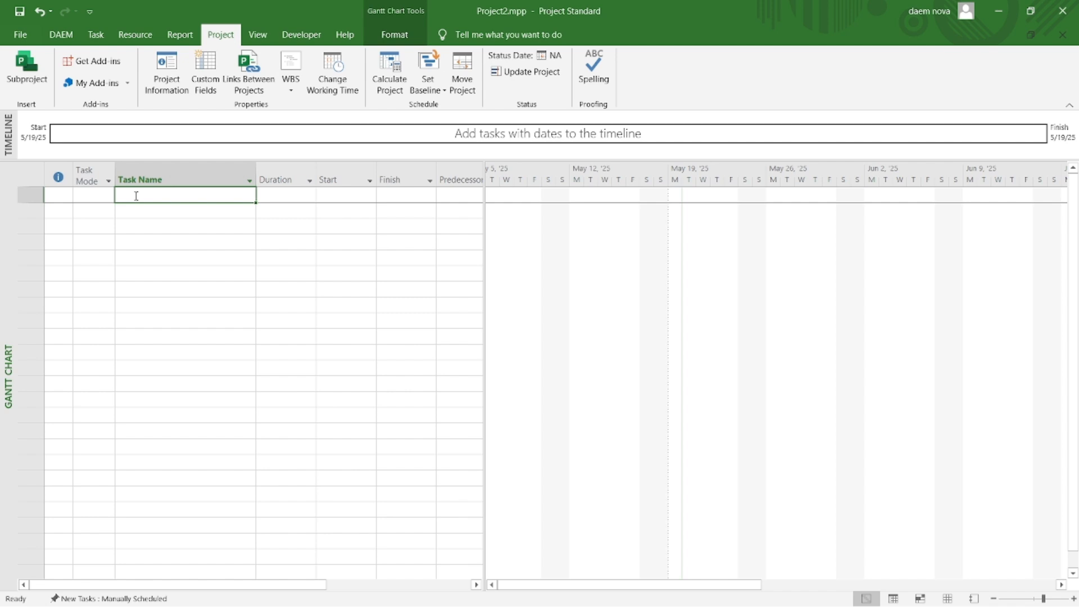
Step: Add the tasks PROJECT 2 MINGGU and MINGUU 1 as the first two entries in the task list
type("PROJECT ")
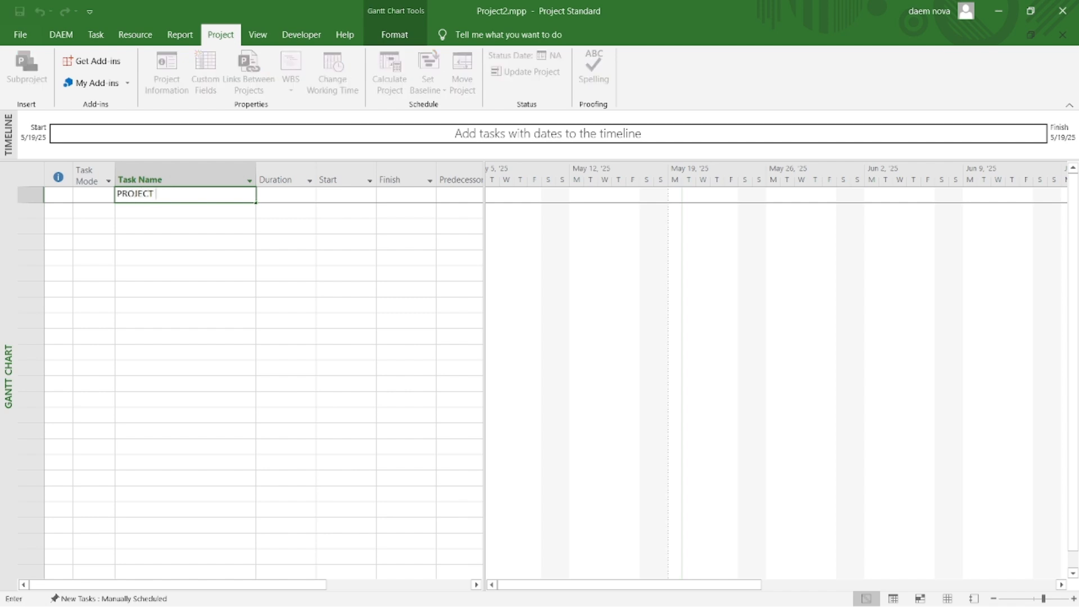
type("2 MINGGU")
key("Return")
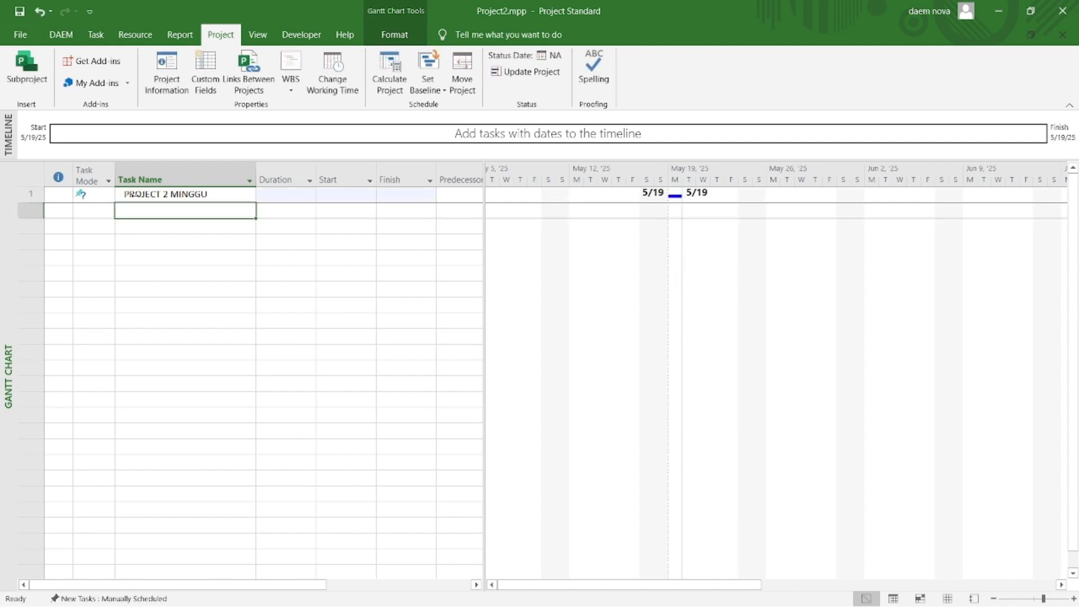
type("MINGUU")
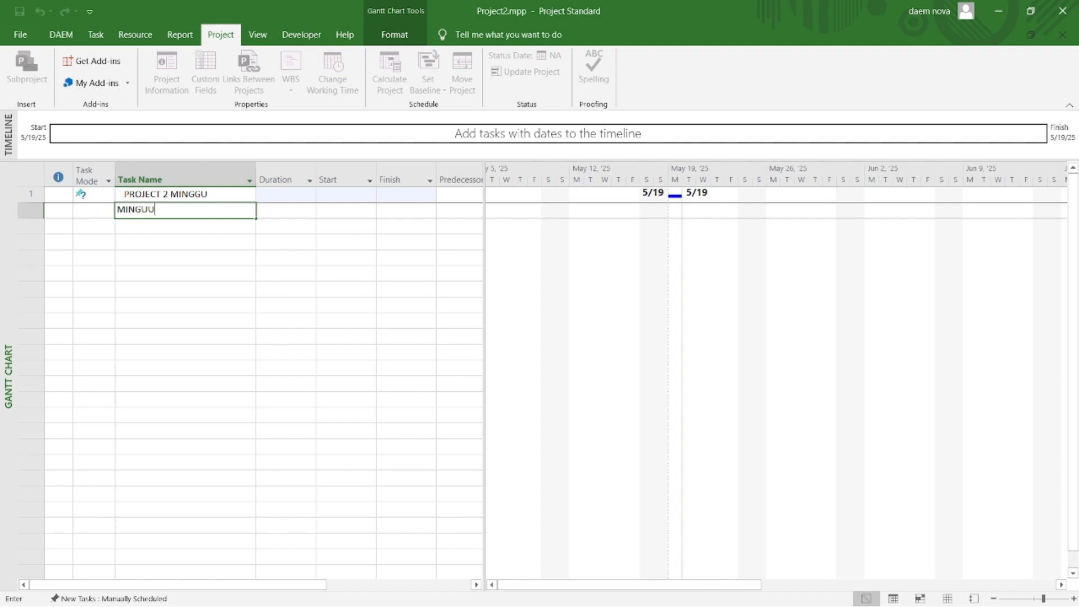
type(" 1")
key("Return")
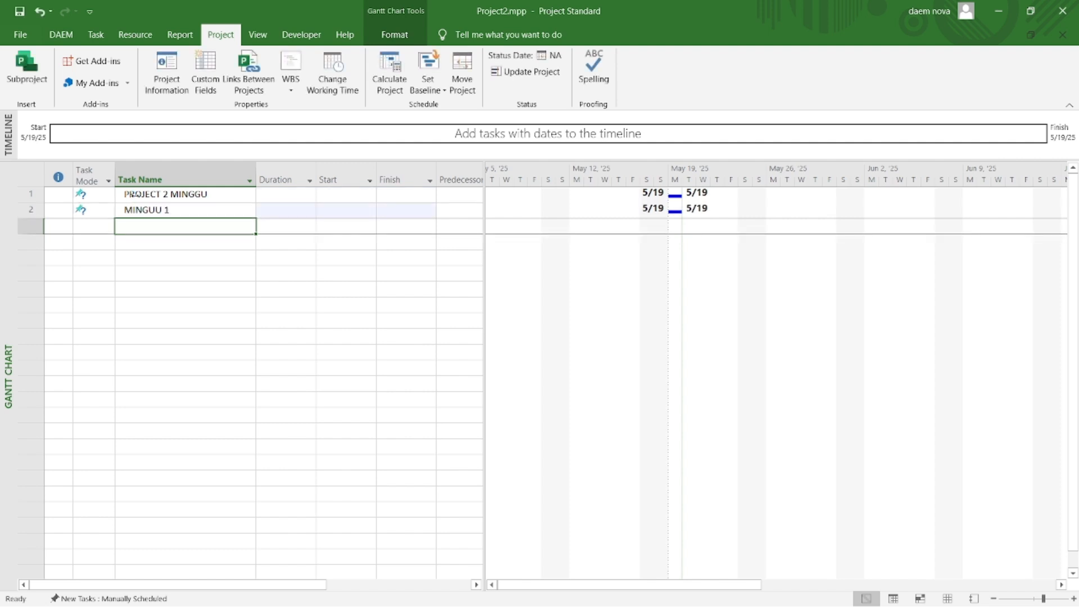
Step: Add the tasks Senin 1 and Selasa 1 below MINGUU 1
type("Senin 1")
key("Return")
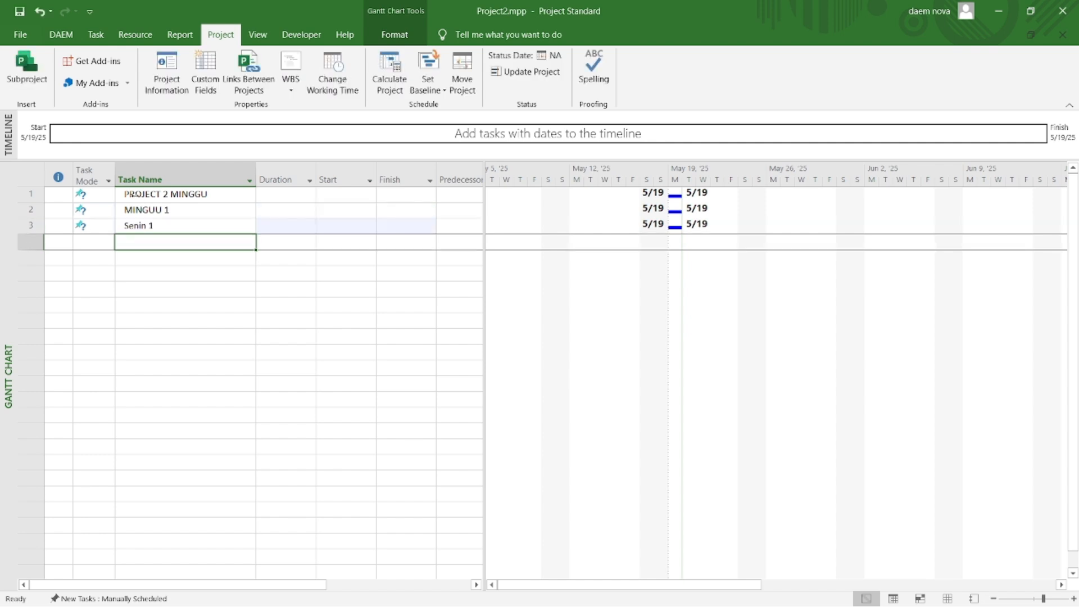
type("Selasa")
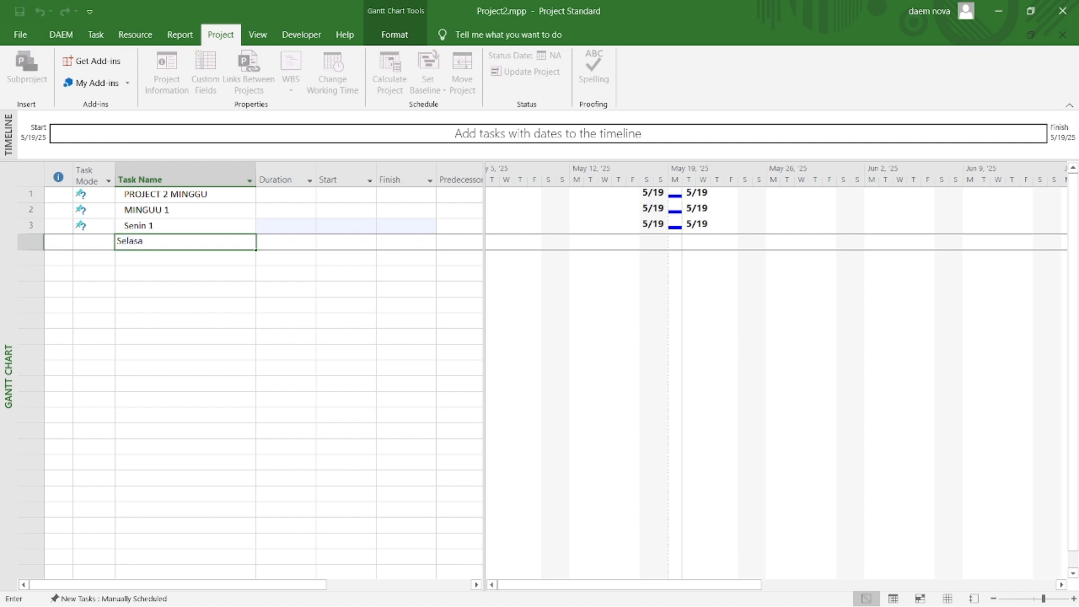
type(" 1")
key("Return")
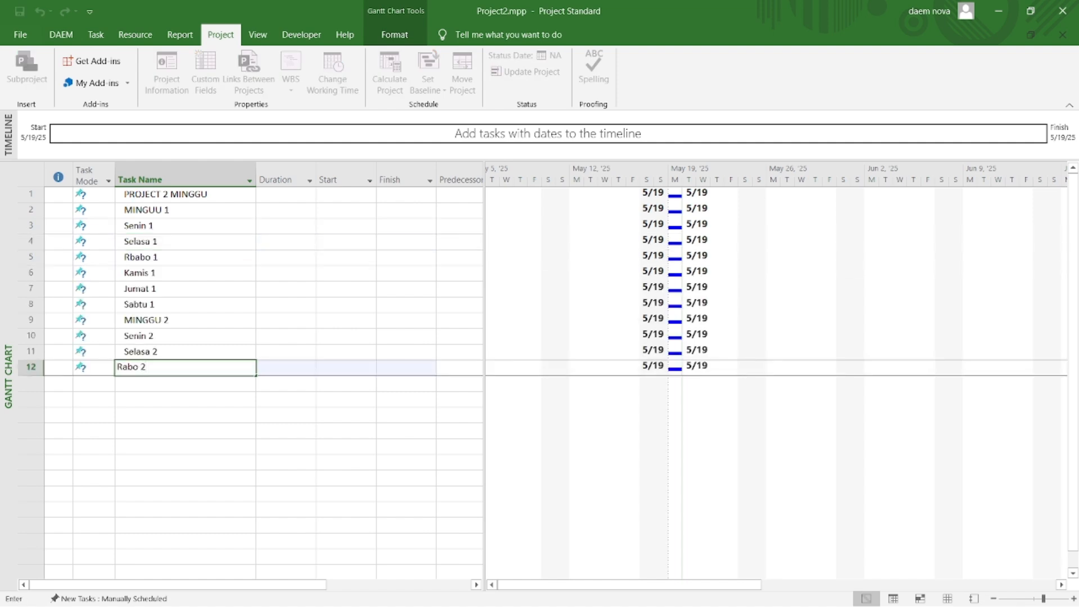
Step: Finish the Rabo 2 entry and add the tasks Kamis 2, Jumat 2 and Sabtu 2 below it
key("Return")
type("Kami")
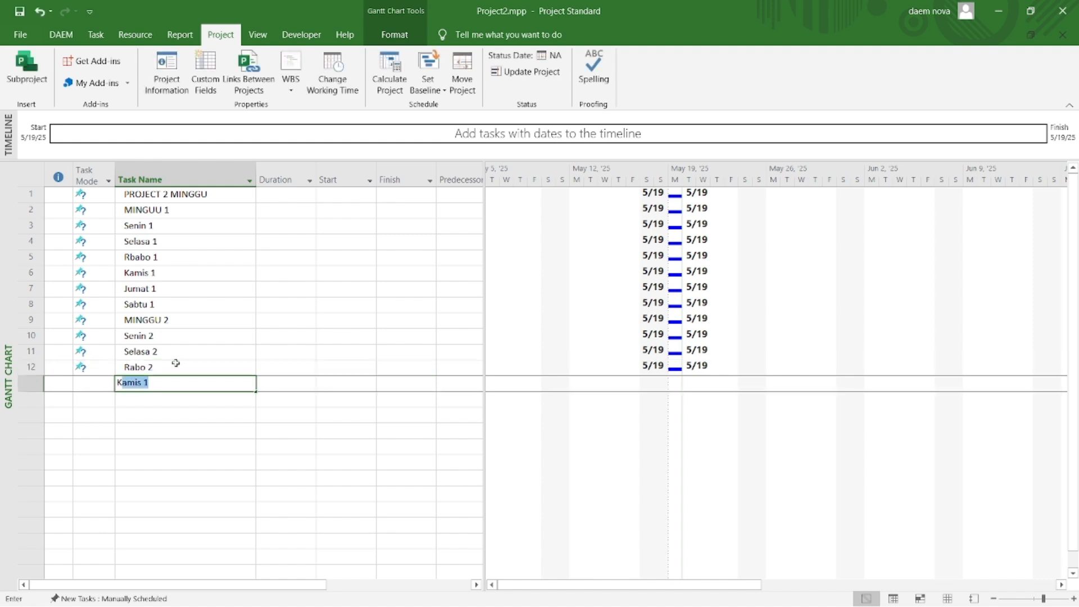
type("s 2")
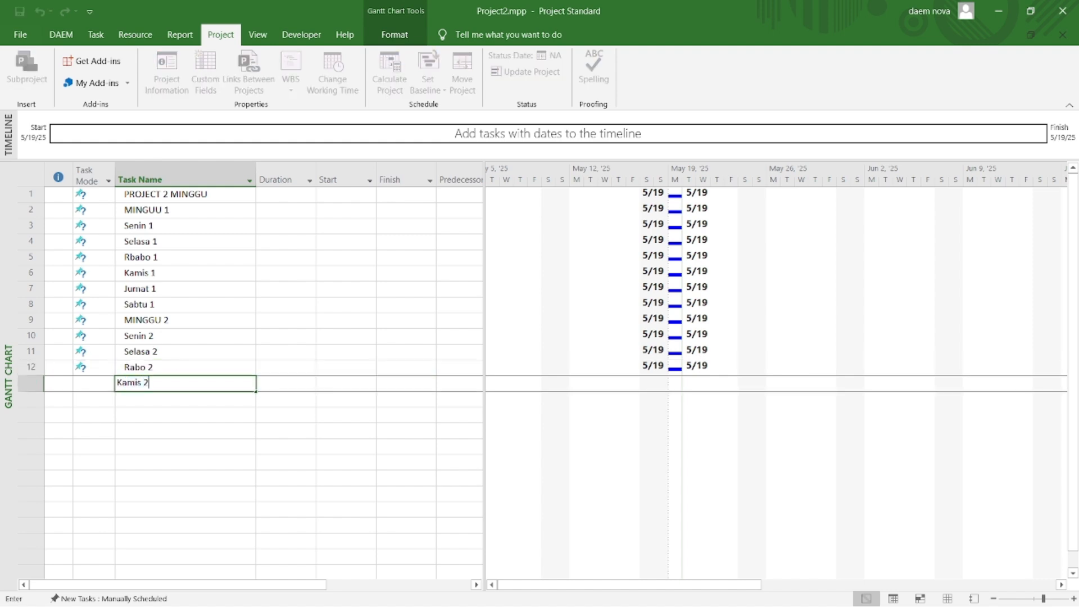
key("Return")
type("Jumat 2")
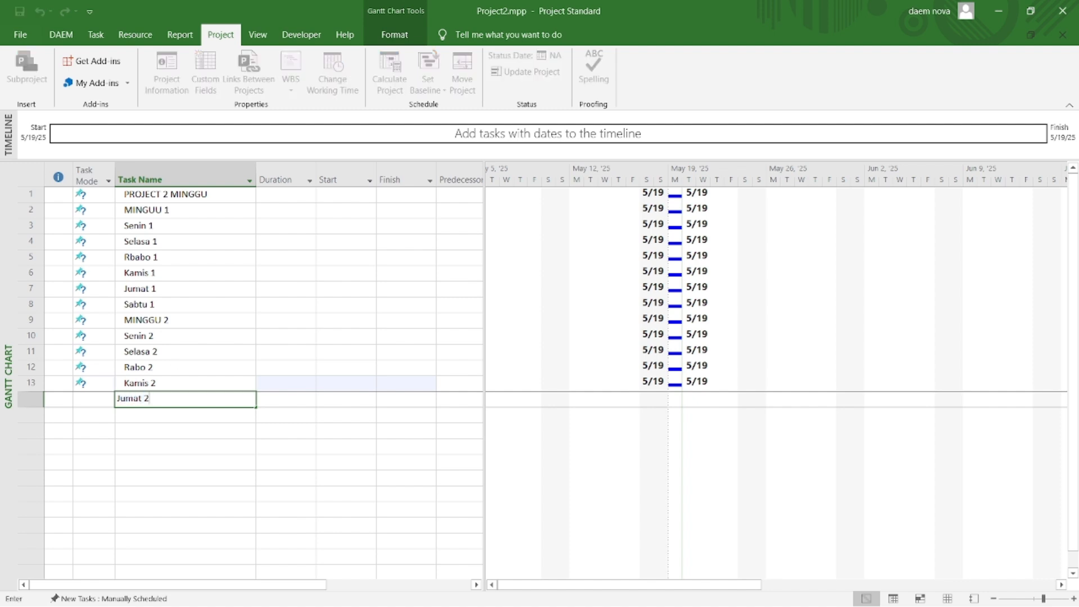
key("Return")
type("S")
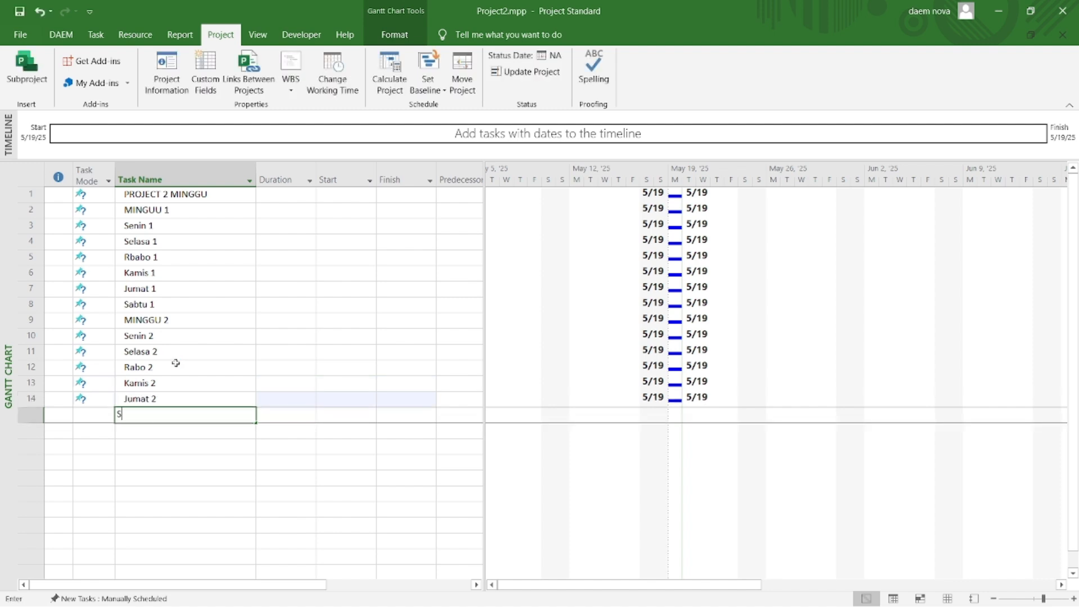
type("abtu 2")
key("Return")
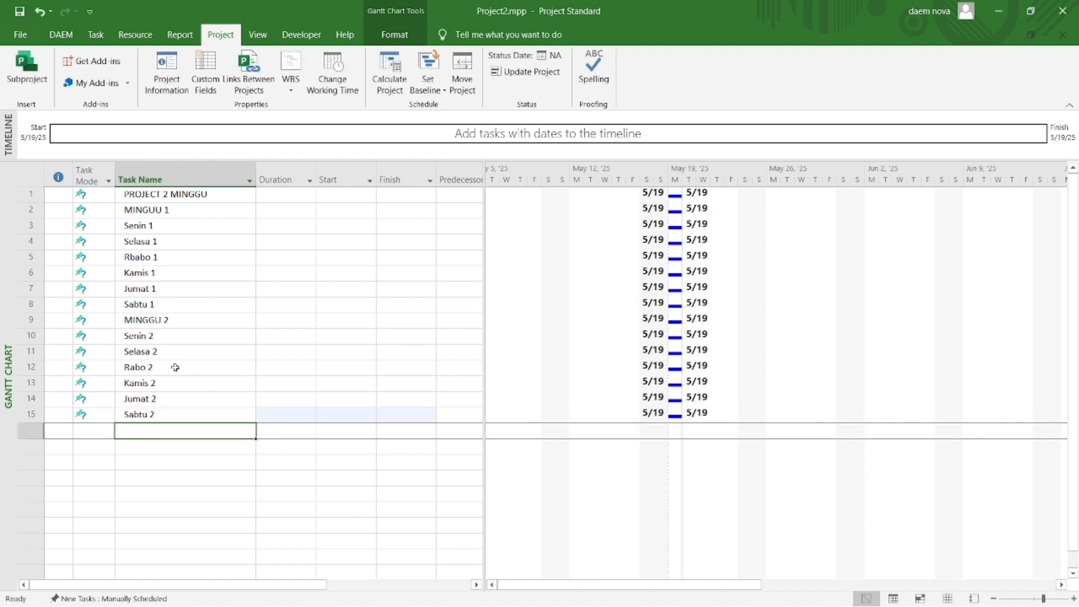
Step: Indent all tasks from MINGUU 1 through Sabtu 2 as subtasks of PROJECT 2 MINGGU
left_click_drag(149, 209, 161, 416)
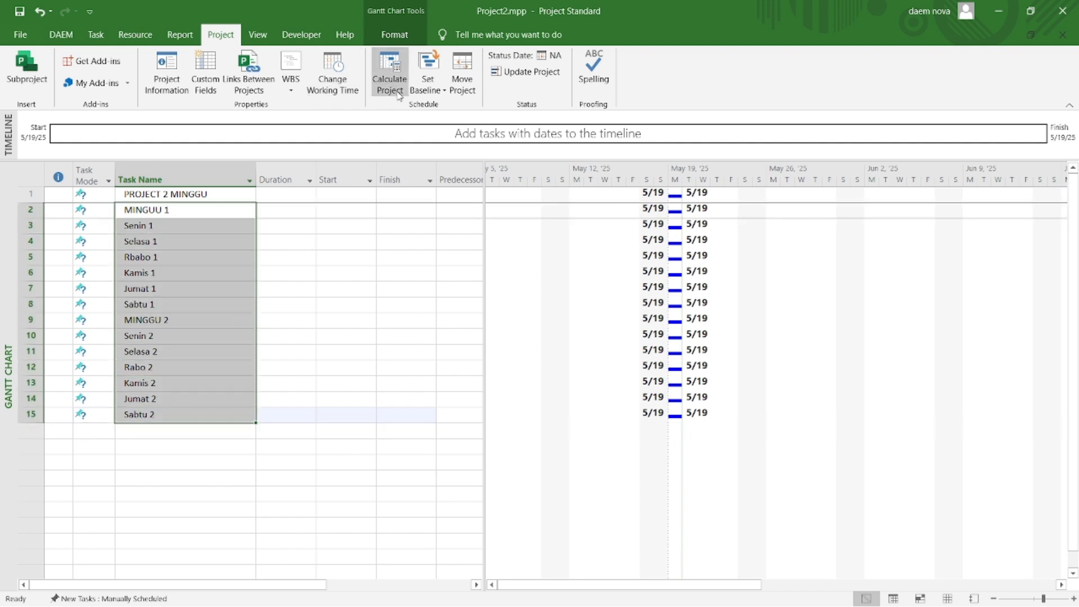
left_click(101, 41)
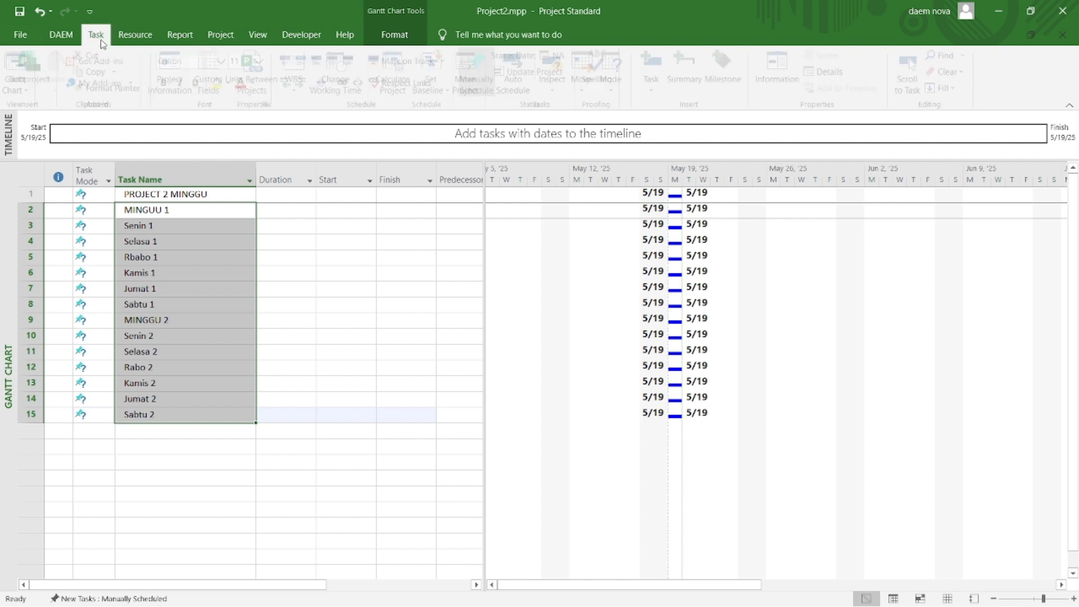
left_click(307, 84)
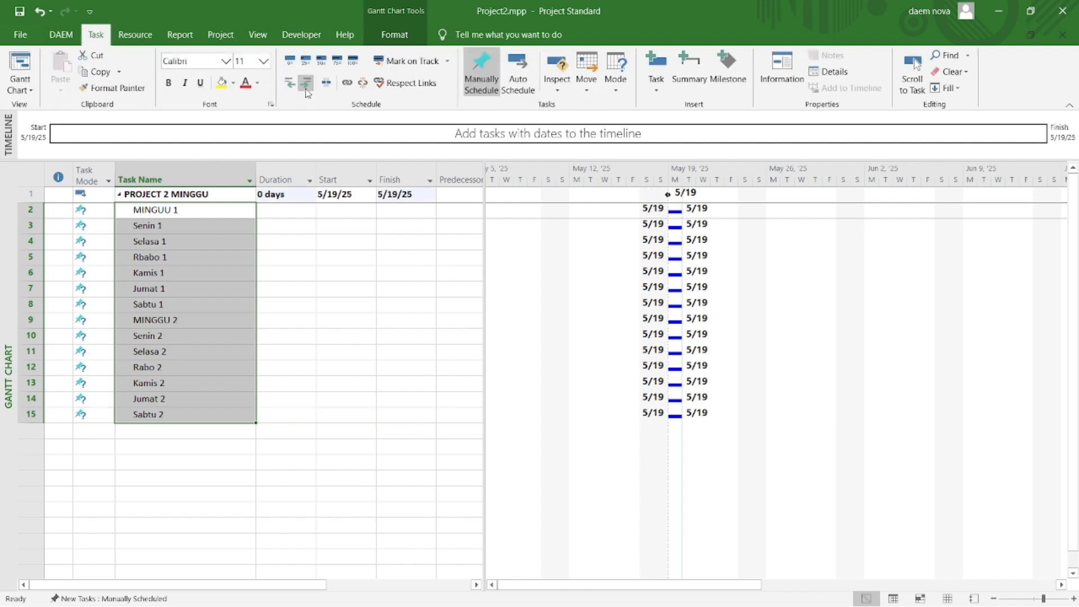
Step: Indent Senin 1 through Sabtu 1 under MINGUU 1, and Senin 2 through Sabtu 2 under MINGGU 2
left_click_drag(170, 224, 182, 304)
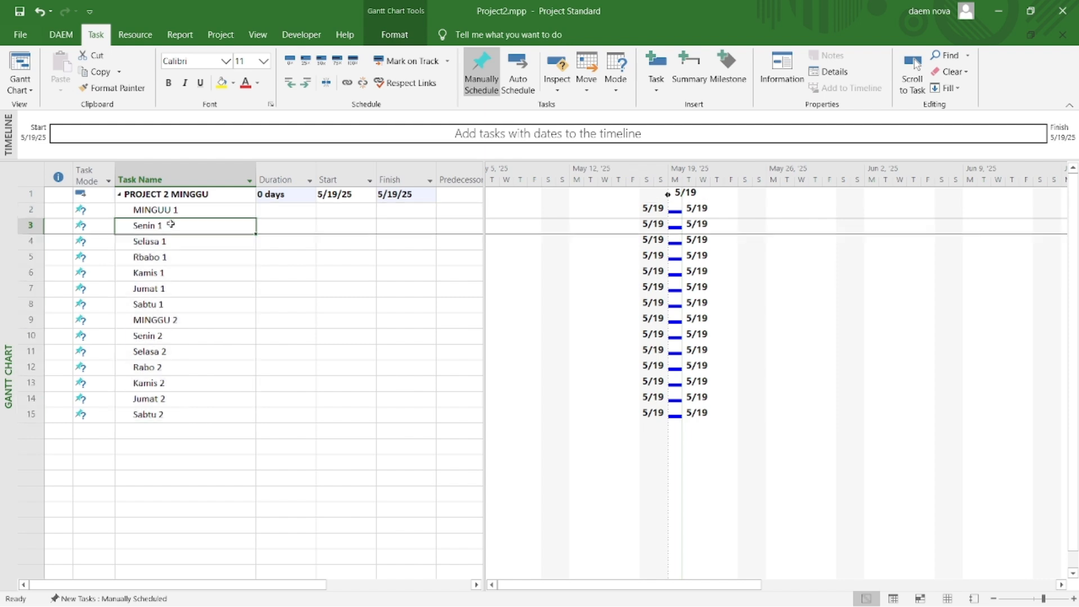
left_click(306, 83)
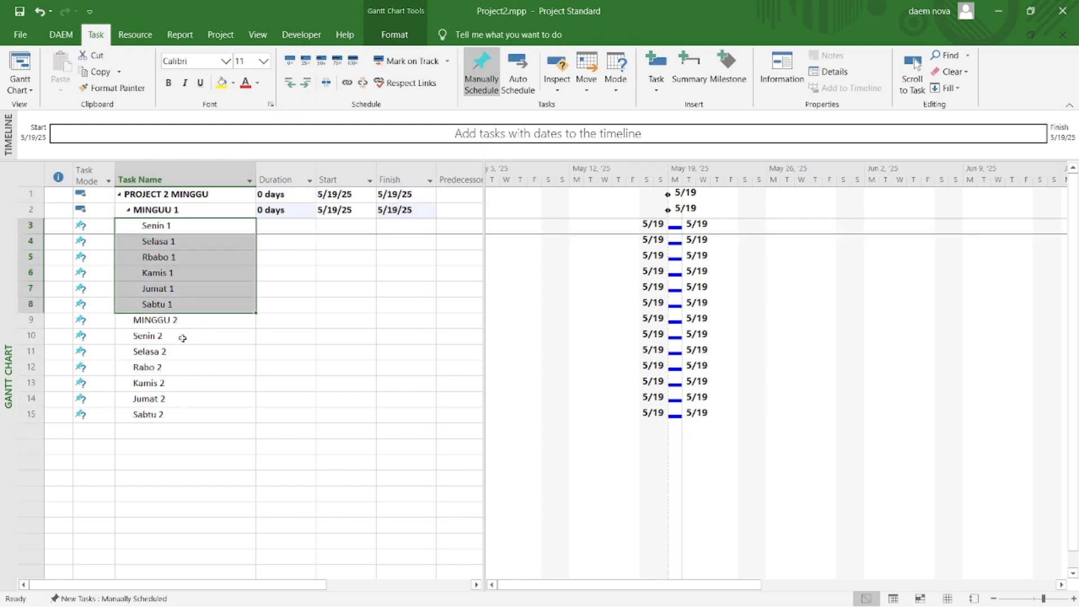
left_click_drag(182, 337, 184, 409)
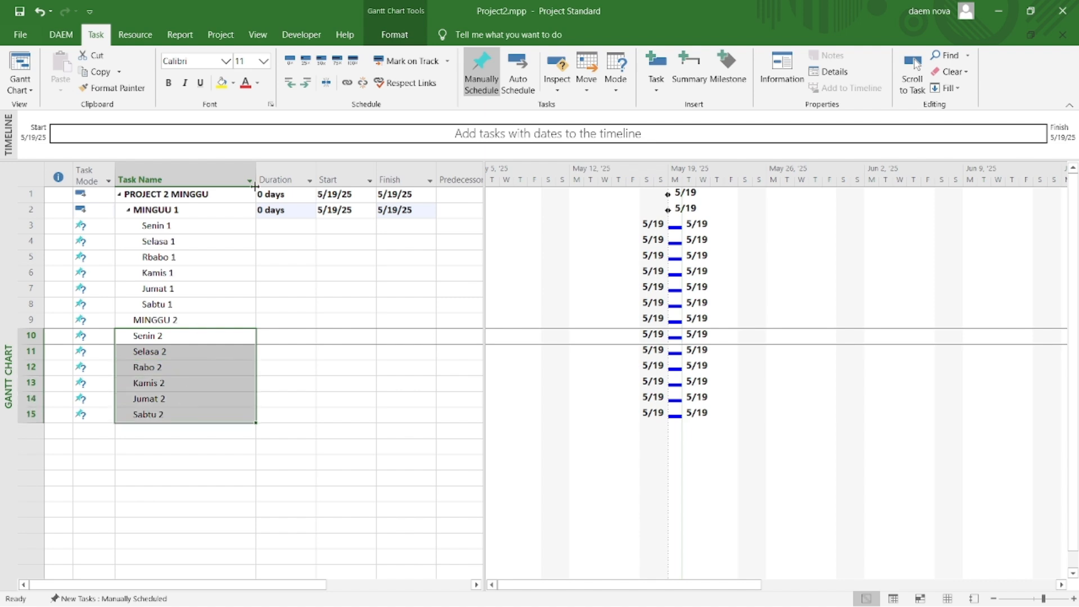
left_click(306, 84)
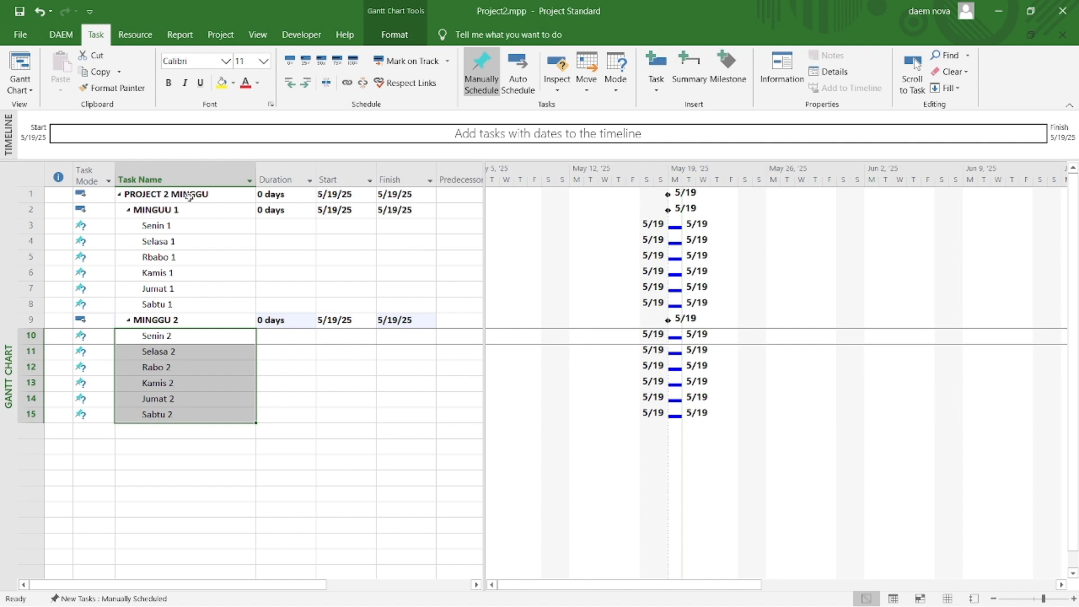
Step: Set the duration of all tasks from PROJECT 2 MINGGU through Sabtu 2 to 1 day together
left_click_drag(187, 194, 201, 411)
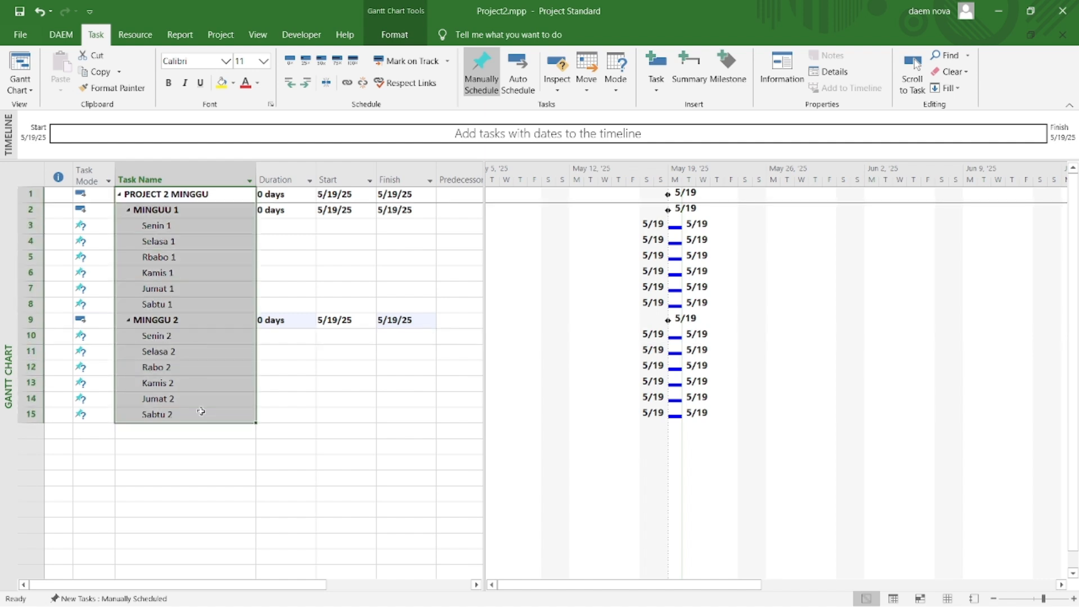
left_click(780, 83)
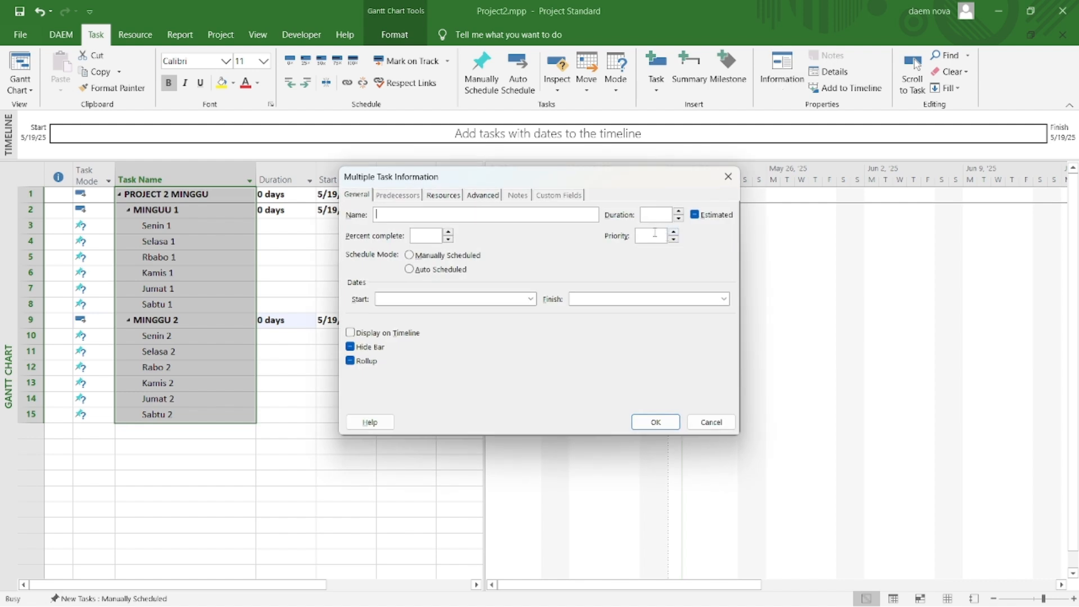
type("0")
left_click(662, 424)
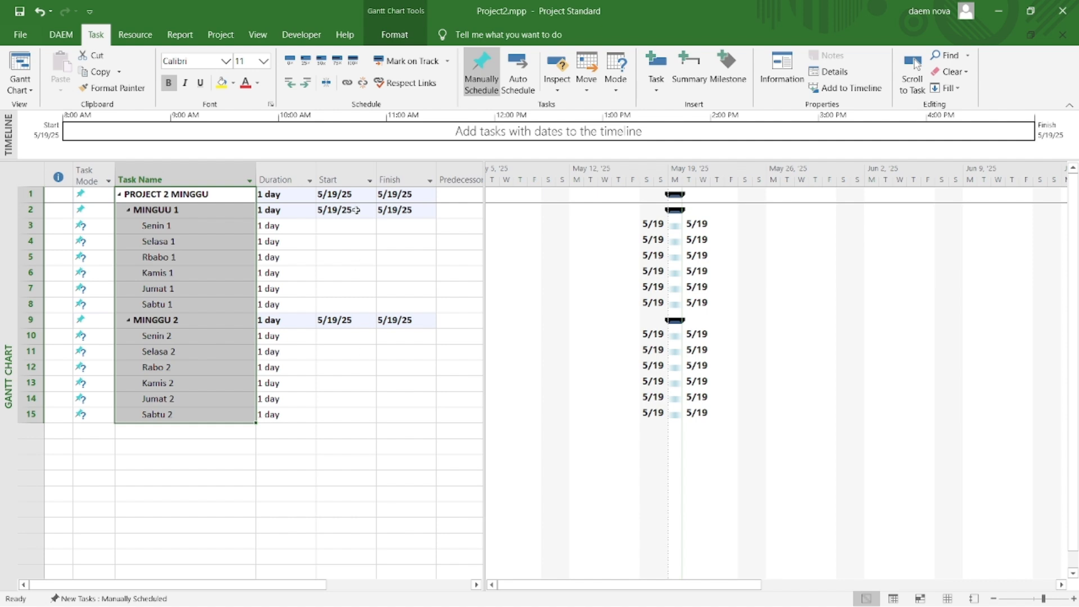
Step: Link all the selected tasks in sequence and switch every task to Auto Schedule mode
left_click(347, 83)
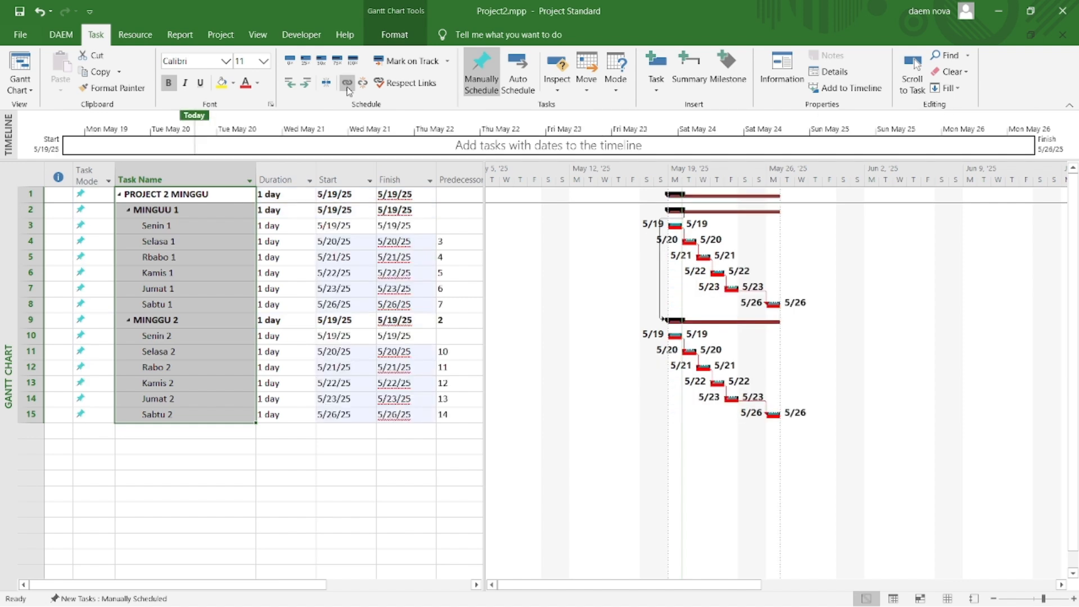
left_click(92, 172)
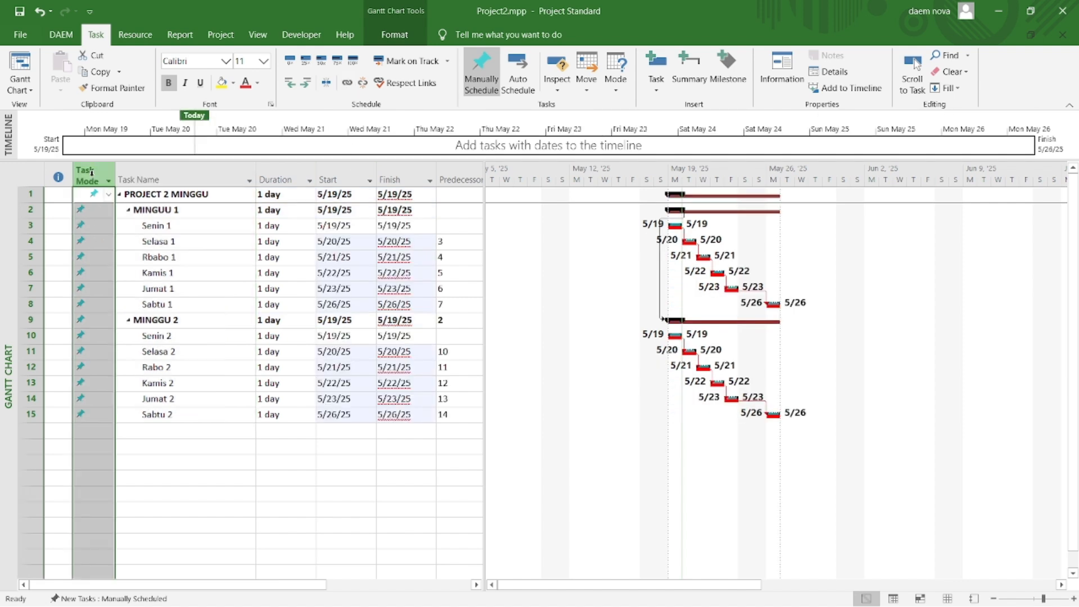
left_click(506, 80)
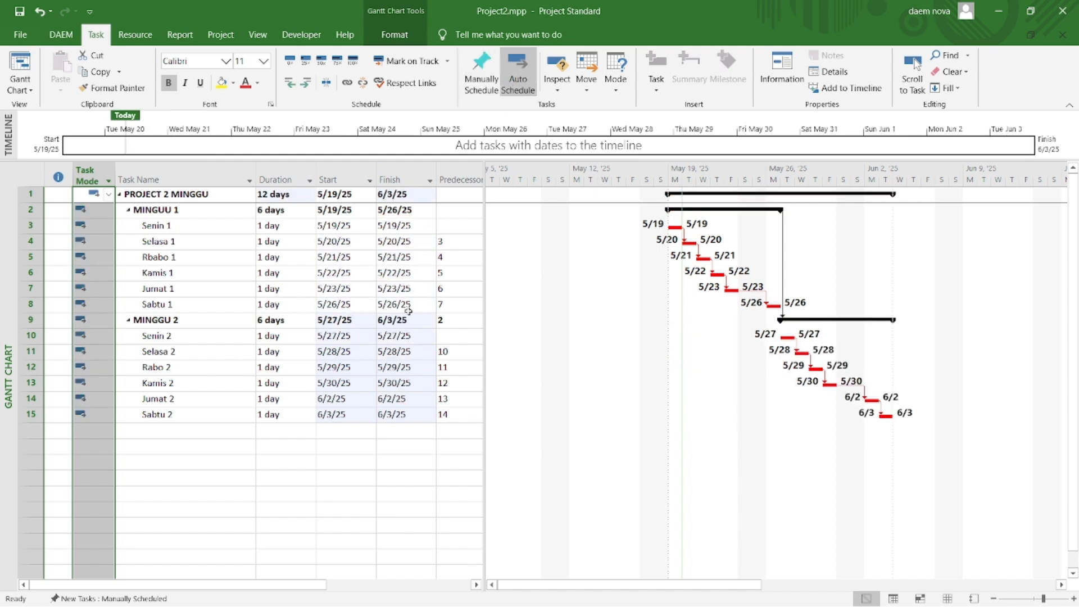
Step: Delete the dependency between MINGUU 1 and MINGGU 2, and link Sabtu 1 to Senin 2 in the Gantt chart instead
double_click(783, 260)
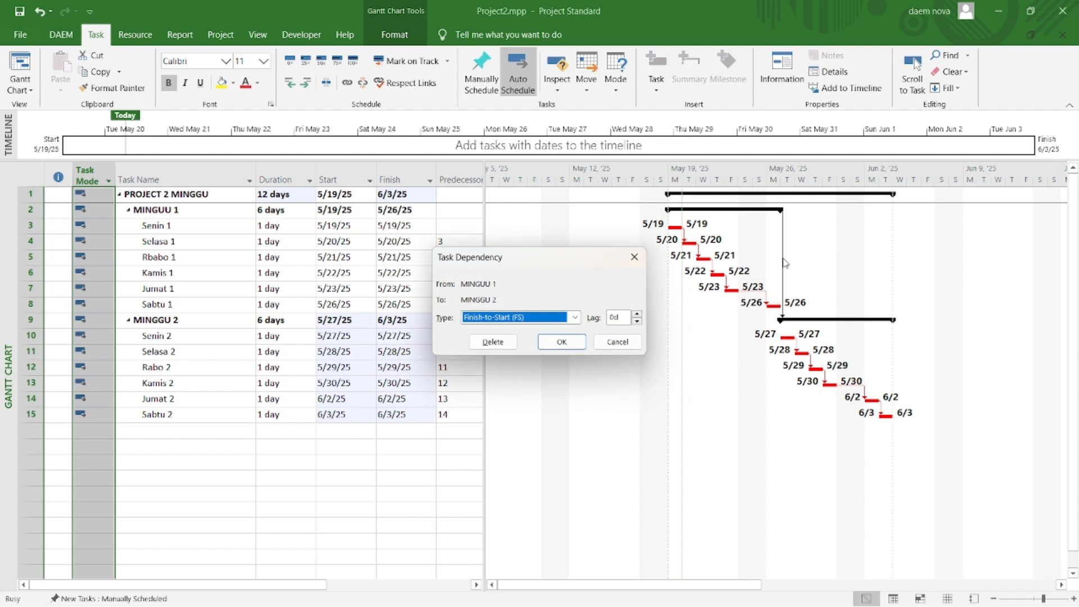
left_click(492, 341)
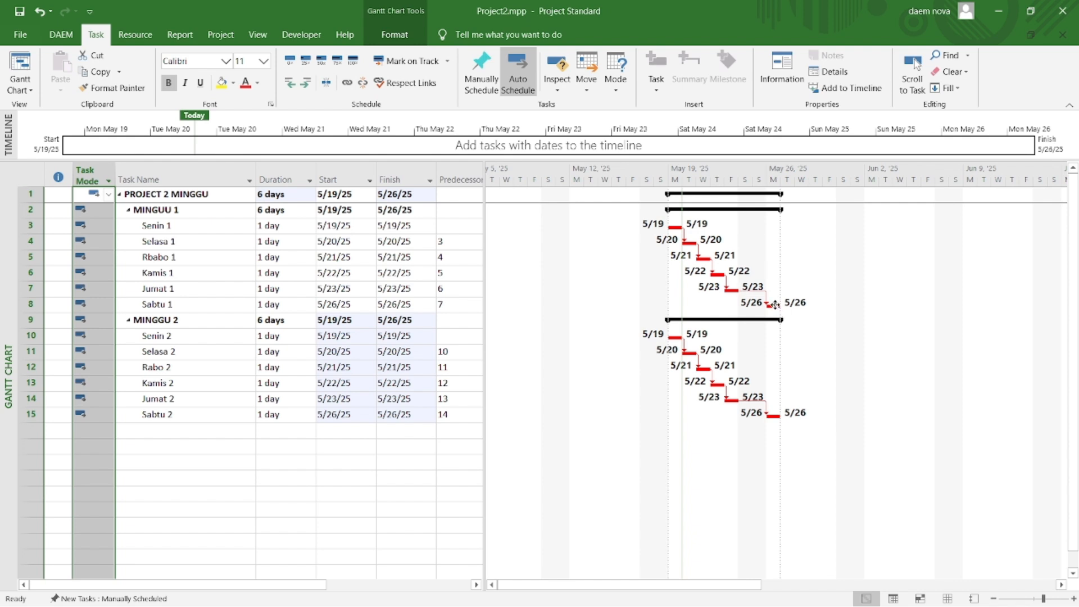
mouse_move(745, 305)
left_click_drag(737, 320, 671, 343)
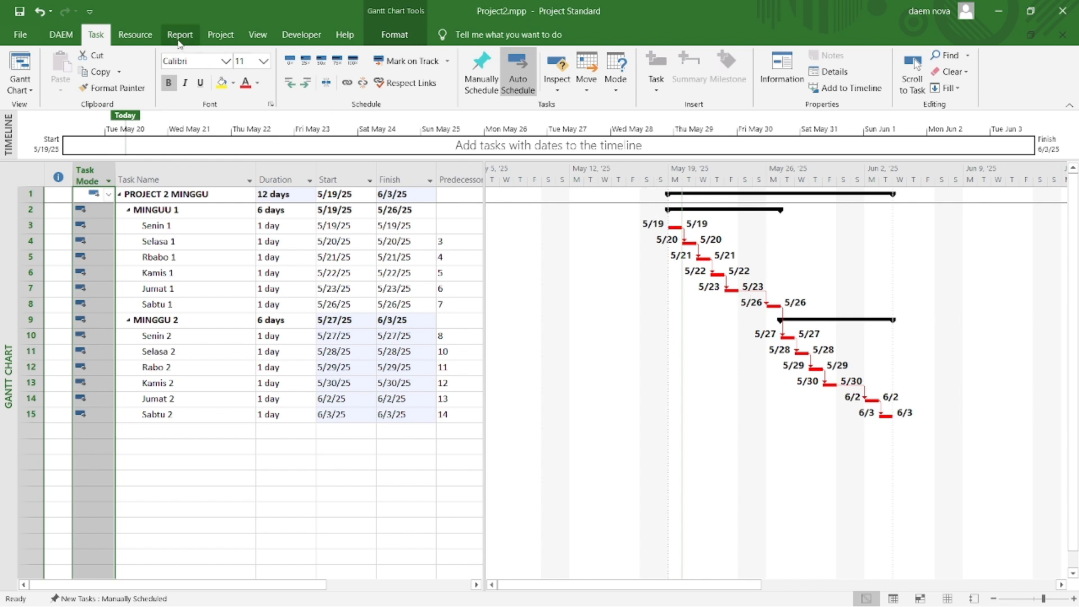
Step: Open the Standard calendar's default work week details and switch Saturday to specific working times
left_click(217, 37)
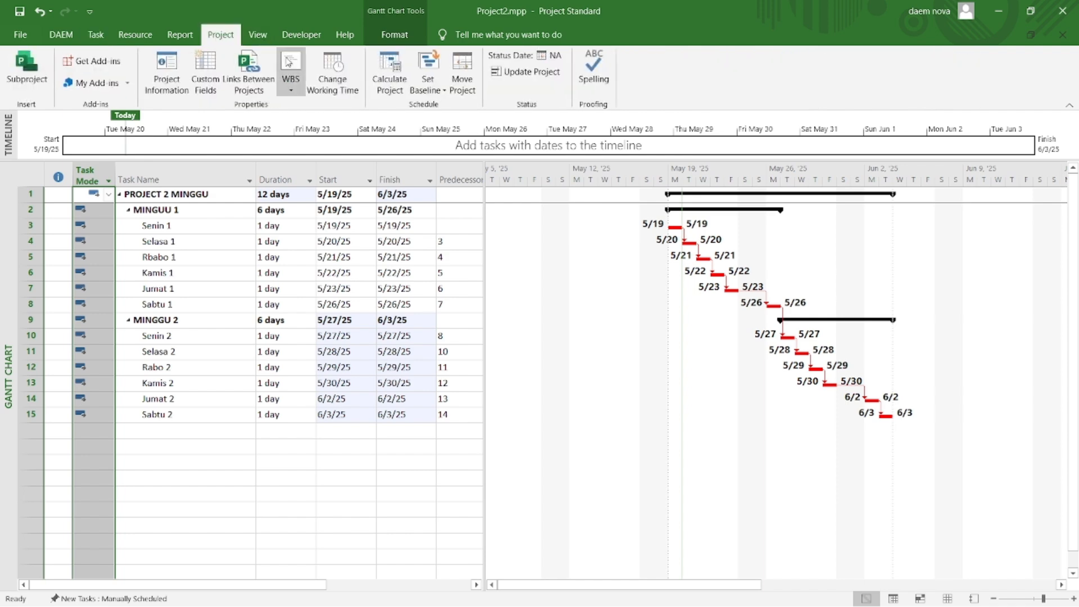
left_click(336, 90)
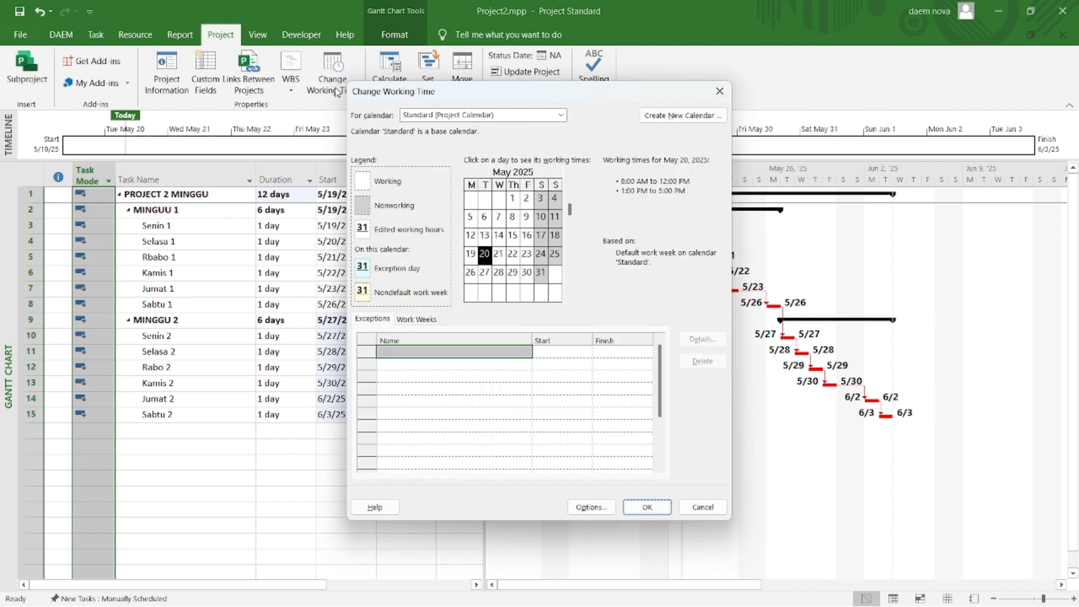
left_click(416, 321)
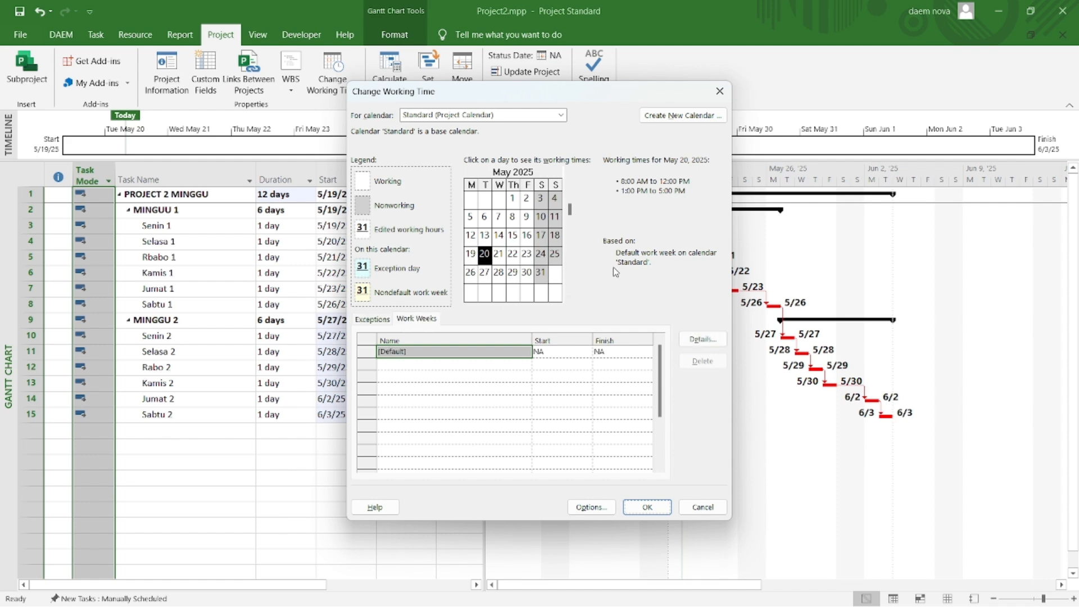
left_click(701, 339)
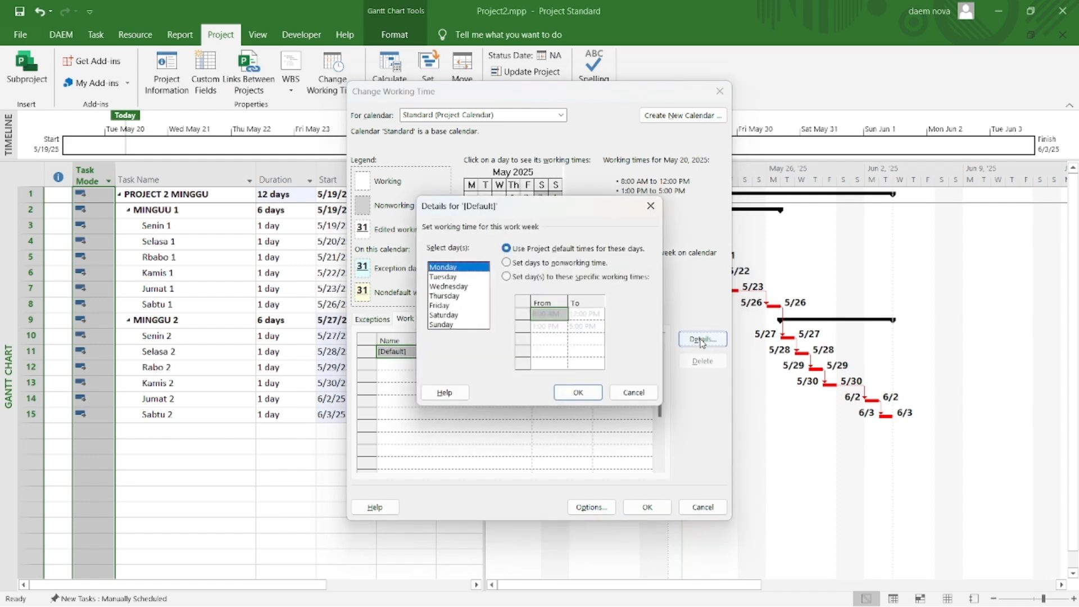
left_click(458, 316)
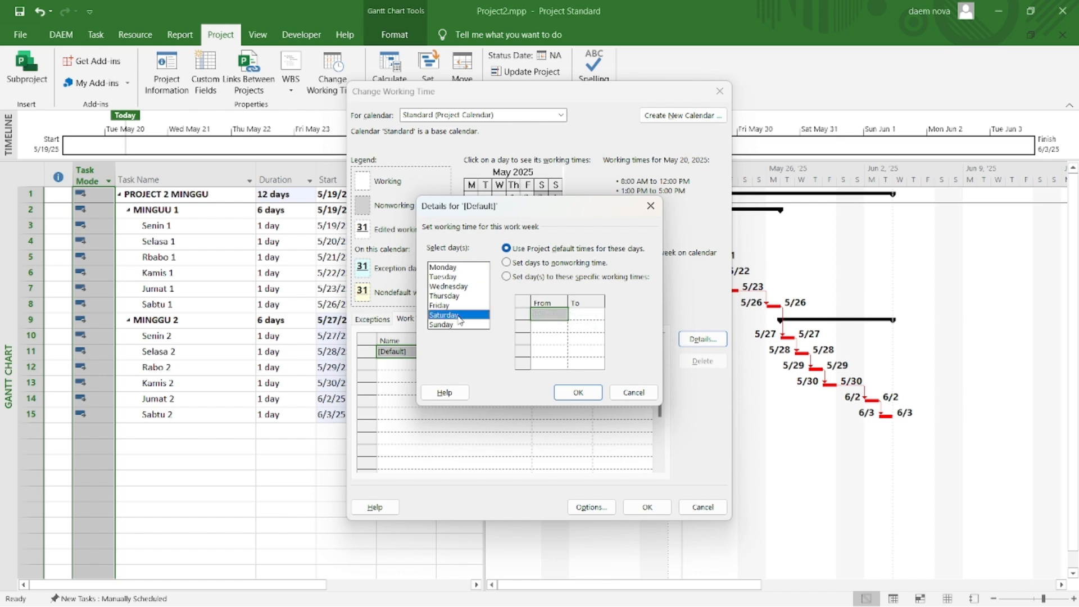
left_click(507, 277)
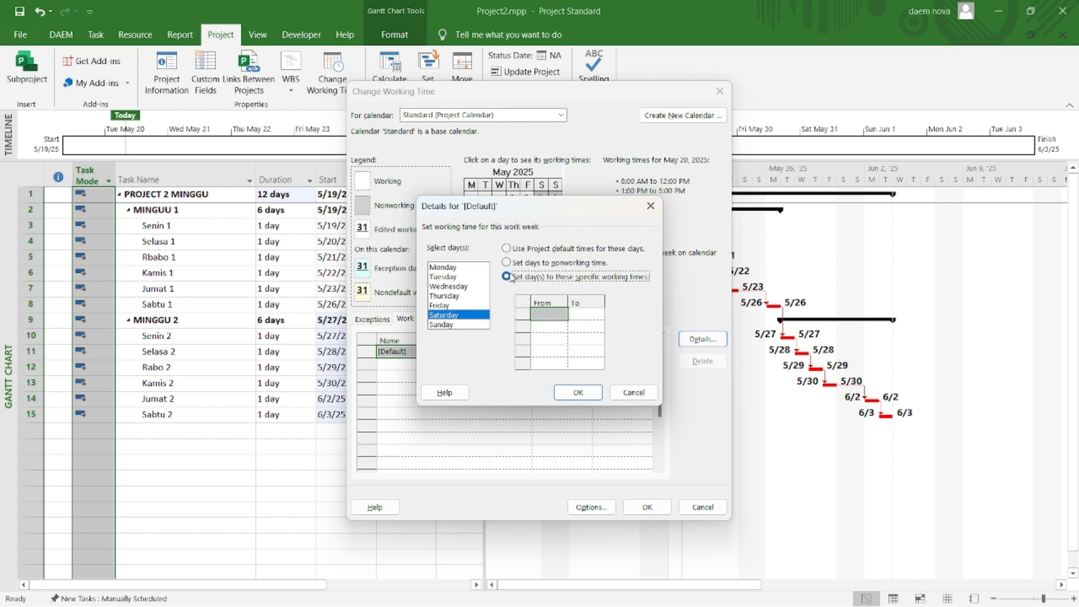
Step: Set Saturday's working times to 8:00 AM–12:00 PM and 1:00 PM–5:00 PM, and apply the calendar change
left_click(552, 314)
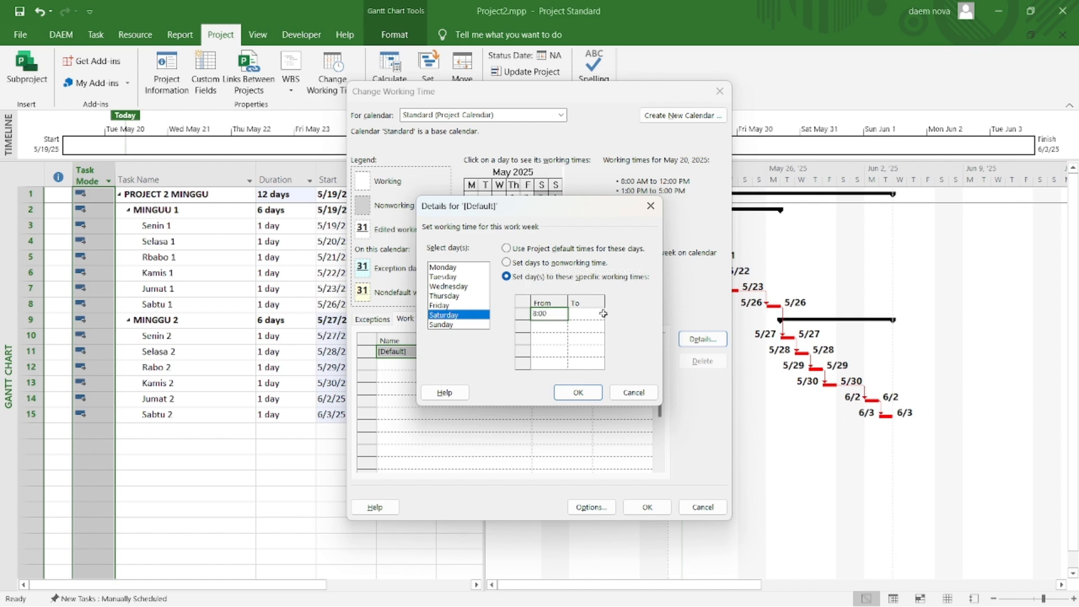
left_click(541, 326)
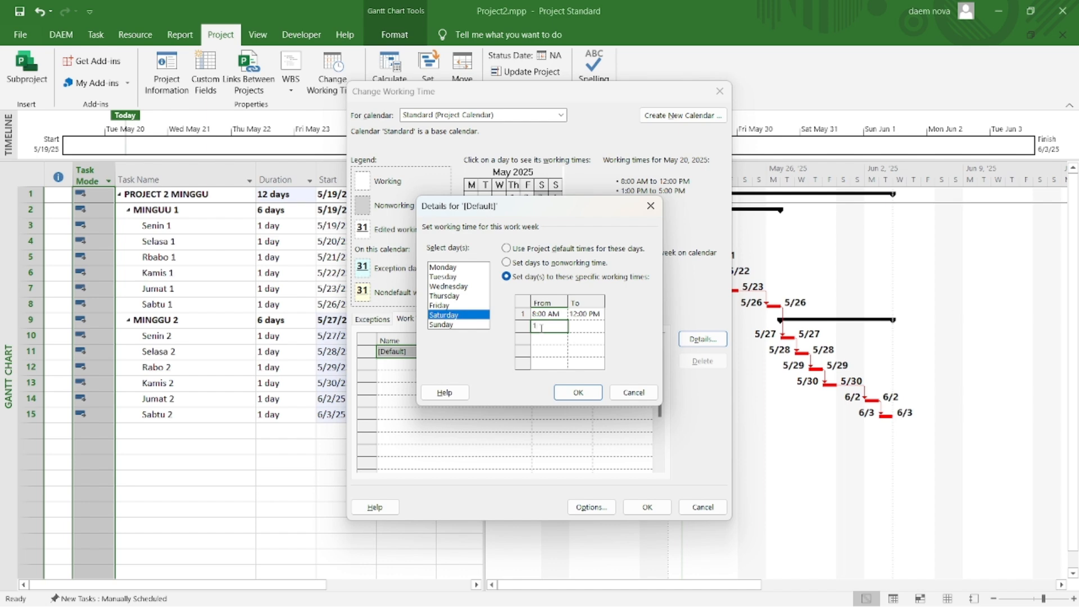
type("1:00")
left_click(582, 326)
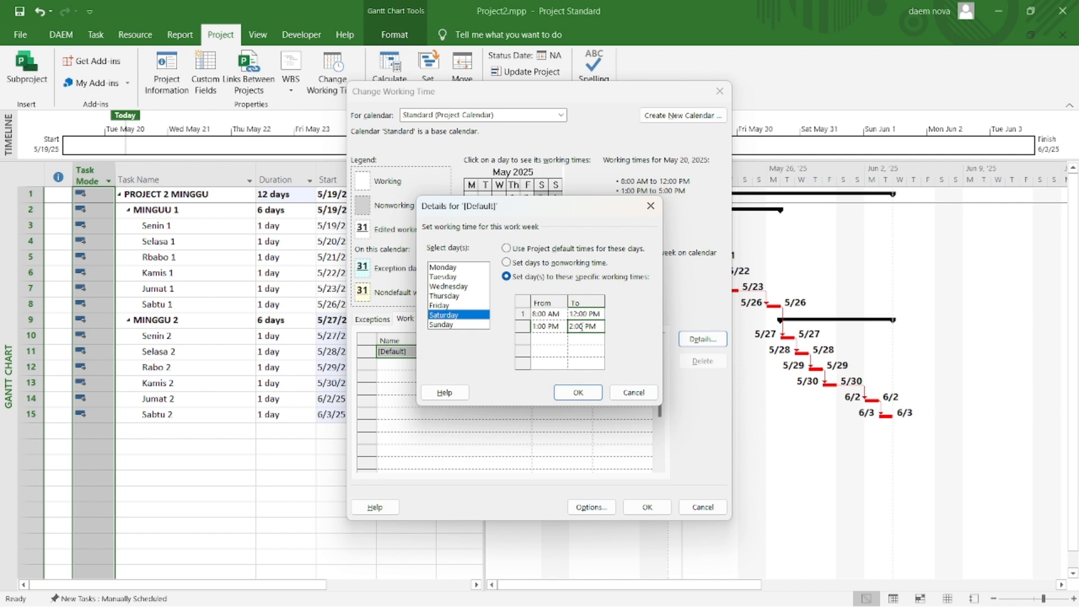
left_click(585, 349)
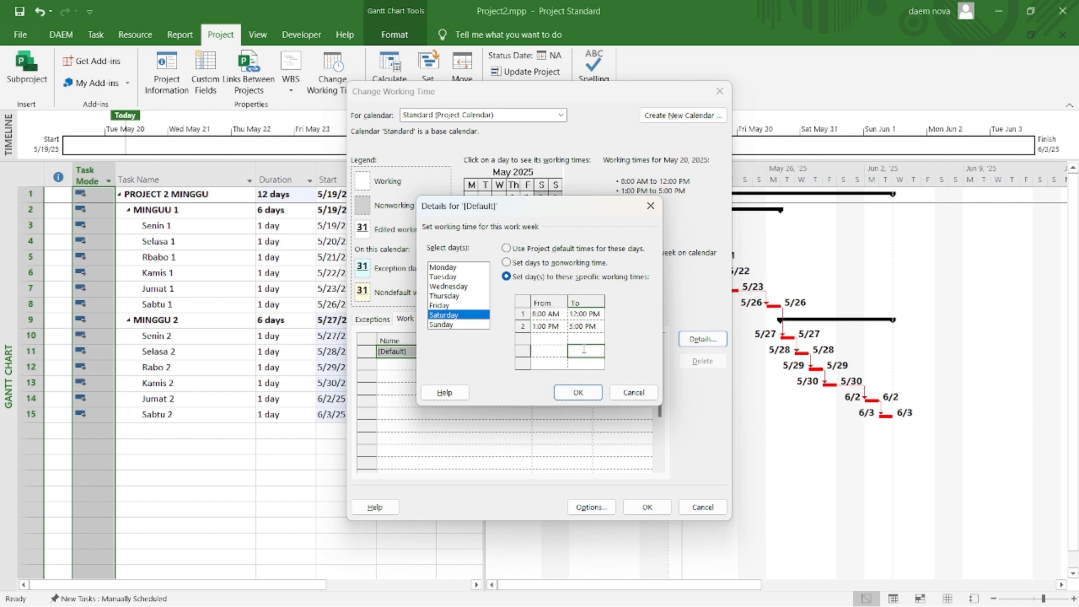
left_click(585, 391)
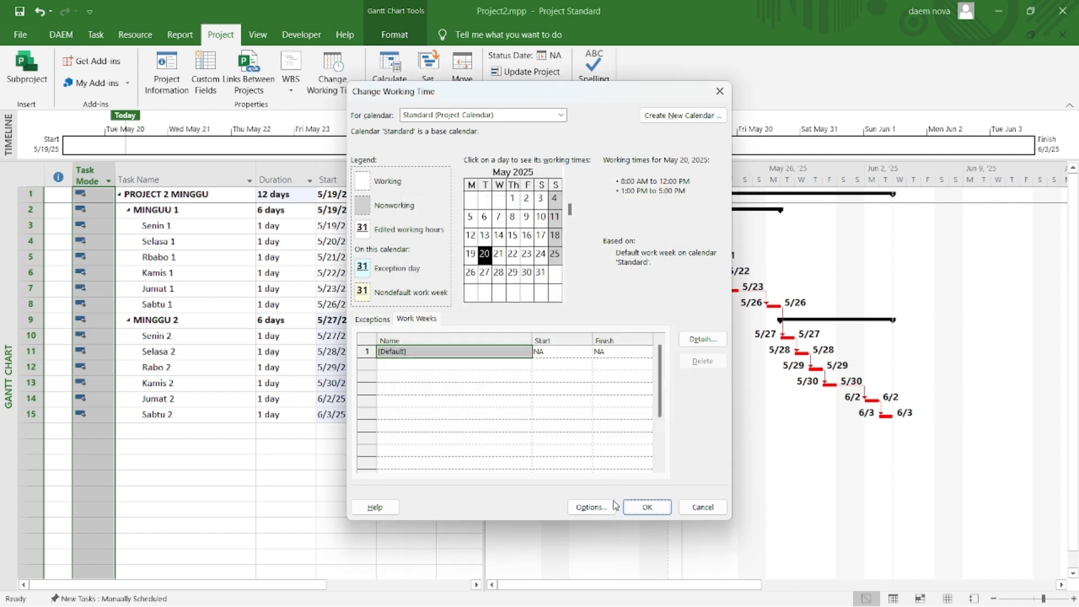
left_click(645, 507)
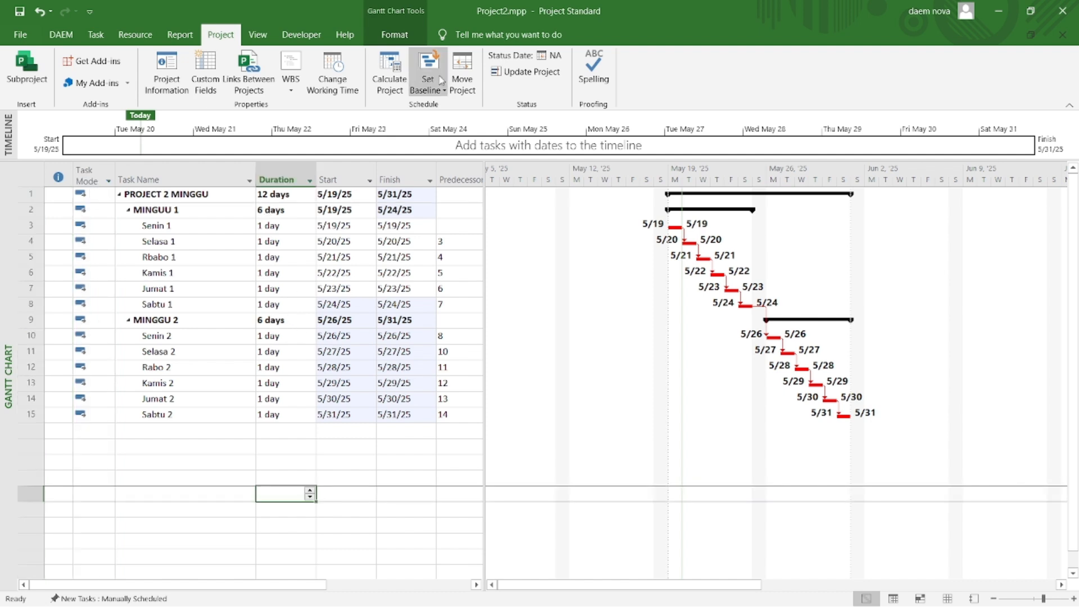
Step: Set the default Baseline for the entire project
left_click(441, 80)
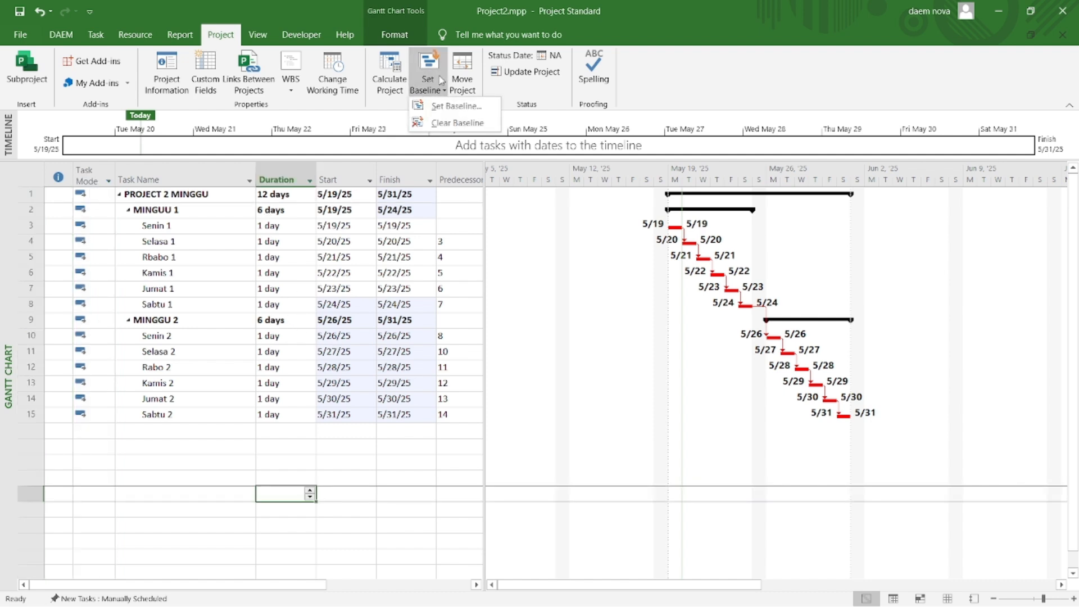
left_click(450, 107)
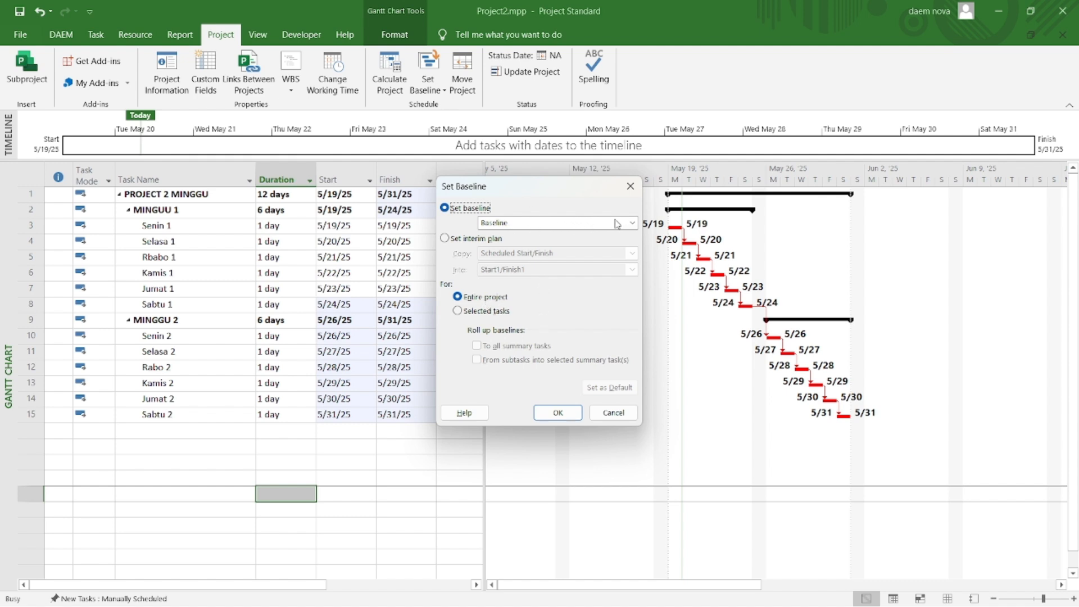
left_click(632, 223)
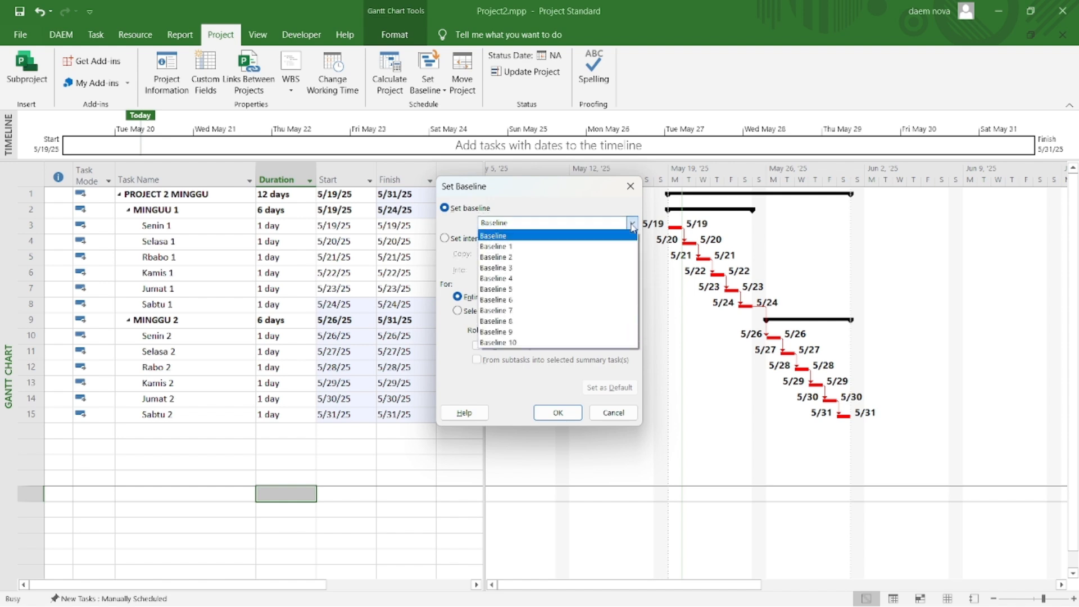
left_click(538, 236)
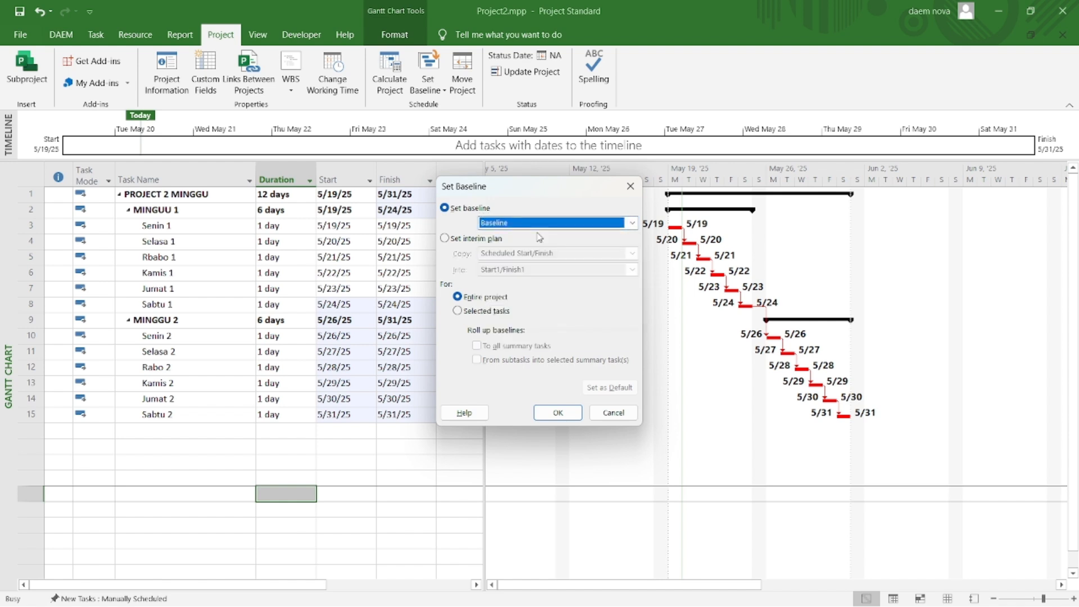
left_click(558, 413)
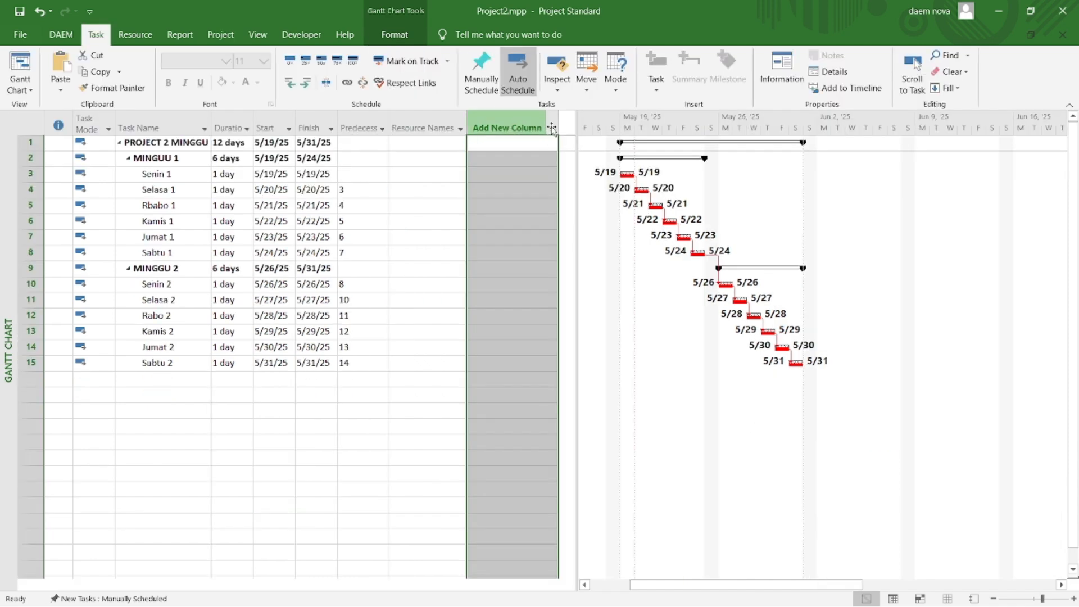
Step: Add a Number1 column to the task table after Resource Names
left_click(507, 128)
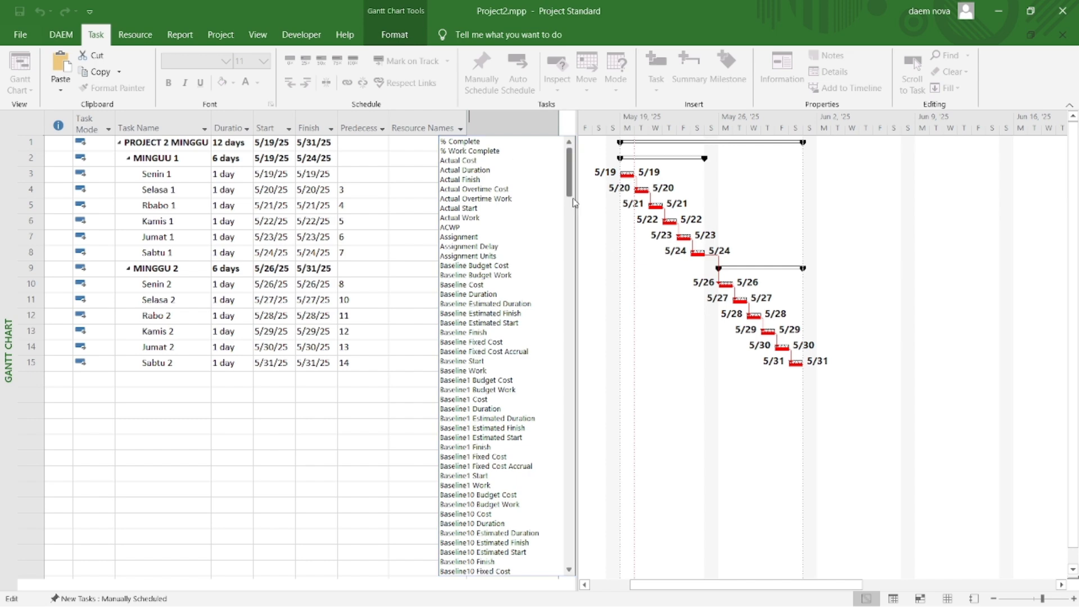
left_click_drag(570, 186, 566, 456)
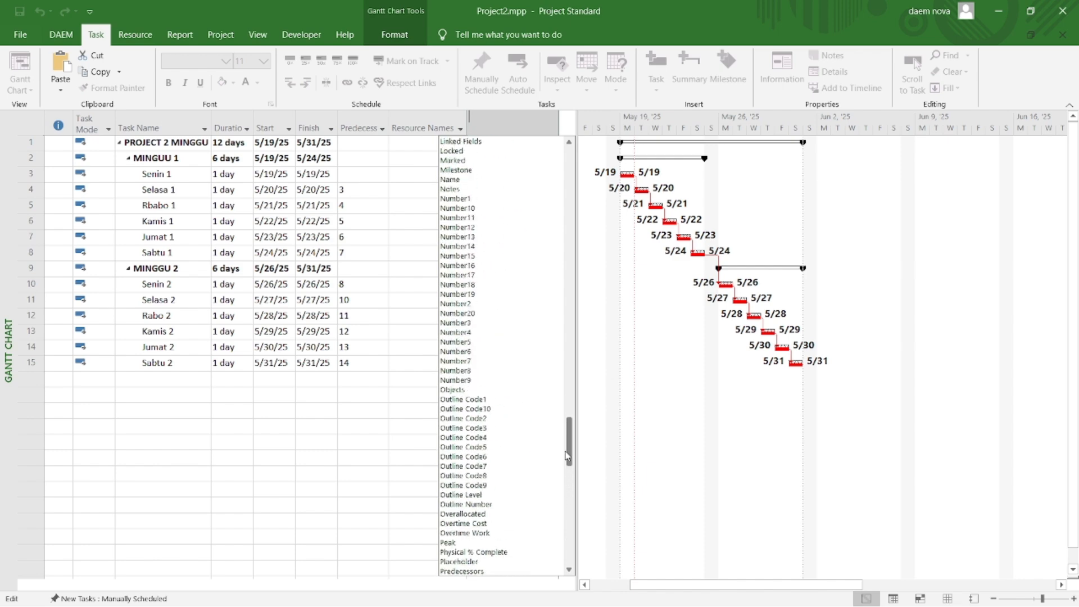
left_click(455, 199)
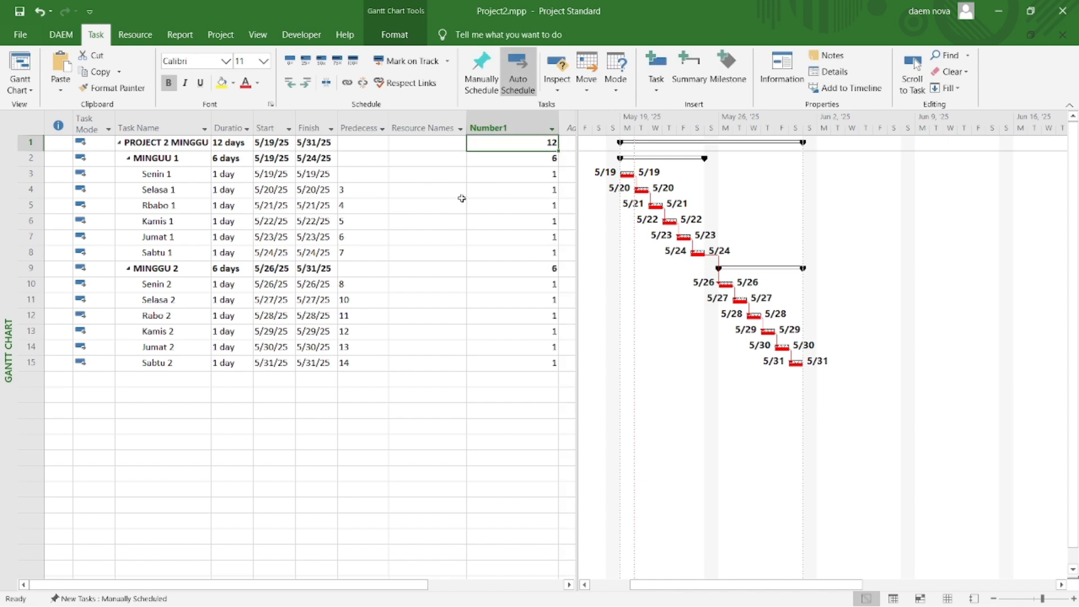
Step: Rename the Number1 custom field to "Durasi dln hari"
right_click(499, 128)
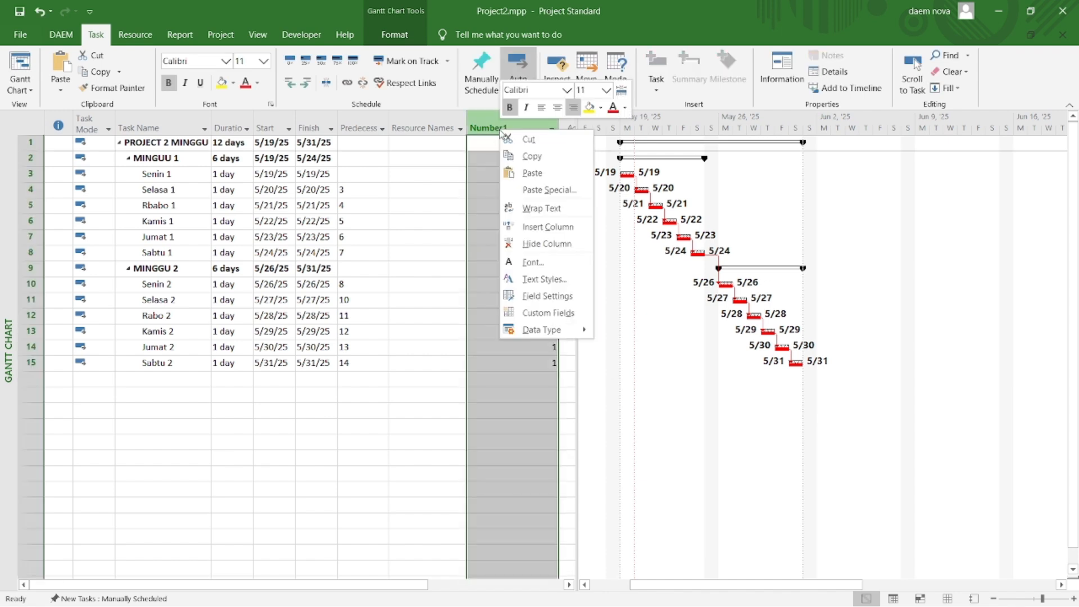
left_click(533, 315)
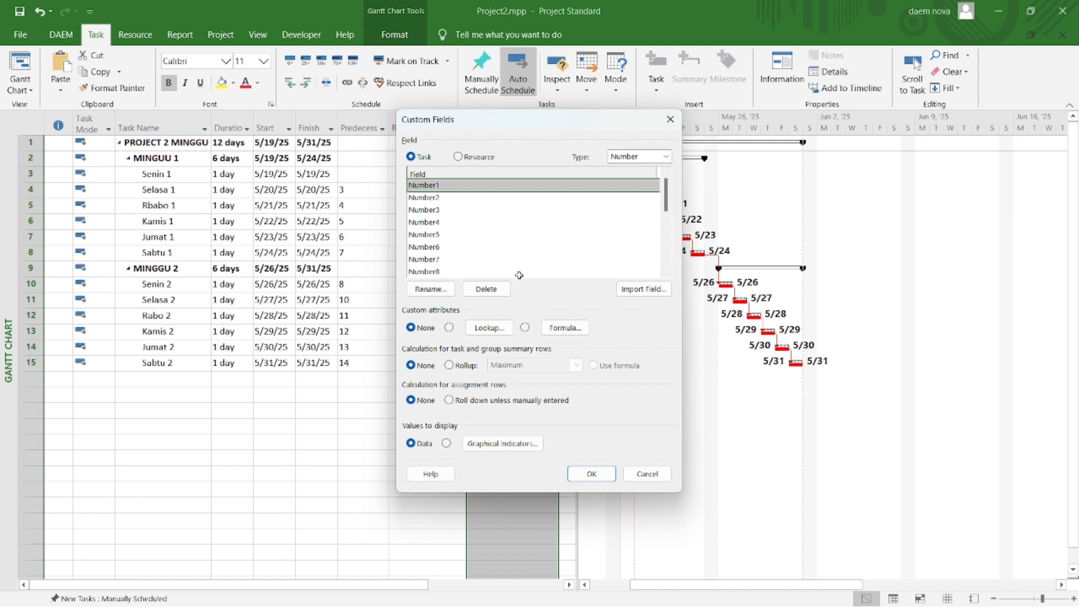
left_click(432, 289)
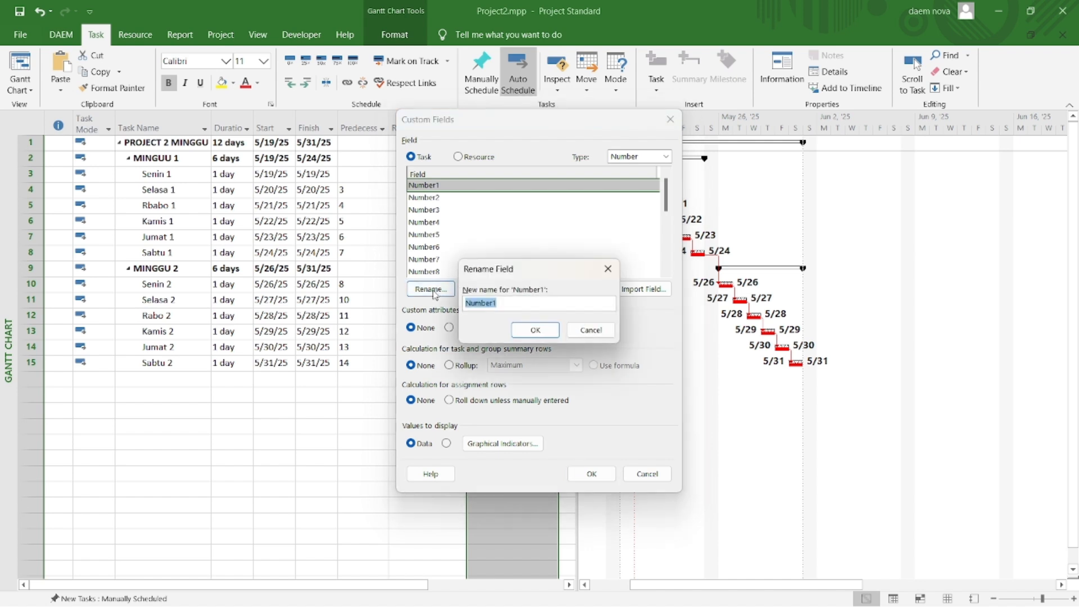
type("Durasi dln ha")
left_click(541, 336)
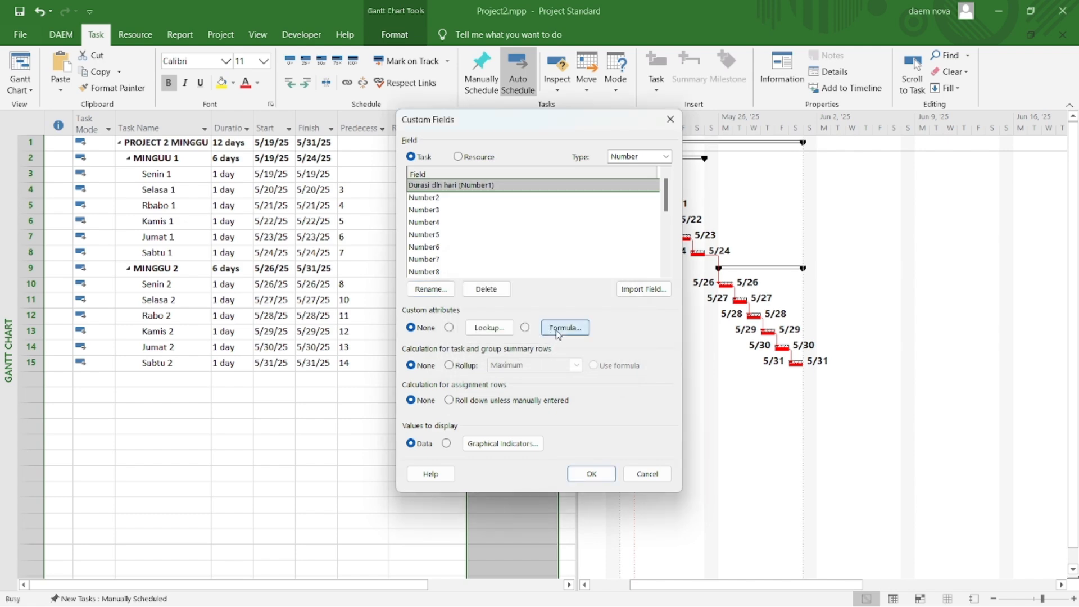
Step: Give the Durasi dln hari field the formula Val(ProjDurConv(Duration, pjdays)) and use it for the summary rows too
left_click(564, 327)
type("Val(ProjDurConv(Duration, pjdays))")
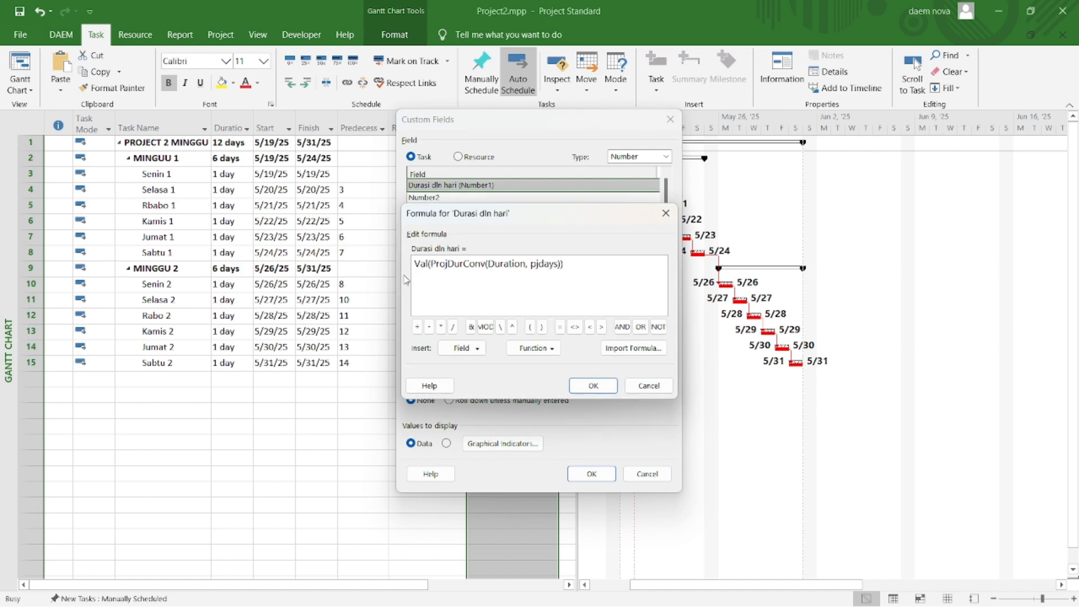
left_click(593, 386)
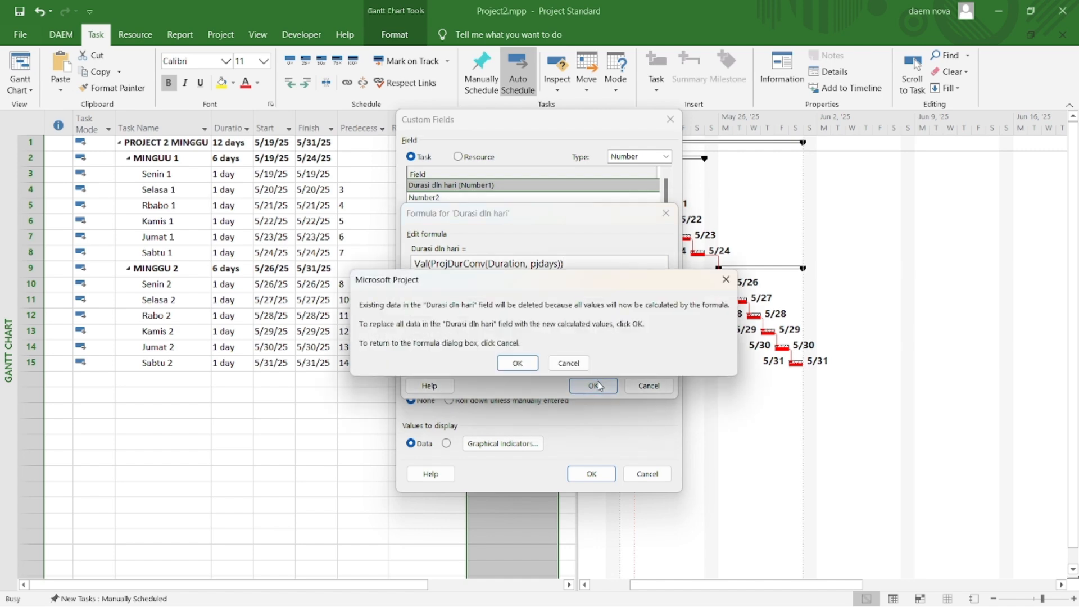
left_click(518, 363)
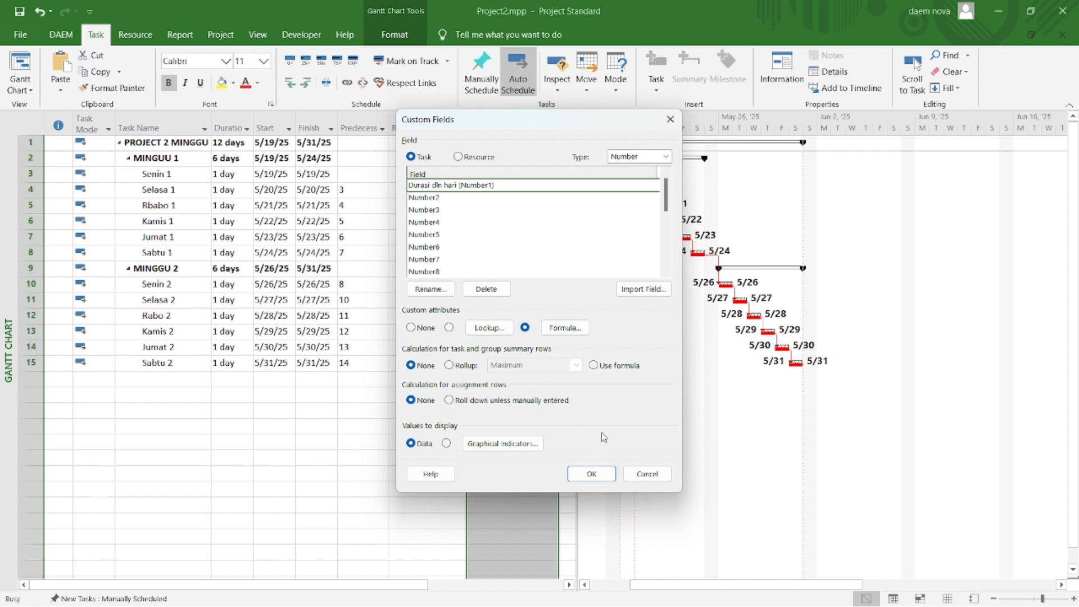
left_click(592, 367)
left_click(596, 475)
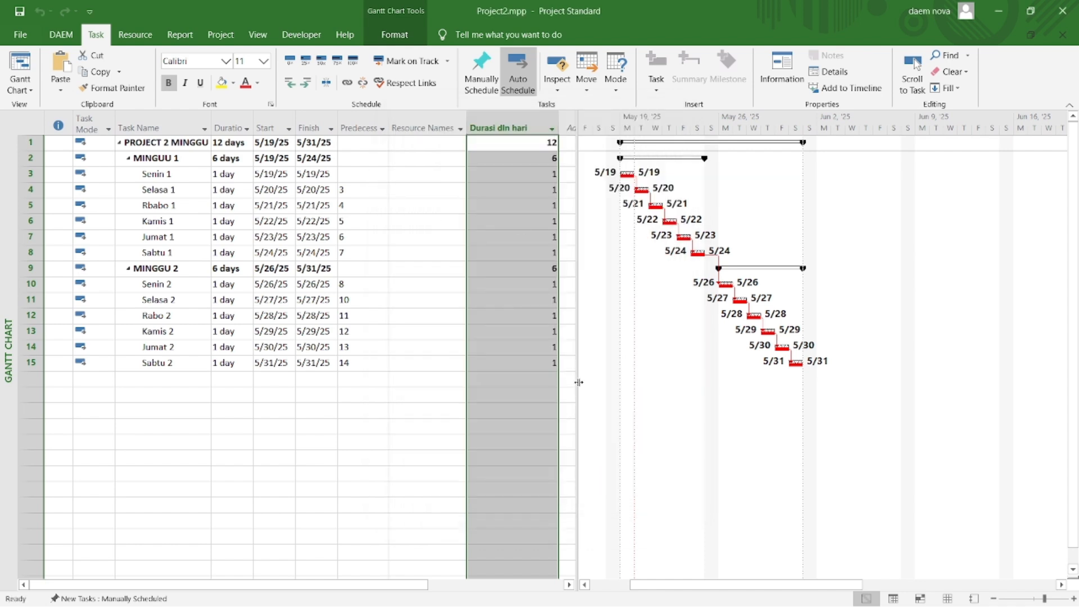
Step: Widen the task table area and add a Number2 column after Durasi dln hari
left_click_drag(576, 384, 644, 384)
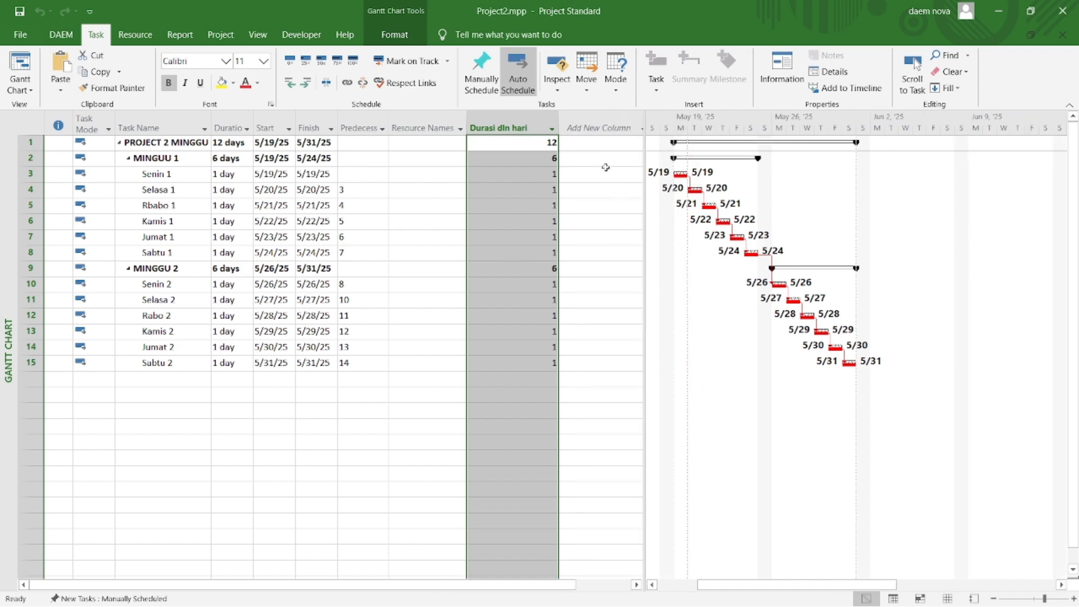
left_click(615, 129)
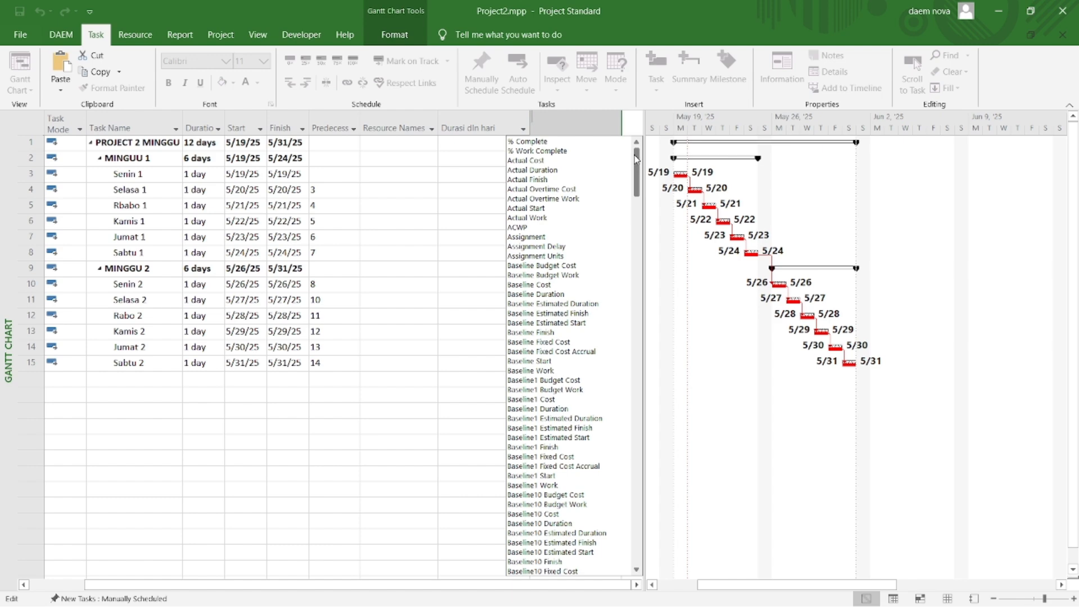
left_click_drag(637, 163, 631, 430)
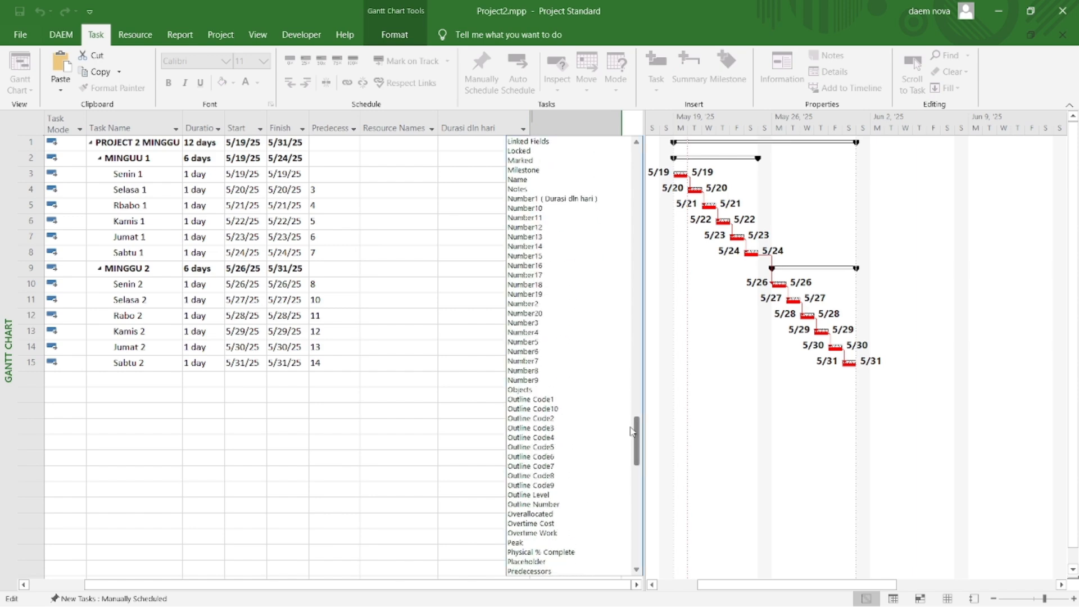
left_click(522, 304)
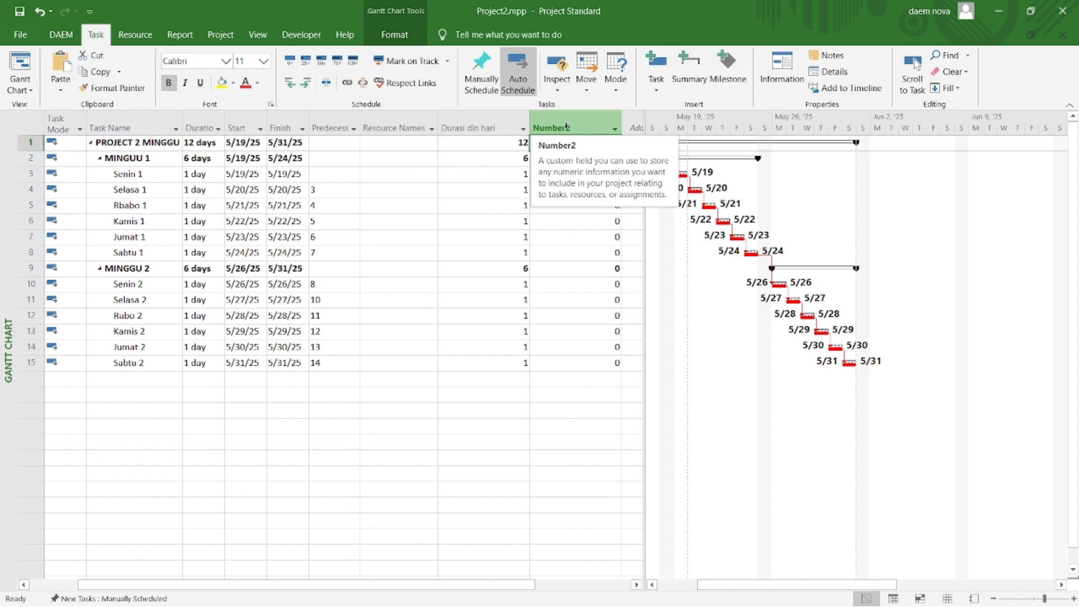
Step: Rename the Number2 custom field to "Waktu terpakai"
right_click(565, 126)
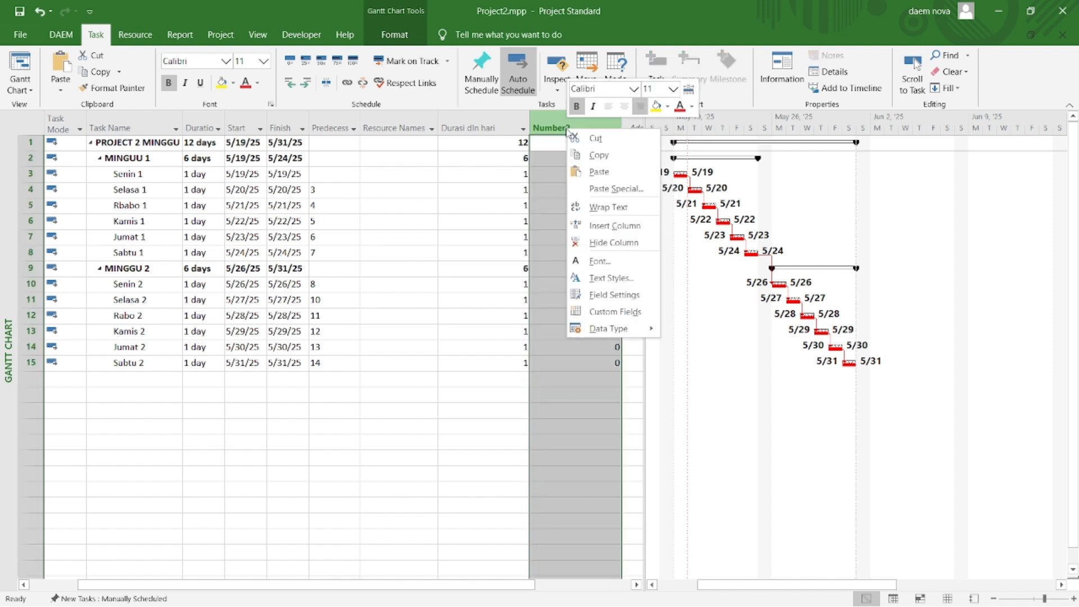
left_click(599, 312)
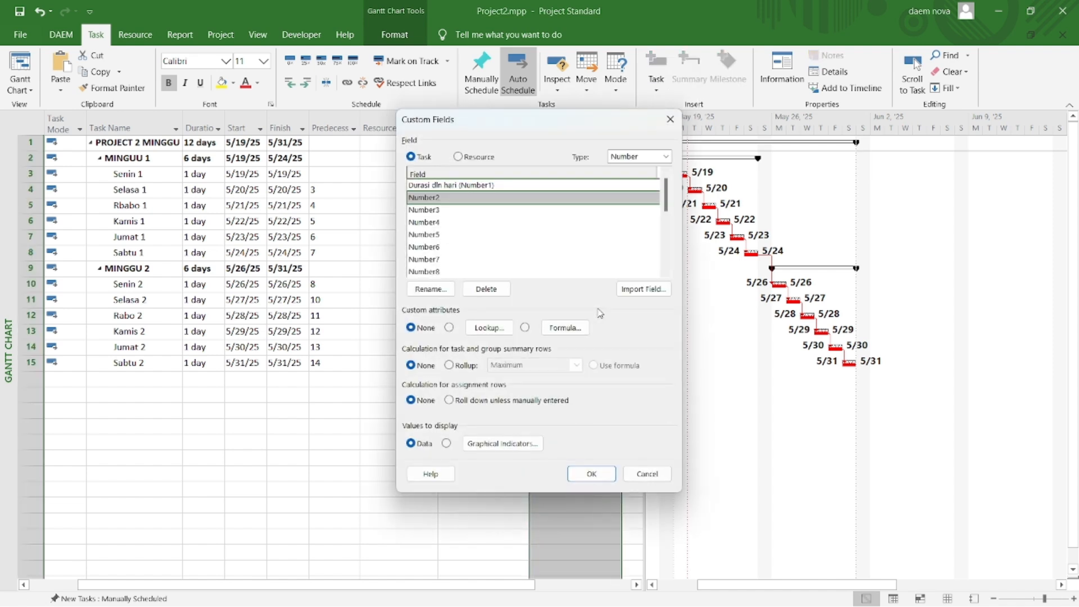
left_click(430, 289)
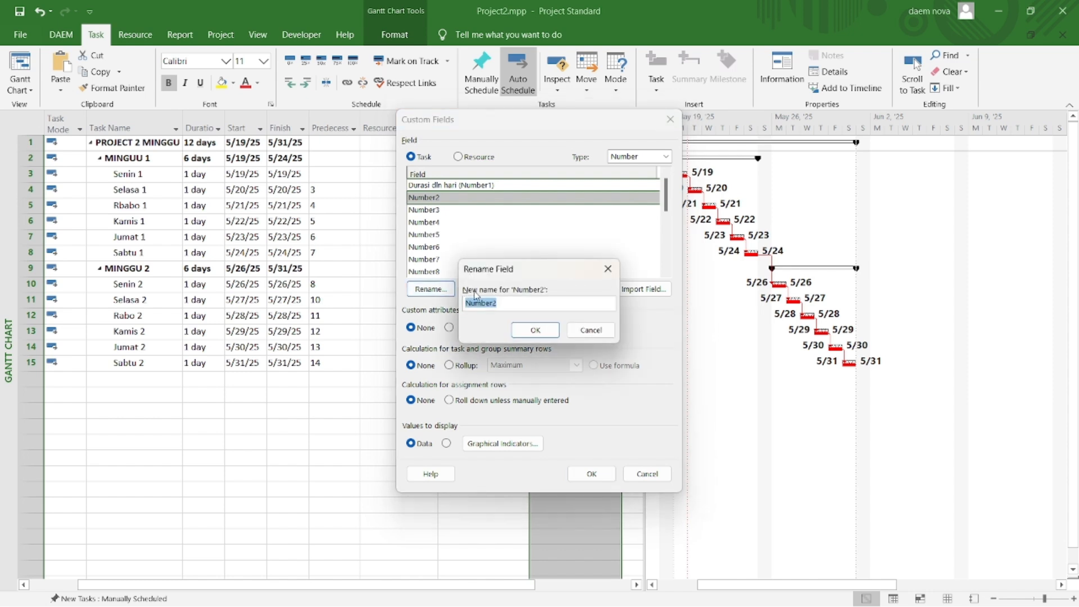
type("Waktu terpakai")
left_click(532, 330)
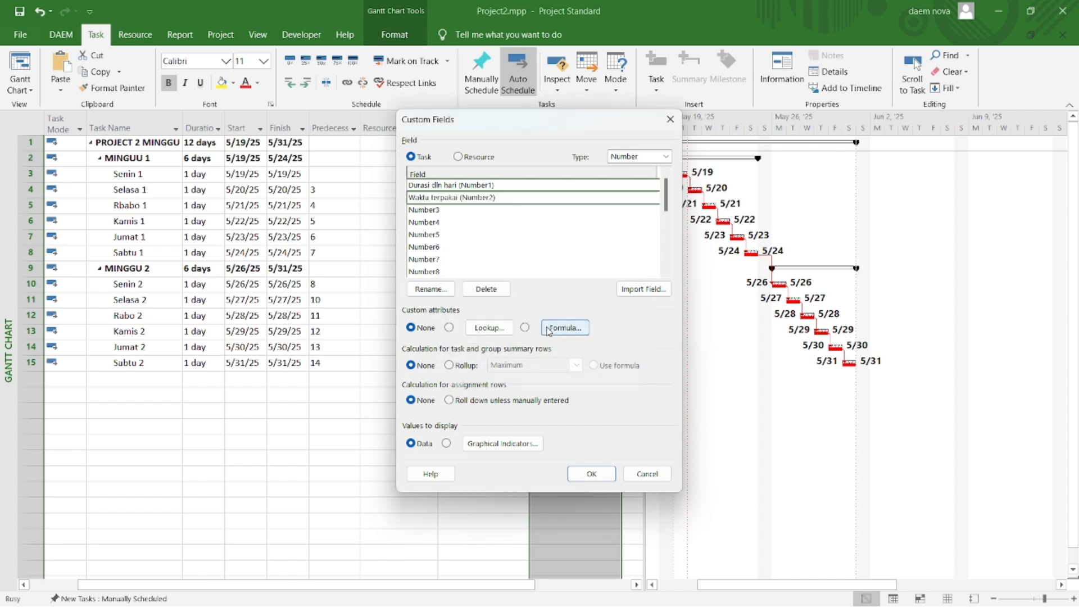
Step: Paste the copied formula based on Status Date, Baseline Start and Baseline Duration into the Waktu terpakai field and try to apply it
left_click(553, 330)
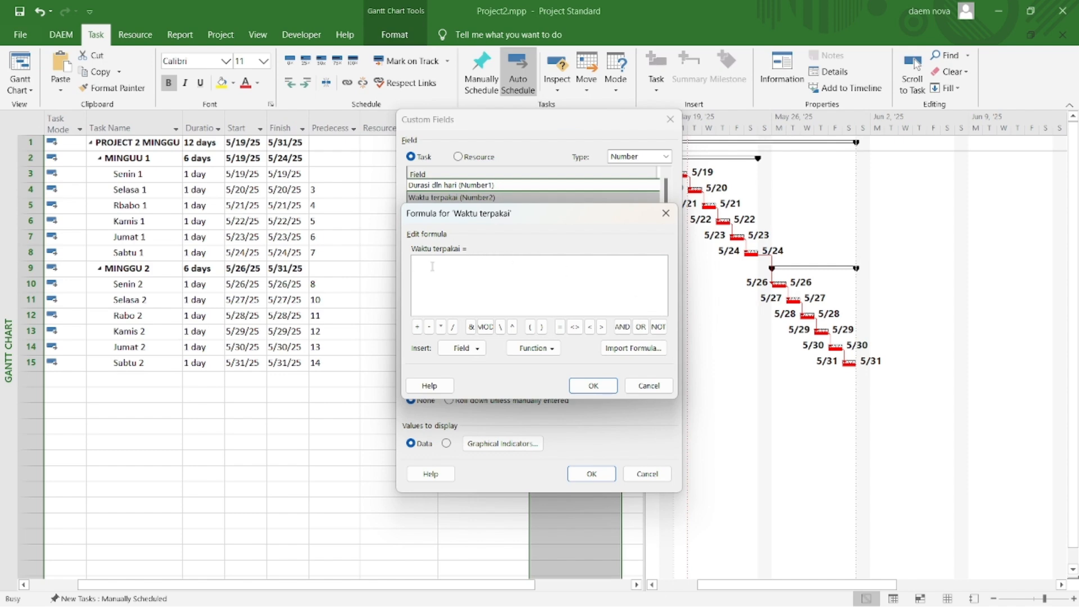
key("ctrl+v")
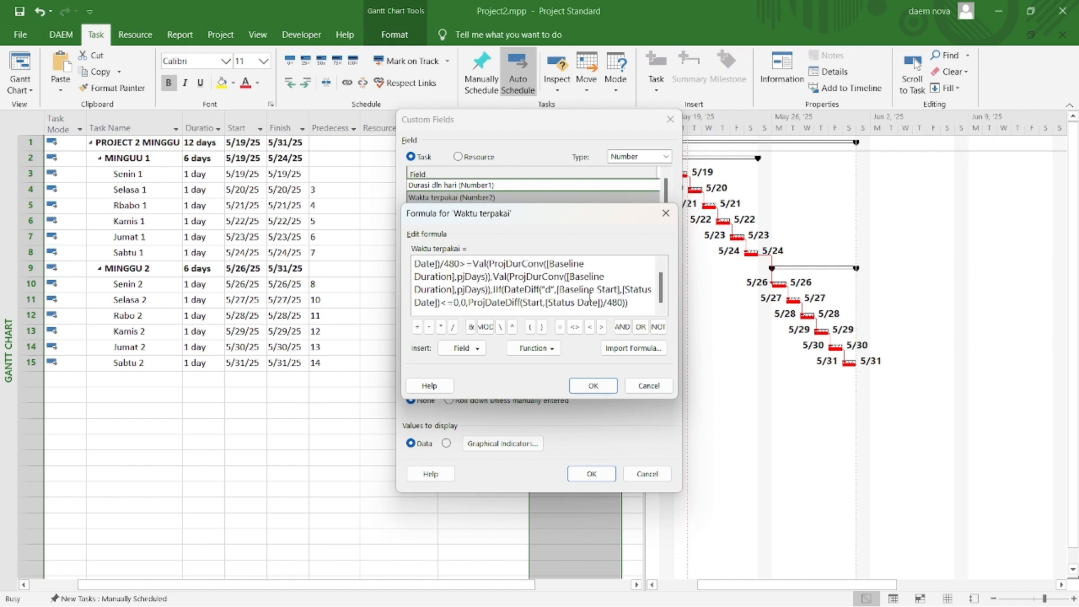
left_click(594, 385)
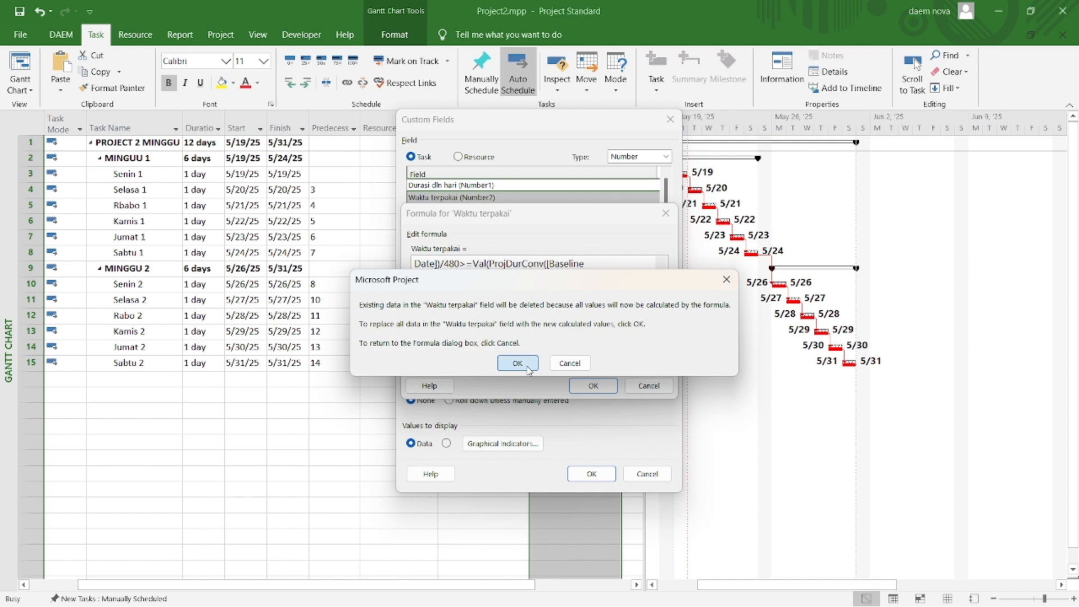
left_click(517, 362)
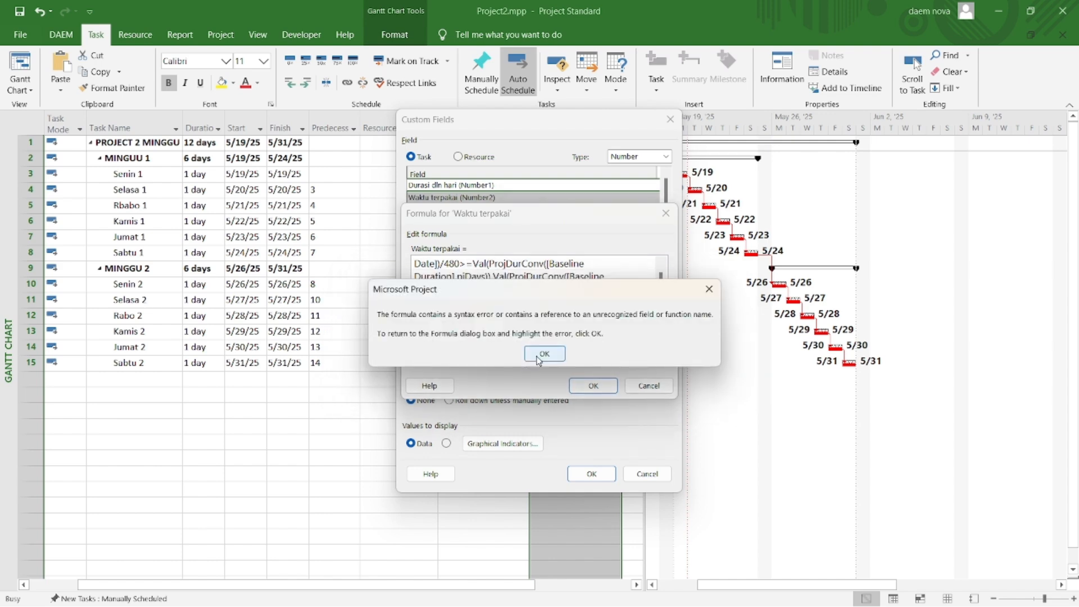
left_click(542, 354)
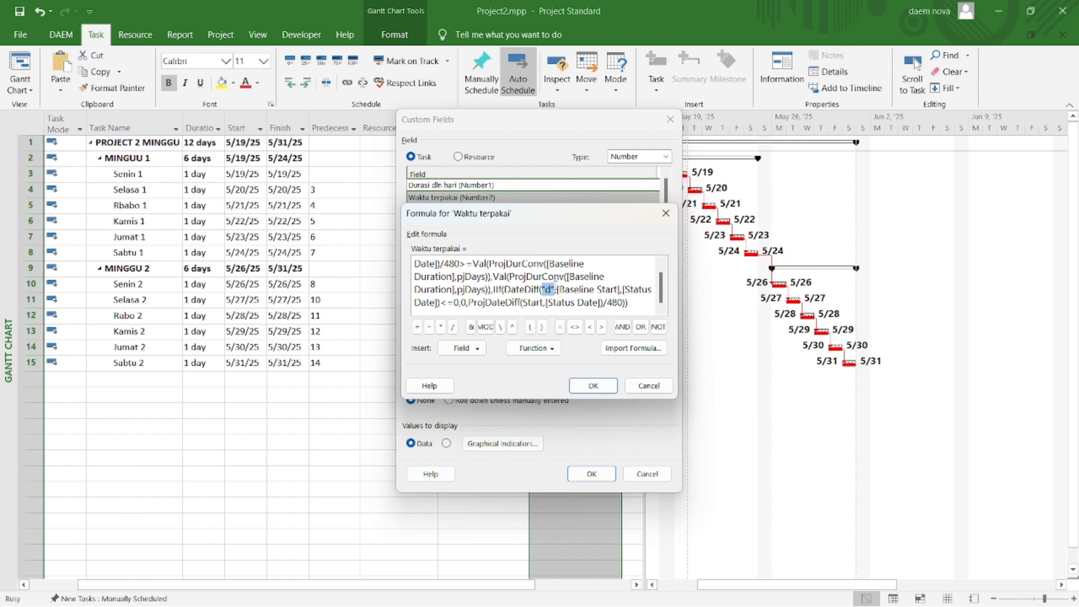
Step: Retype the "d" argument with its quotation marks in the DateDiff part of the Waktu terpakai formula and apply the custom field
left_click_drag(554, 289, 541, 289)
type("\"d")
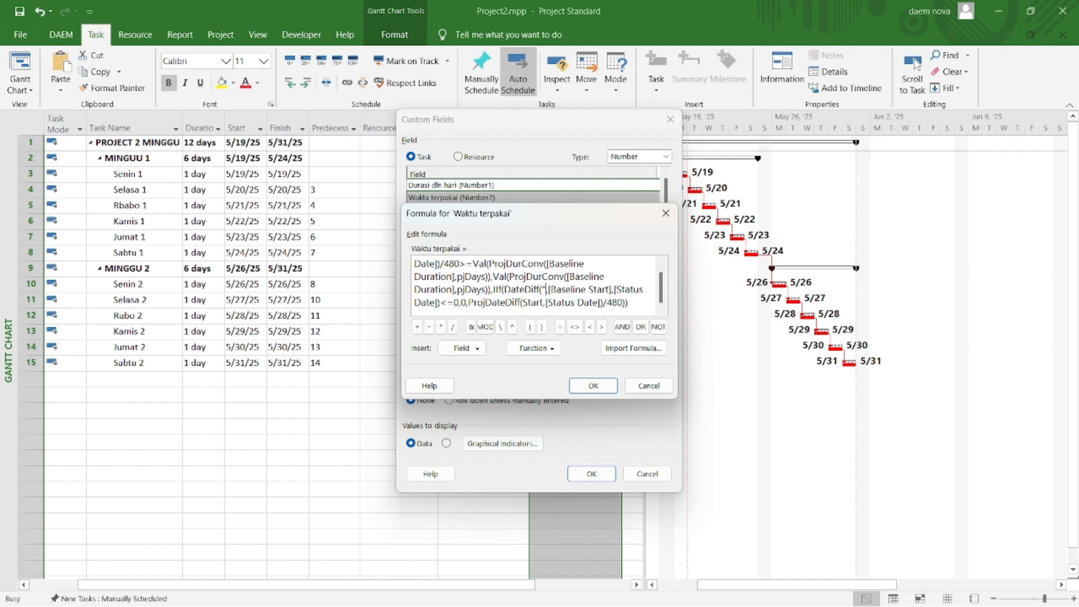
type("\"")
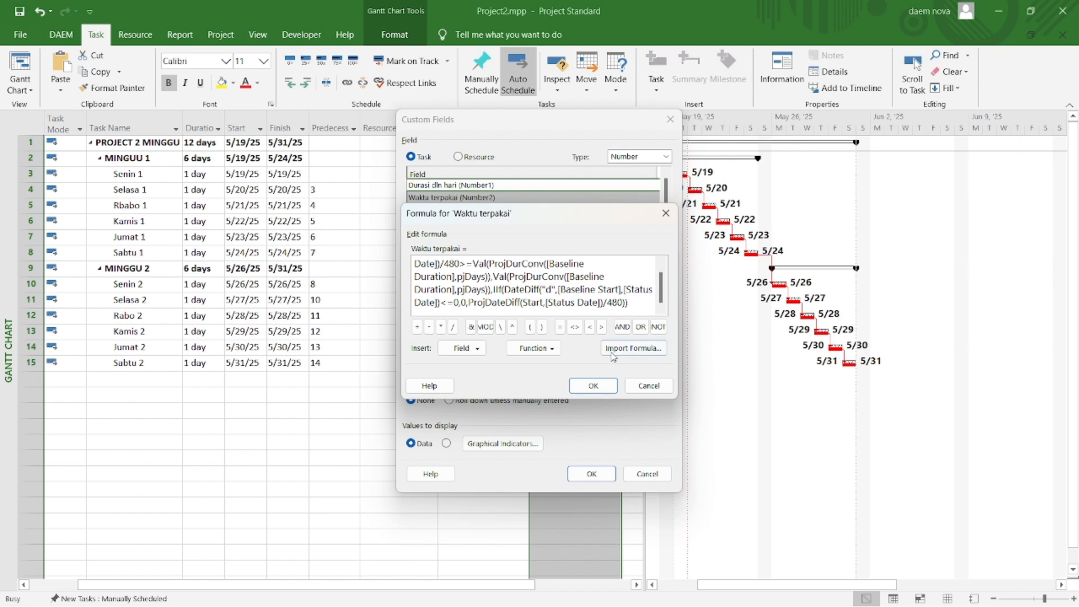
left_click(591, 385)
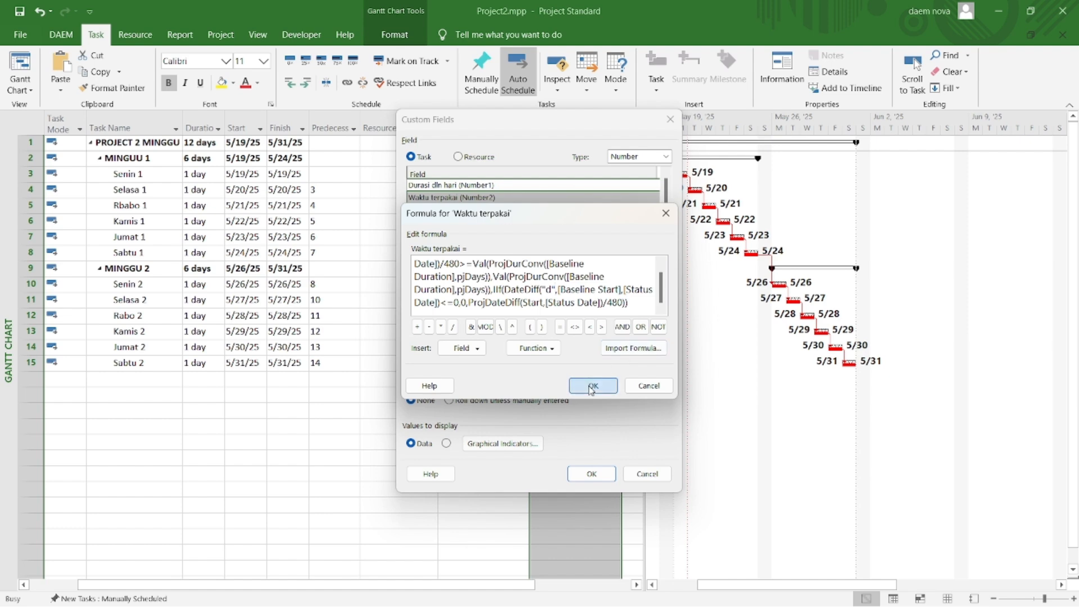
left_click(592, 473)
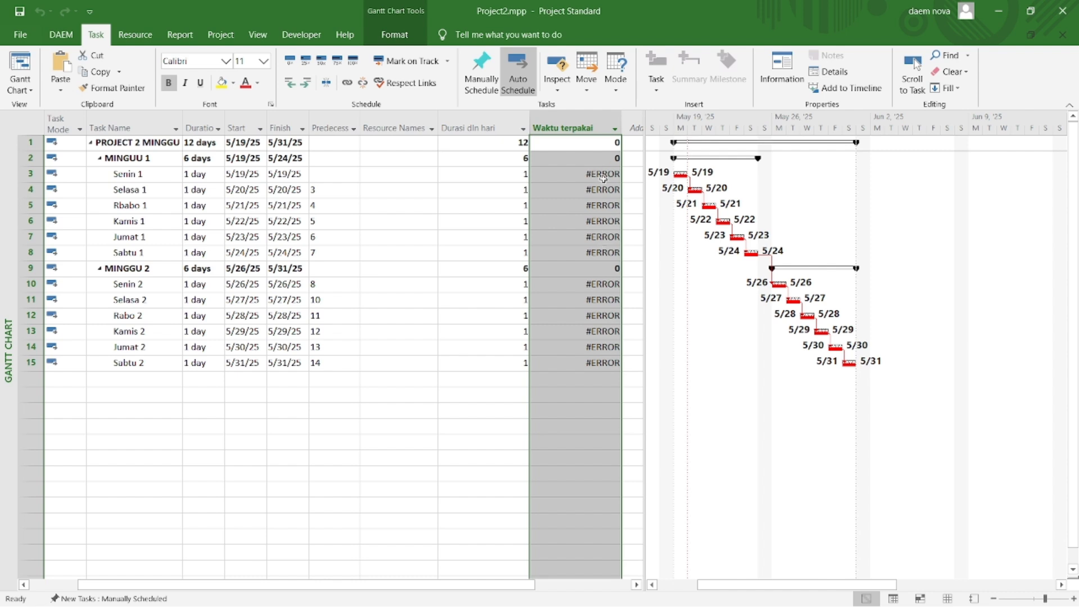
Step: Set the project's status date to 5/20/2025 in the project information
left_click(485, 358)
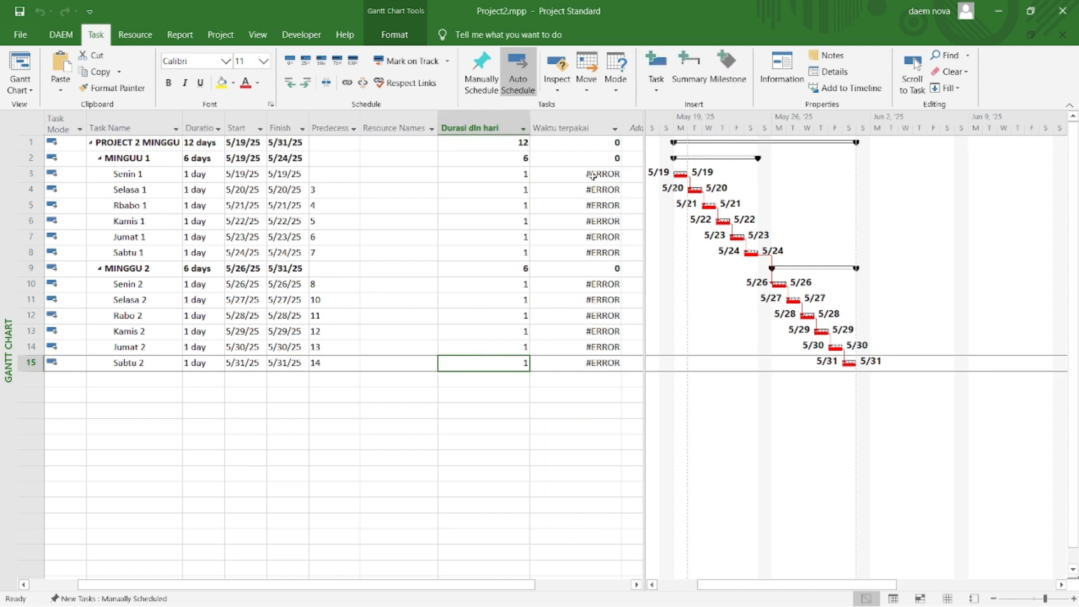
left_click(214, 38)
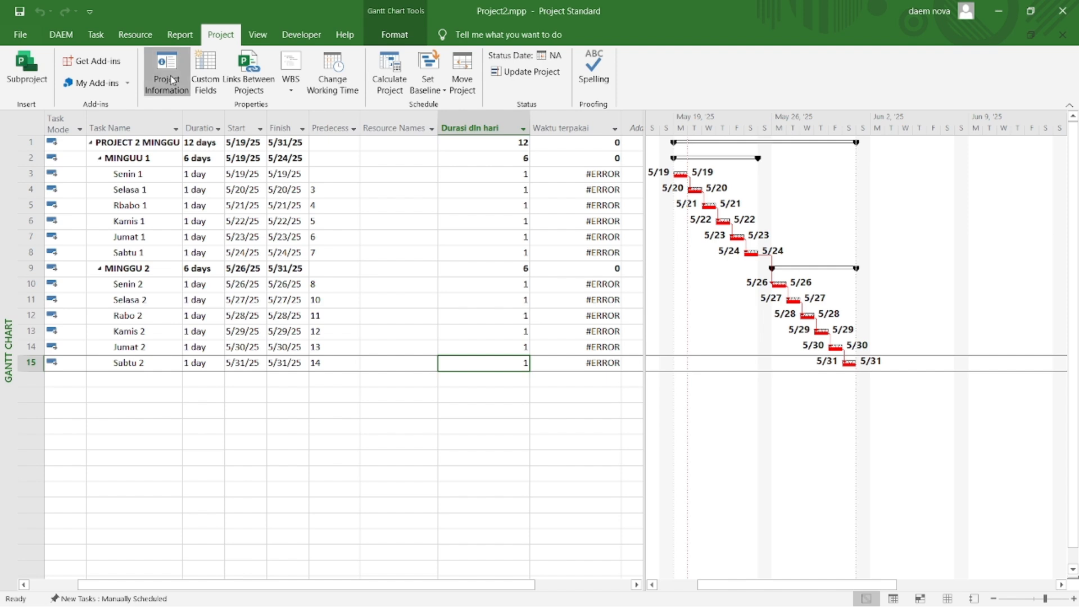
left_click(171, 79)
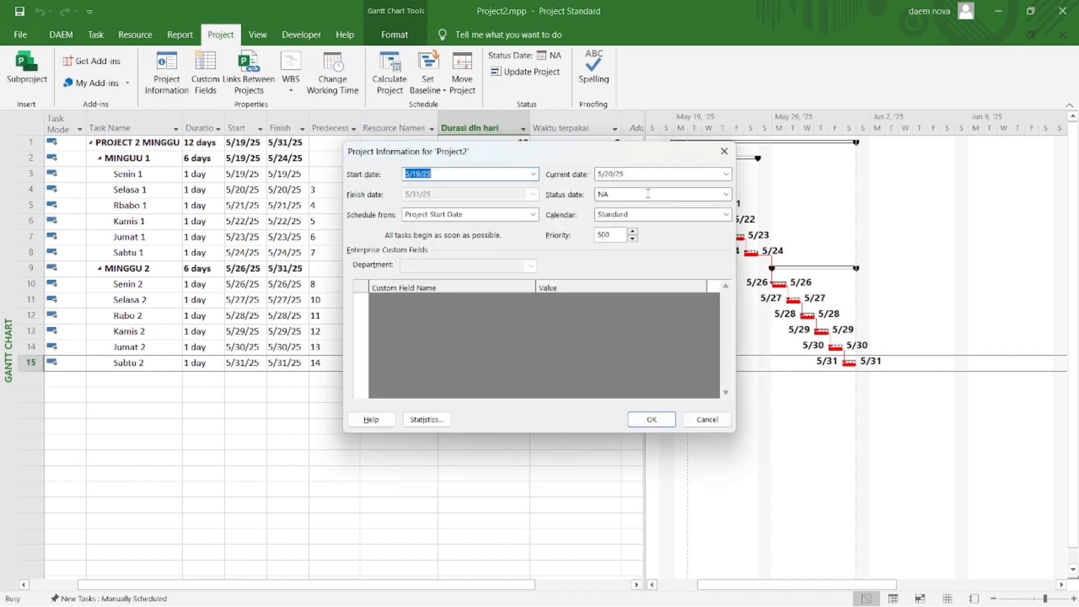
left_click(725, 194)
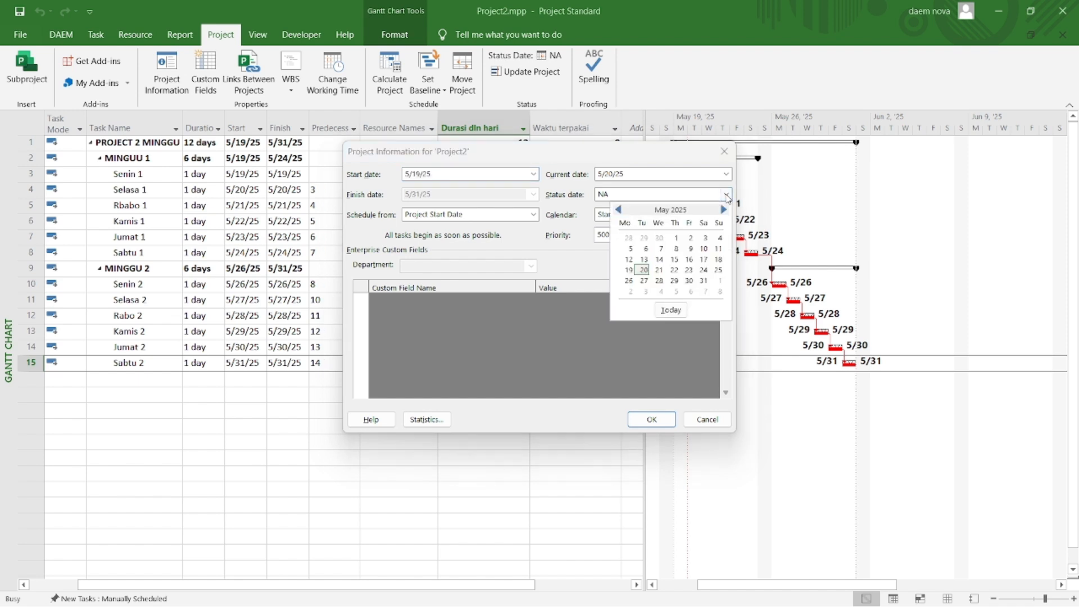
left_click(643, 269)
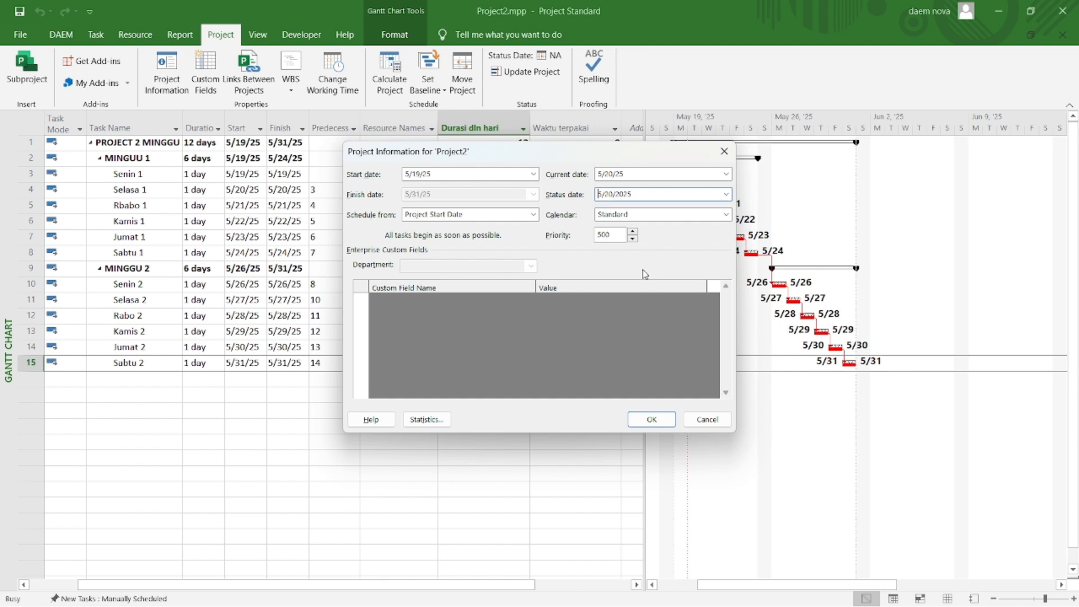
left_click(645, 429)
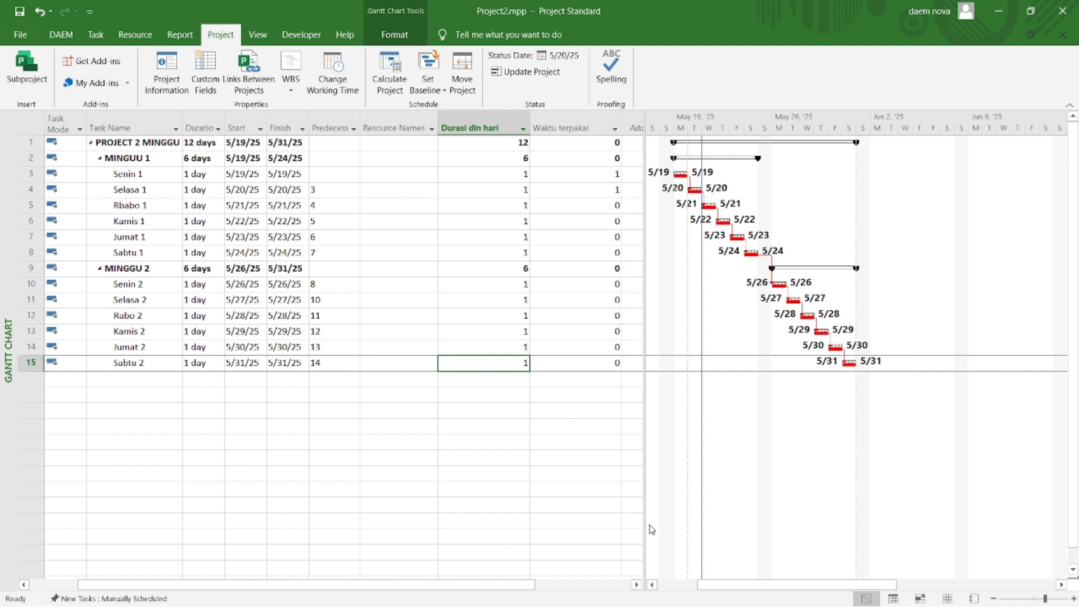
Step: Widen the task table area and add a Number3 column after Waktu terpakai
left_click_drag(642, 533, 706, 532)
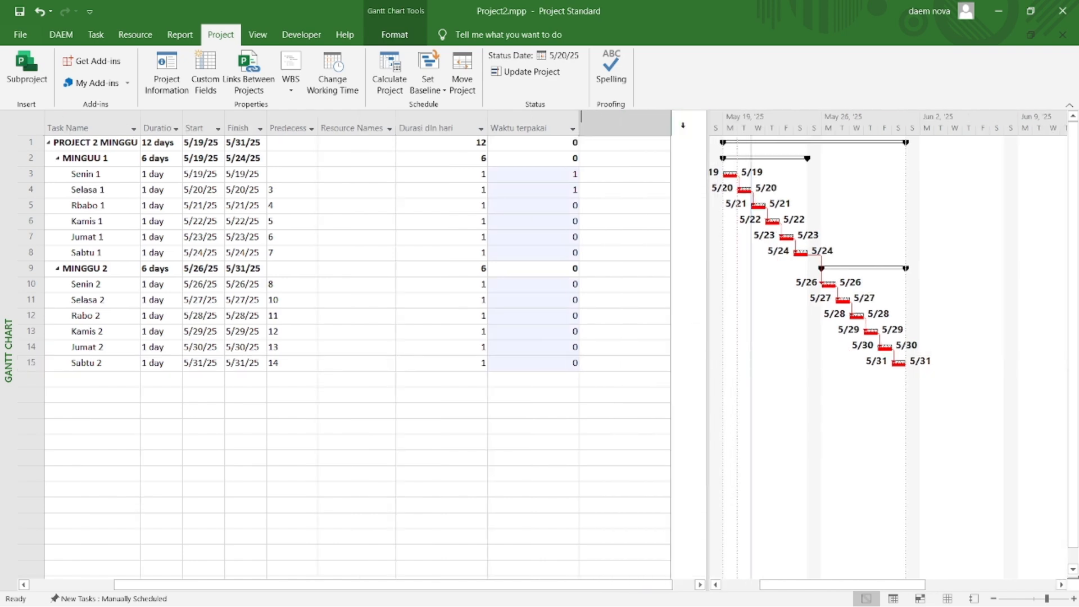
left_click(682, 125)
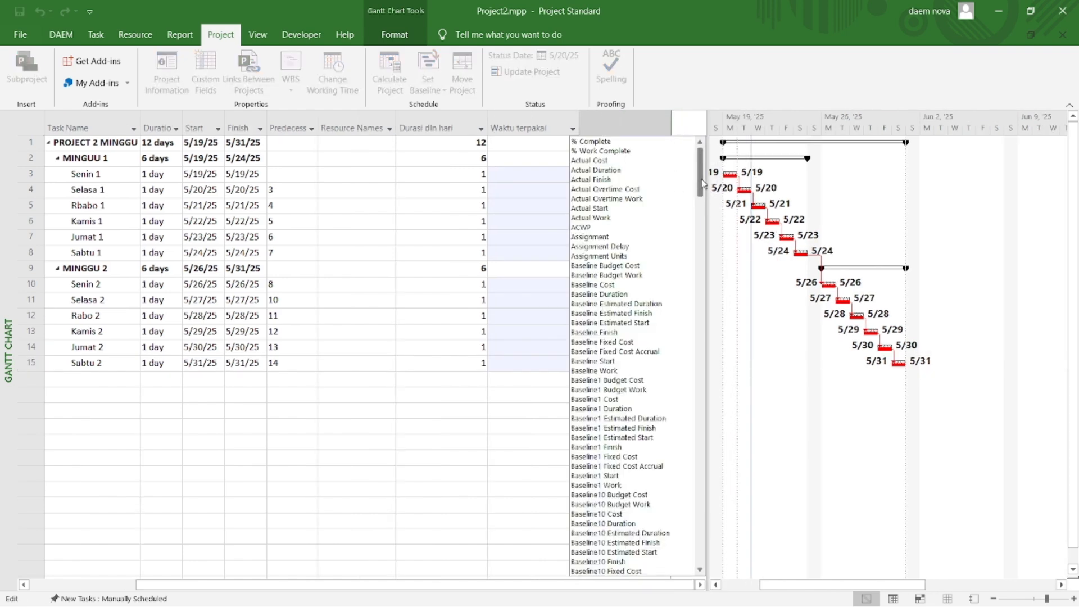
left_click_drag(701, 183, 696, 458)
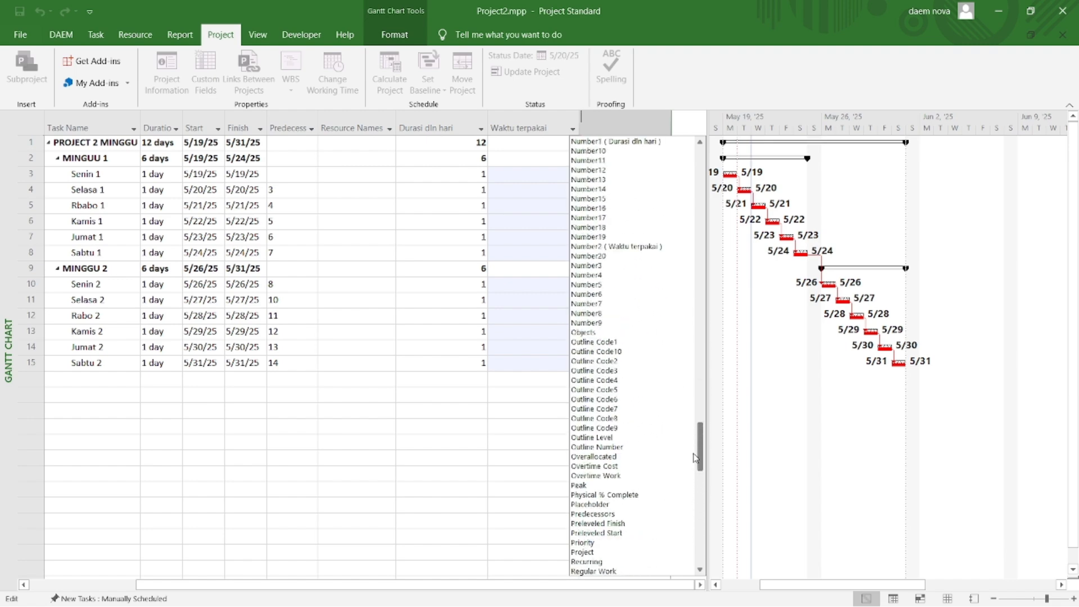
left_click(595, 268)
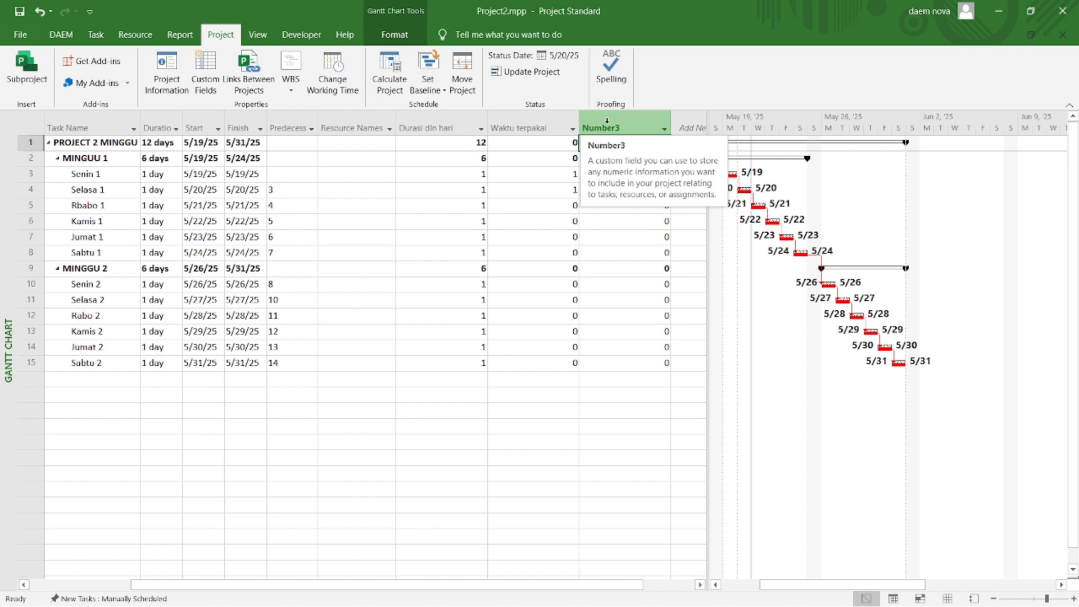
Step: Rename the Number3 custom field to "Rencana"
right_click(607, 120)
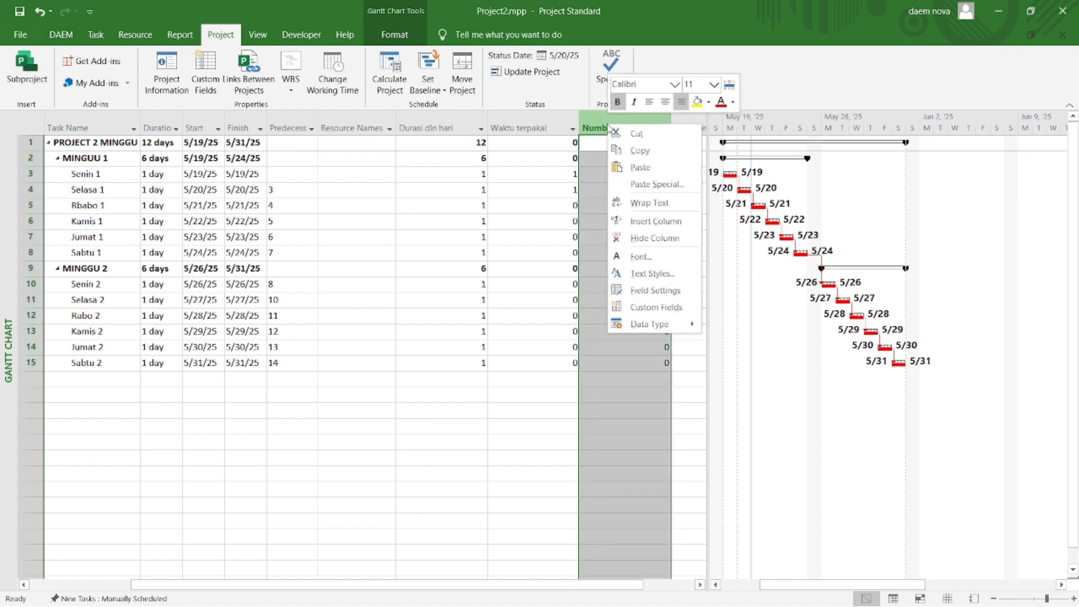
left_click(634, 308)
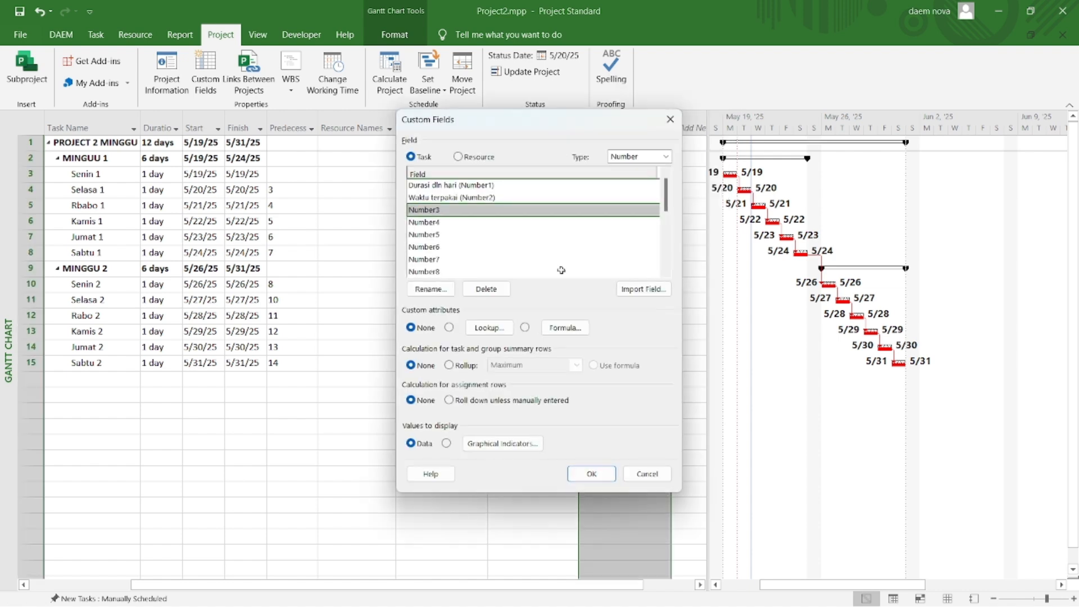
left_click(430, 288)
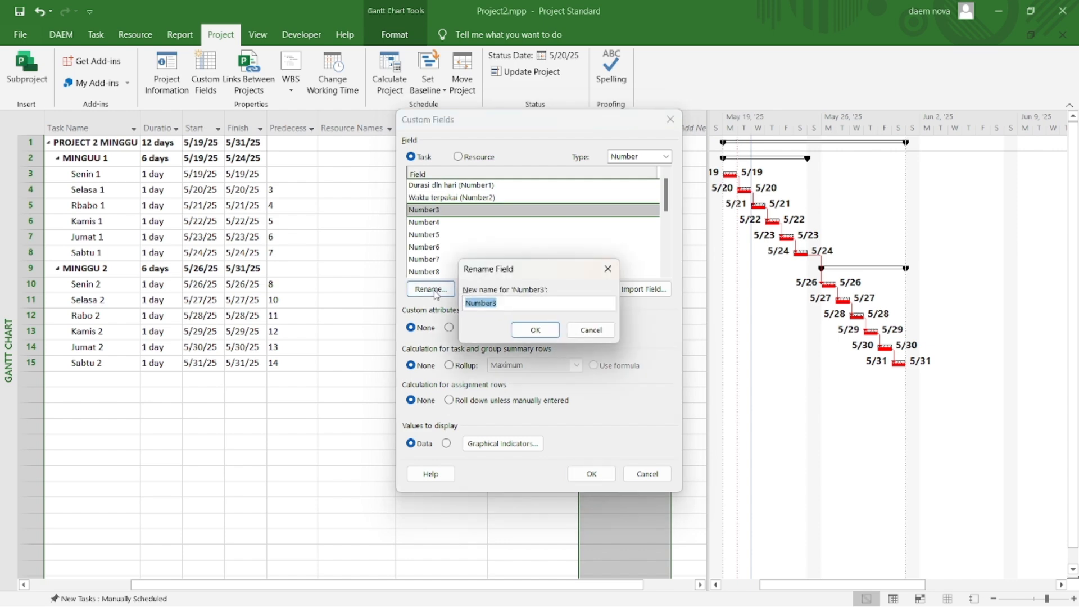
type("Rencana")
left_click(542, 331)
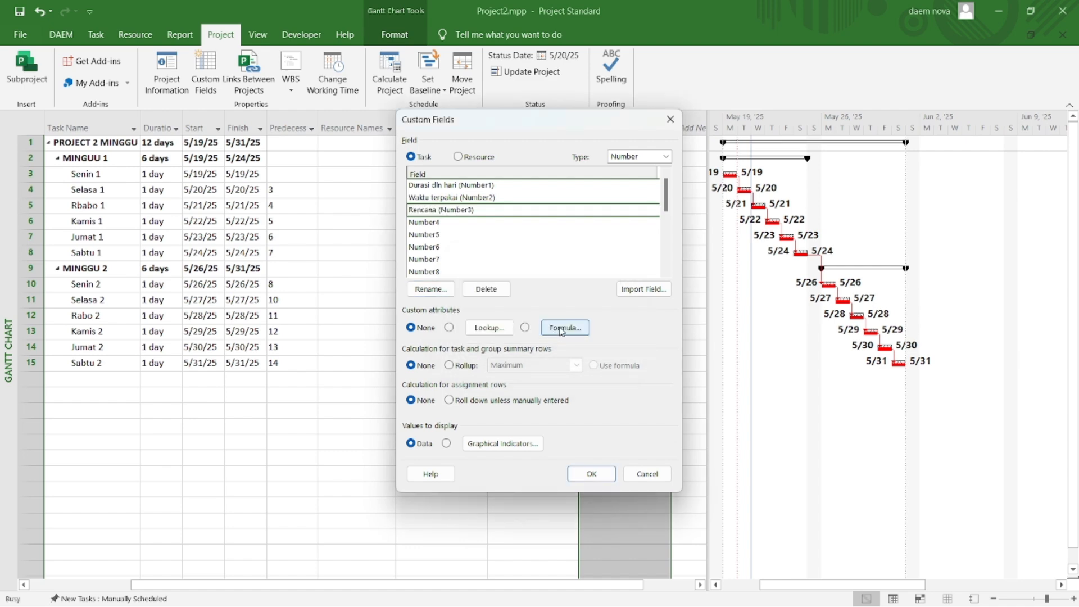
Step: Give the Rencana field the formula Number2/Number1 and use it for the task and group summary rows too
left_click(561, 330)
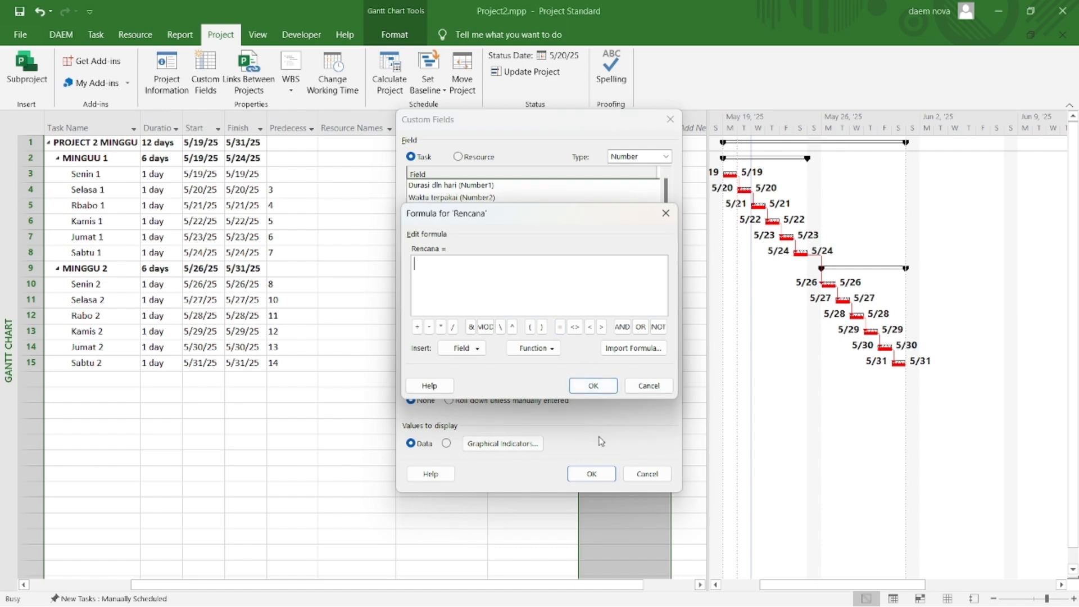
type("Number2/Number1")
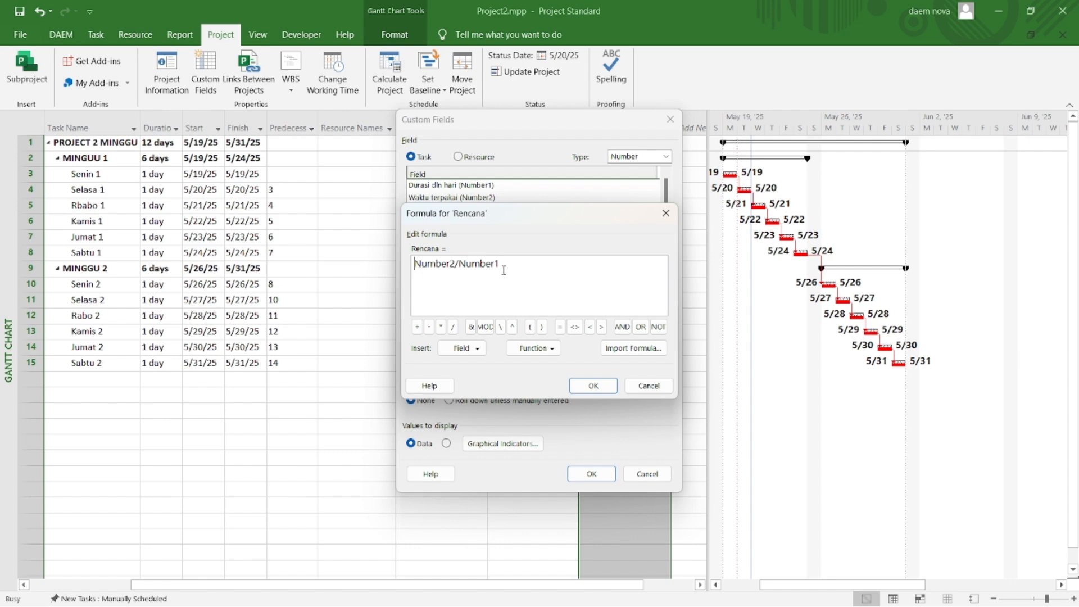
left_click(600, 387)
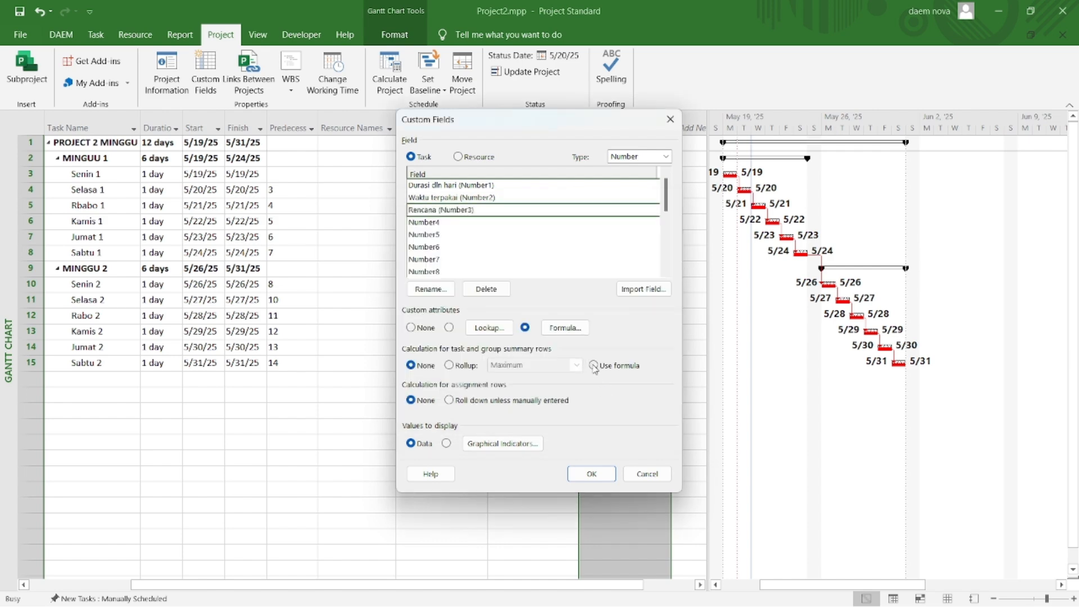
left_click(593, 365)
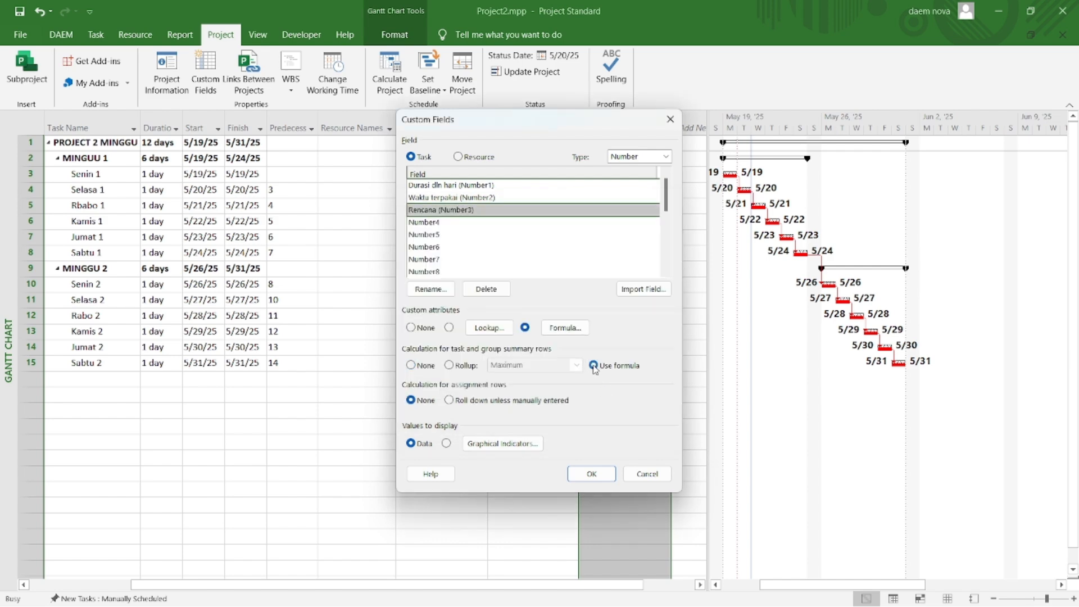
left_click(607, 473)
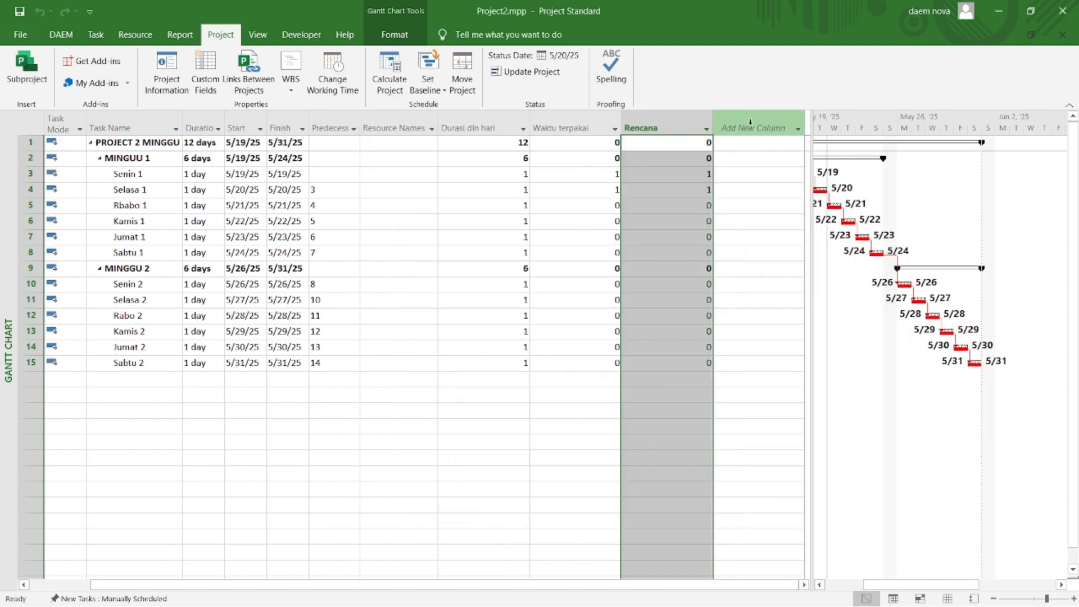
Step: Add a Text1 column to the task table after Rencana
left_click(750, 126)
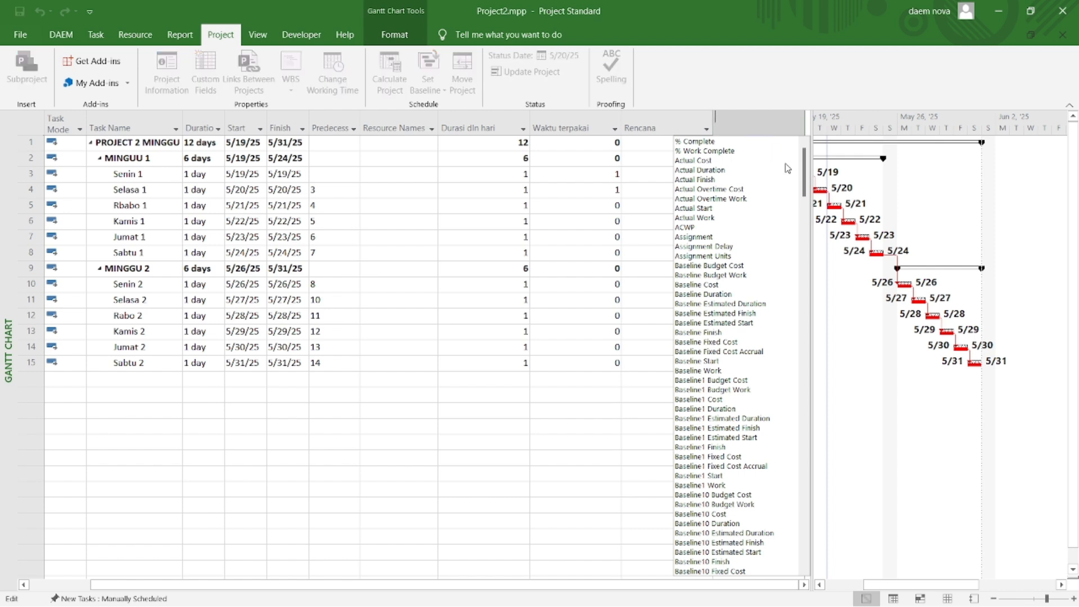
left_click_drag(804, 172, 792, 507)
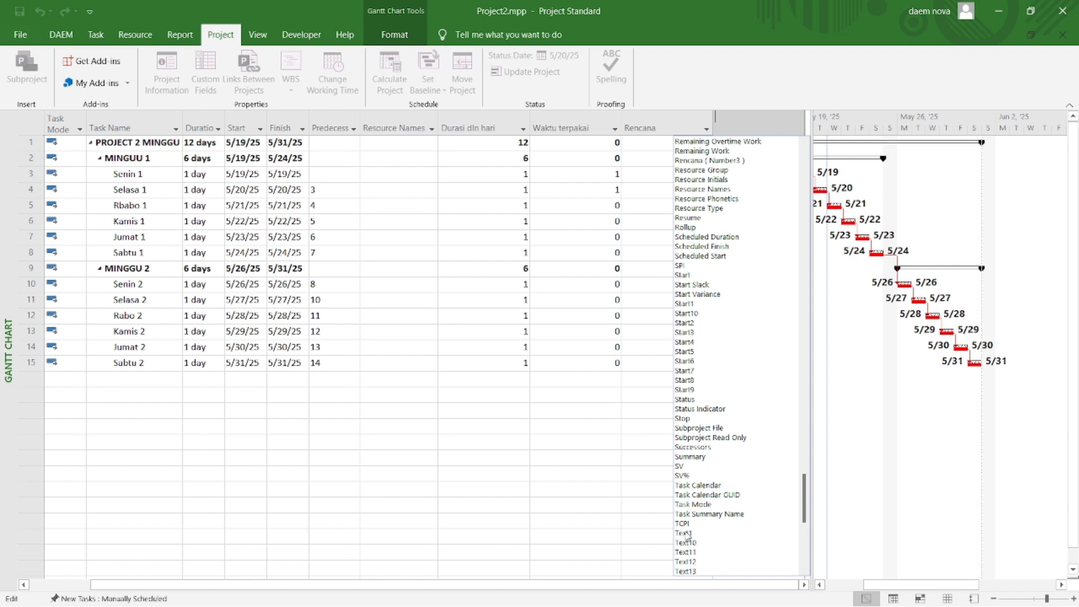
key("Escape")
key("Return")
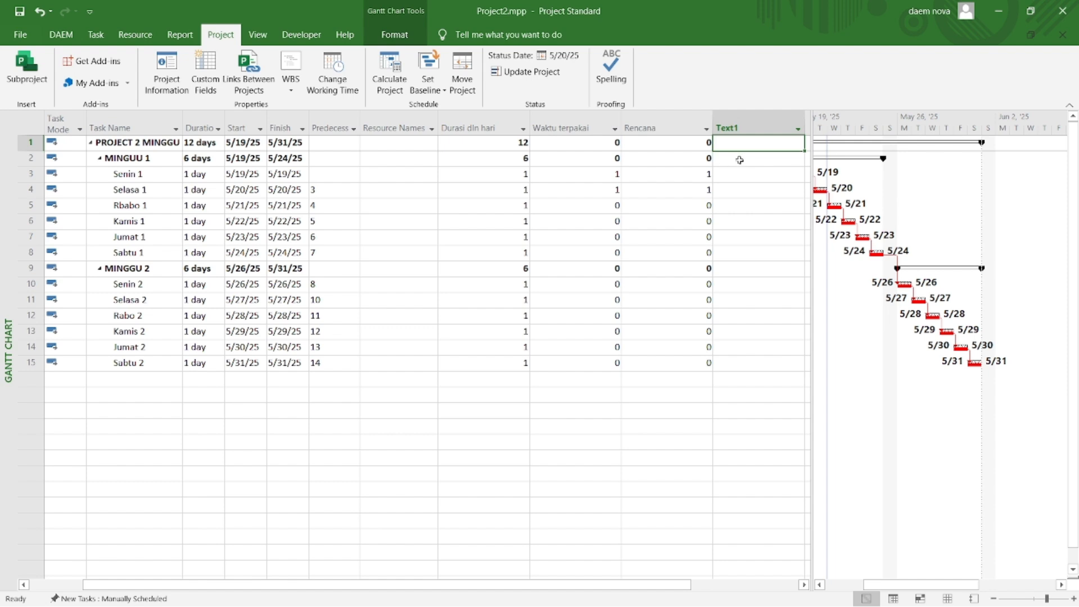
Step: Rename the Text1 custom field to "%Rencana"
left_click(733, 127)
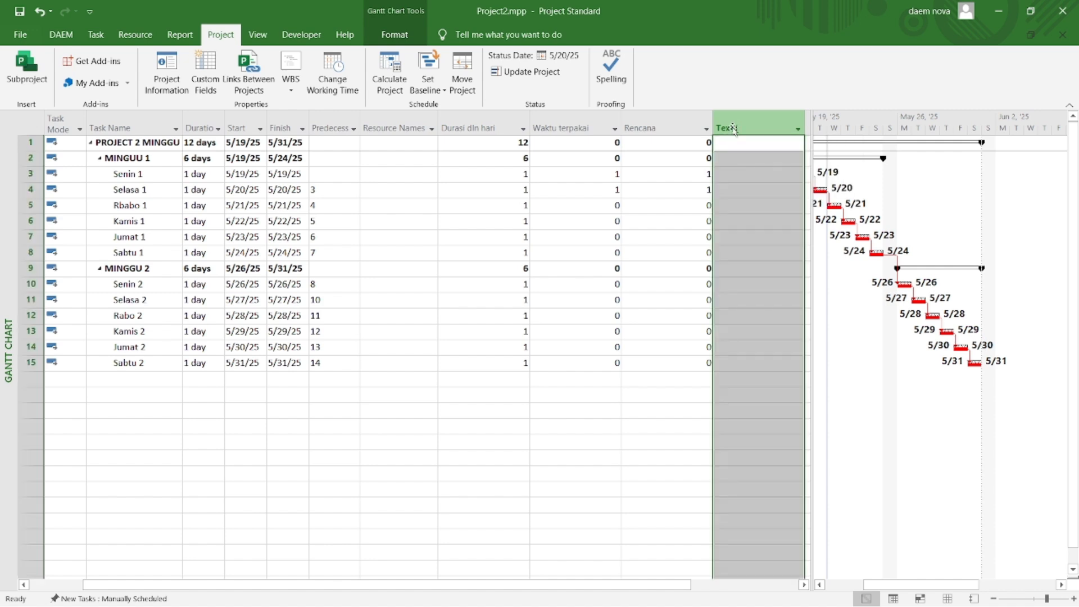
right_click(732, 127)
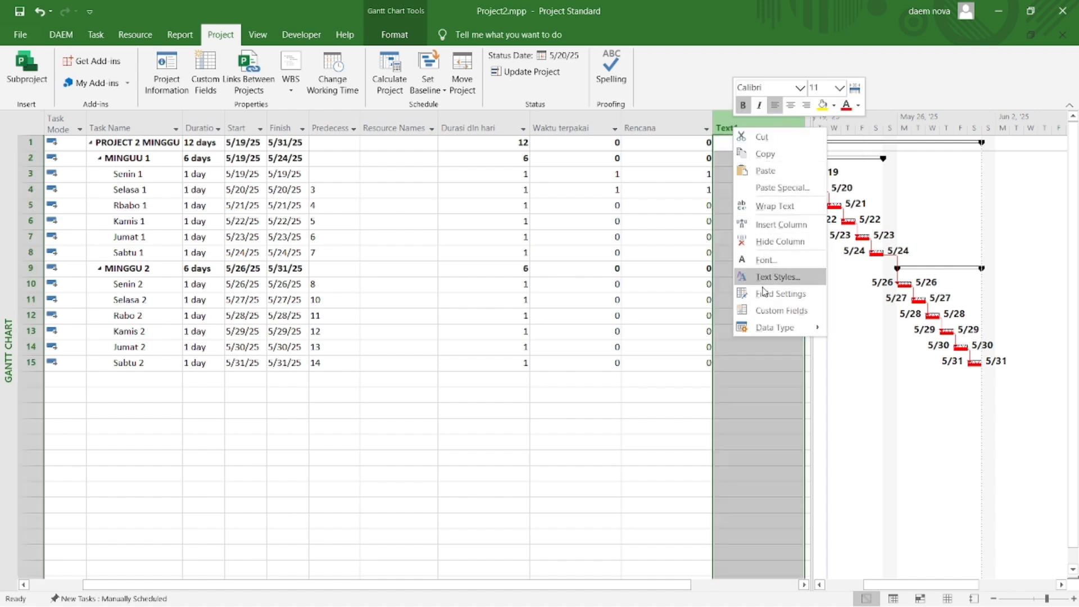
left_click(768, 312)
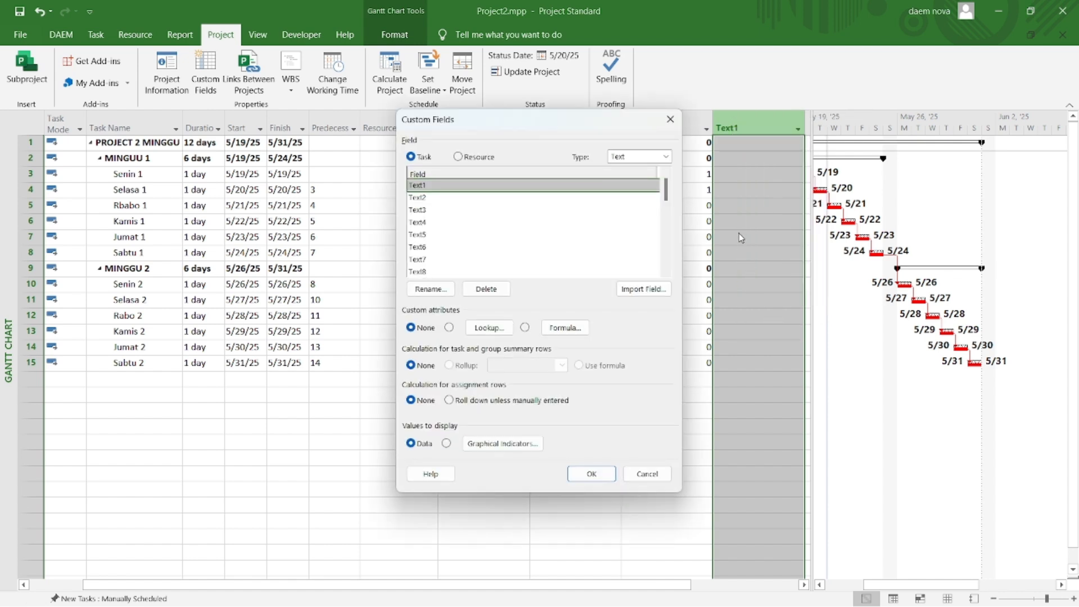
left_click(452, 292)
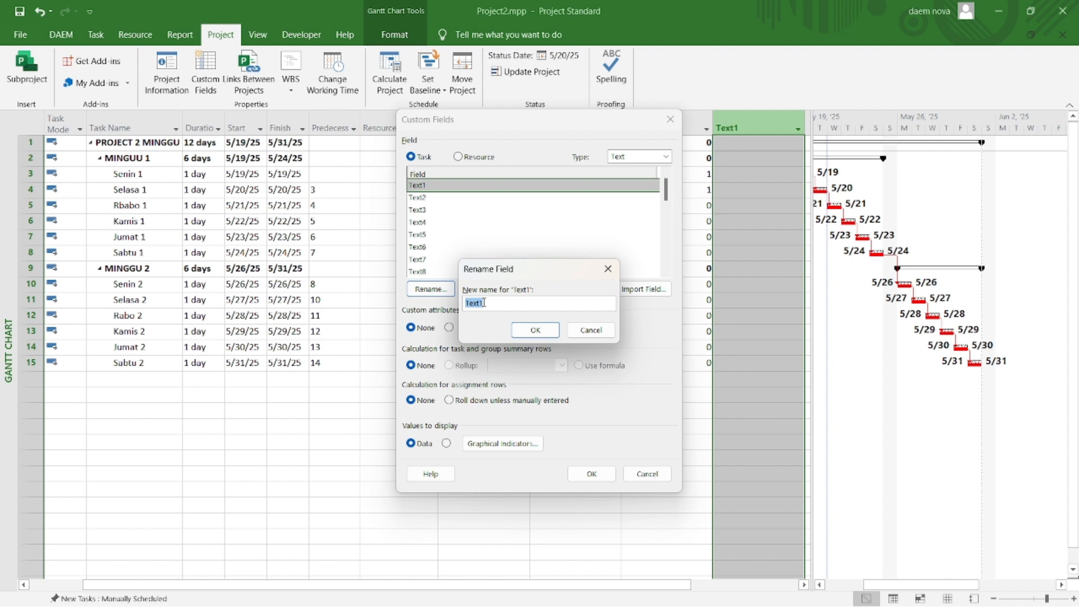
type("%Rencana")
left_click(535, 331)
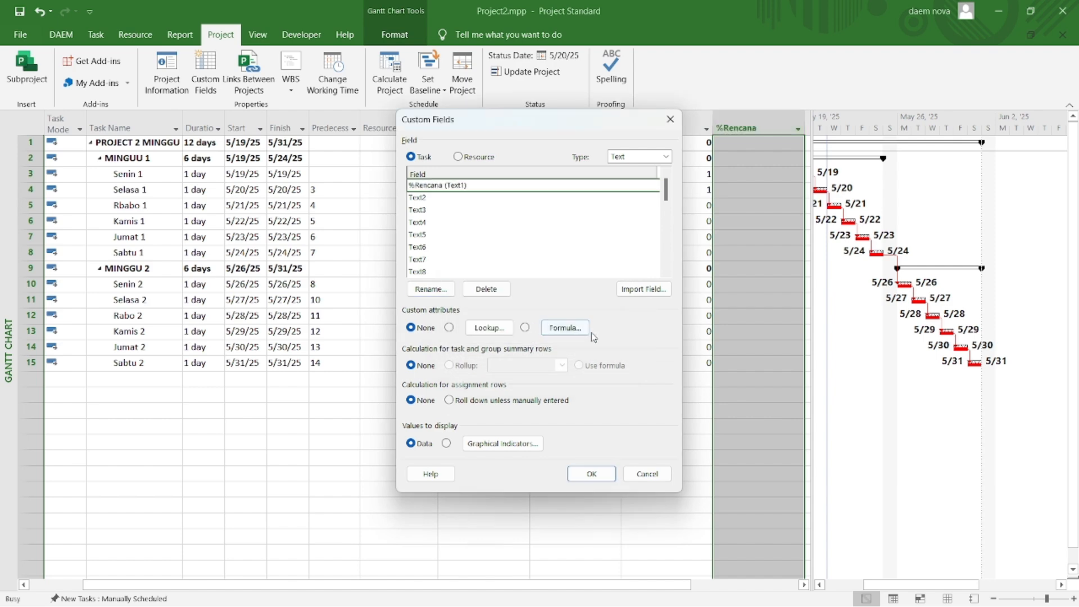
Step: Paste the formula Format(Number3, "0%") for the %Rencana field and try to apply it
left_click(565, 328)
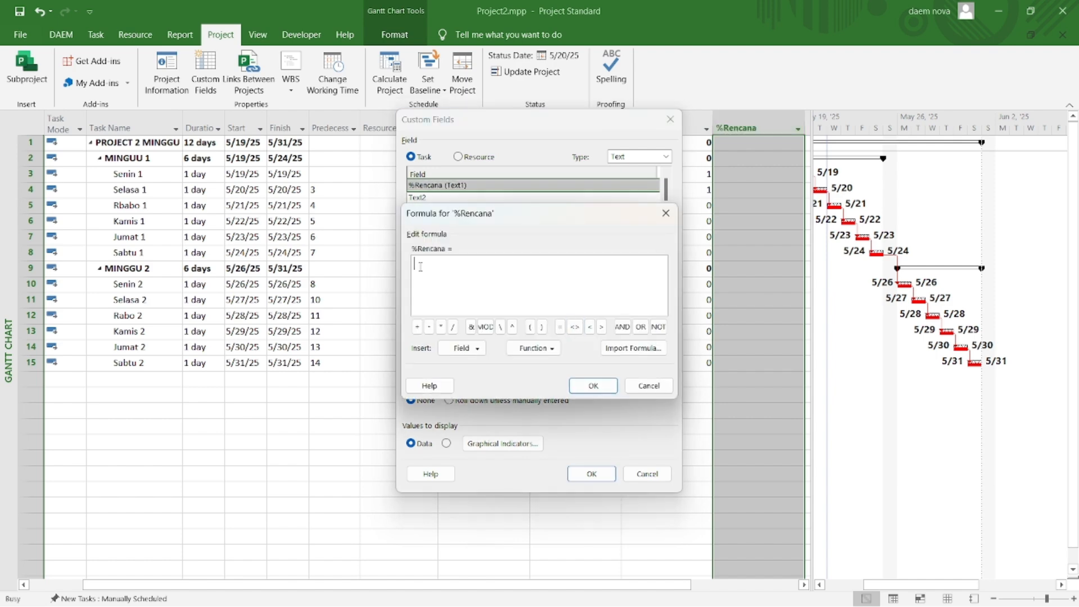
type("Format(Number3, \"0%\")")
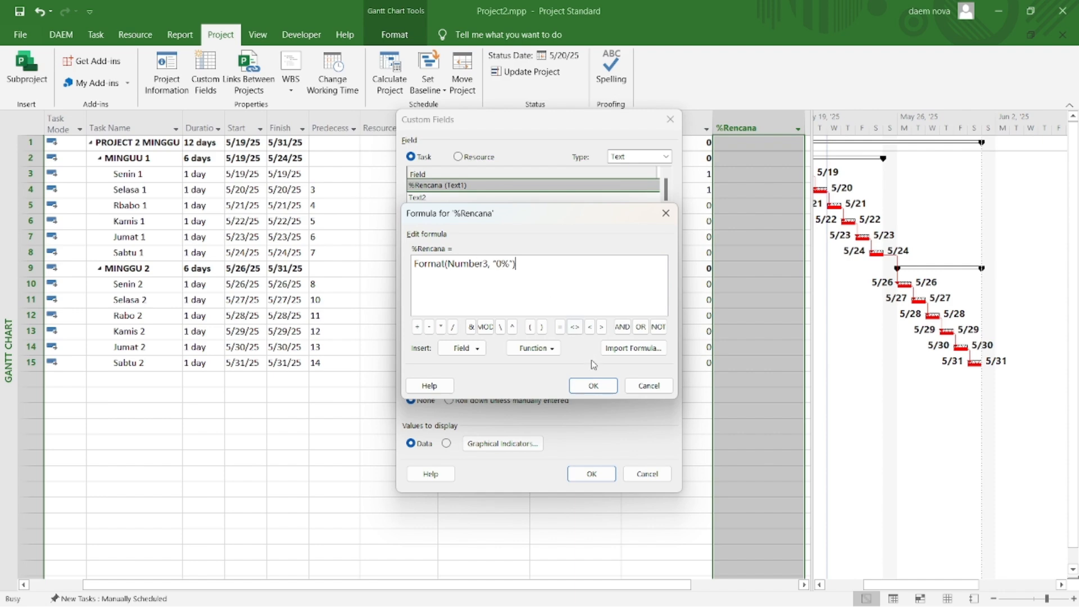
left_click(599, 391)
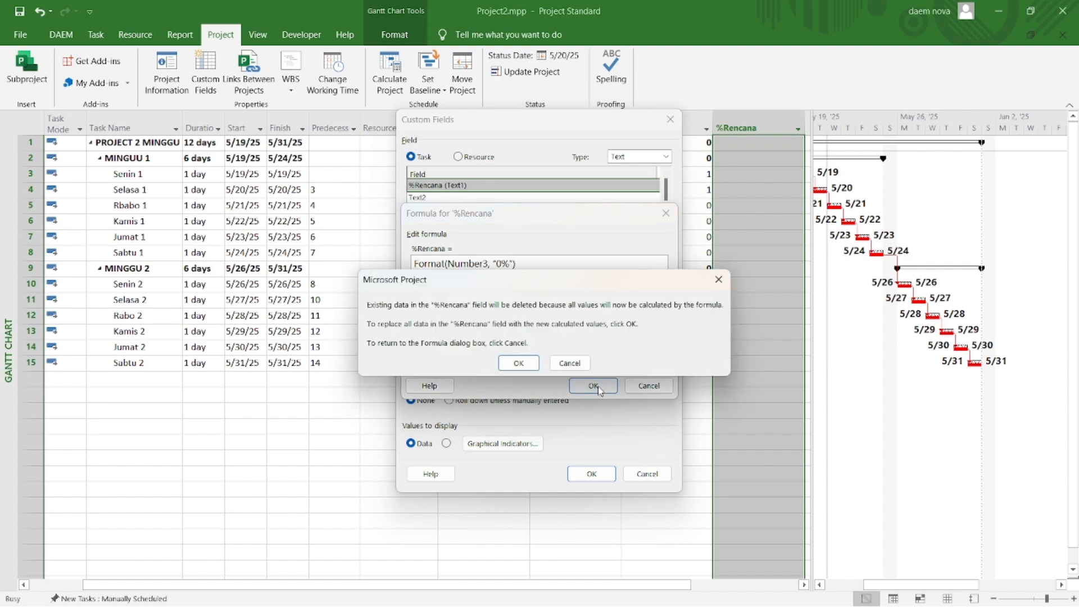
left_click(521, 365)
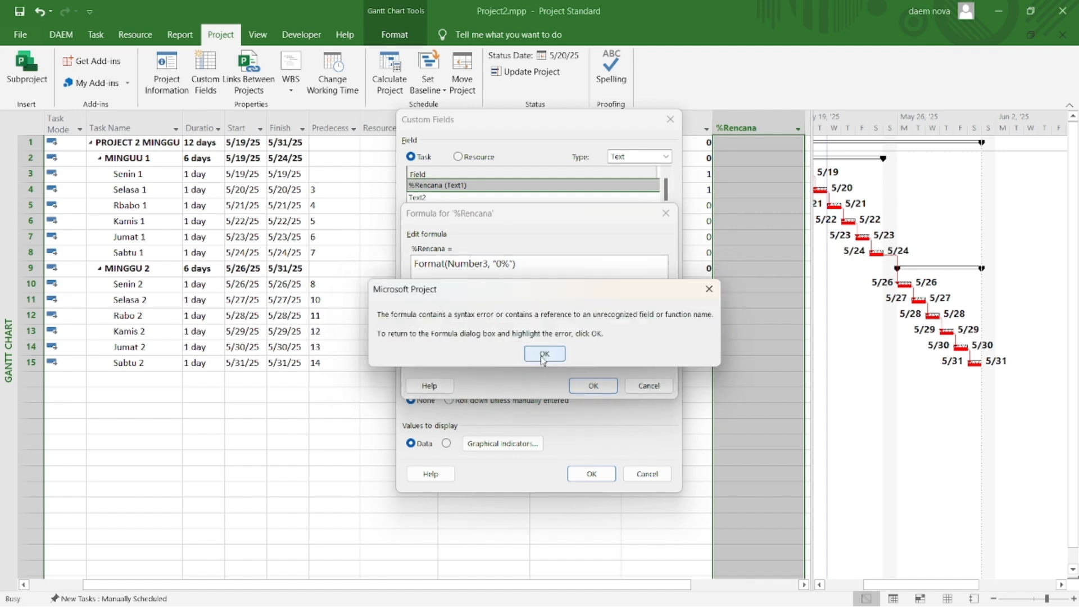
left_click(544, 353)
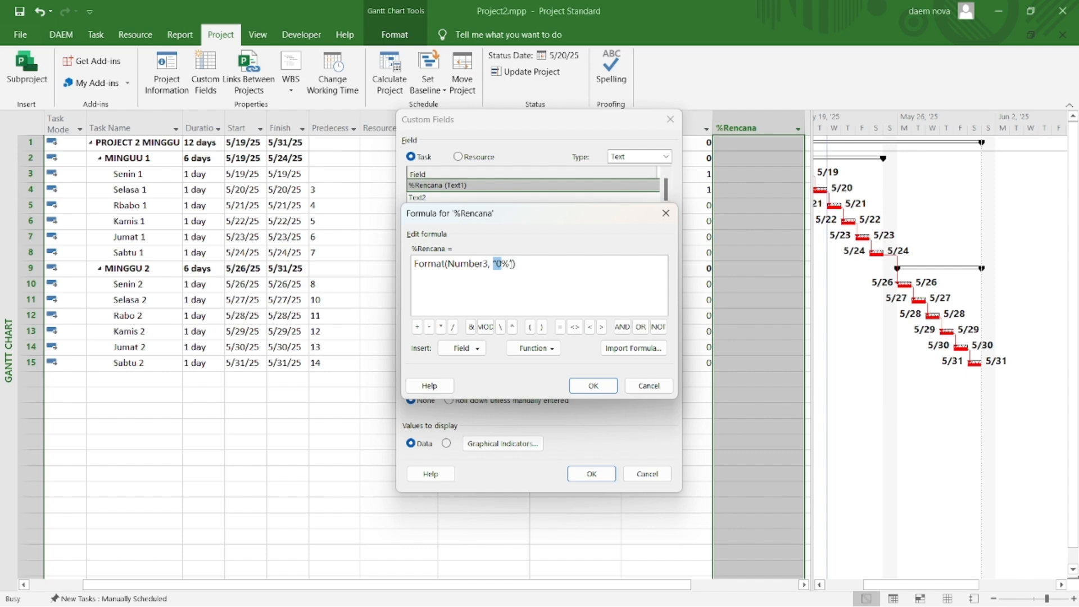
Step: Retype the "0%" format text in the %Rencana formula and use the formula for the task and group summary rows too
left_click_drag(513, 262, 496, 262)
type("\"0%\"")
left_click(594, 386)
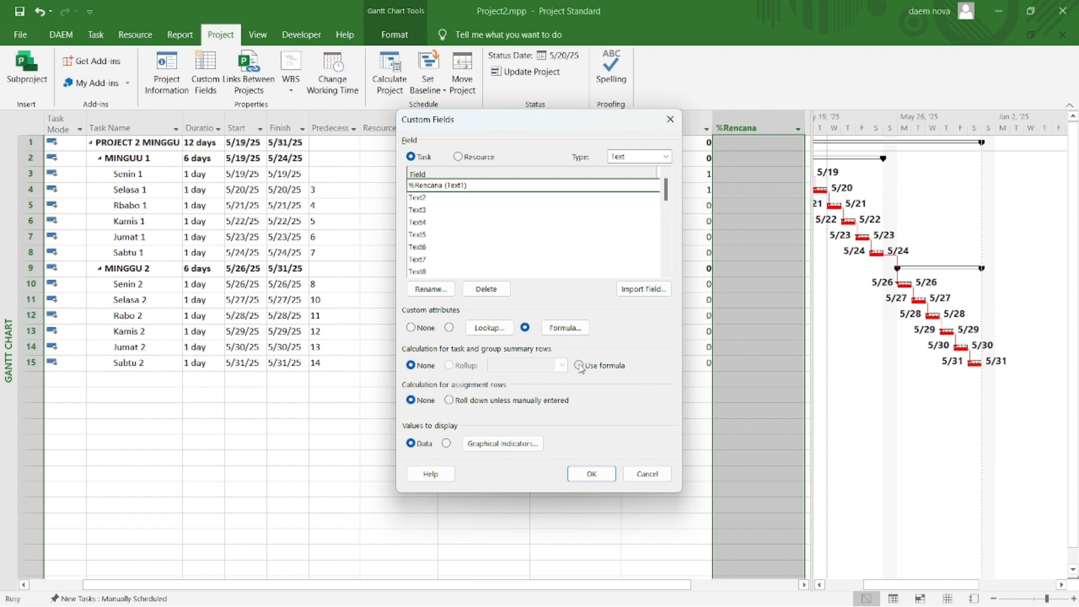
left_click(579, 366)
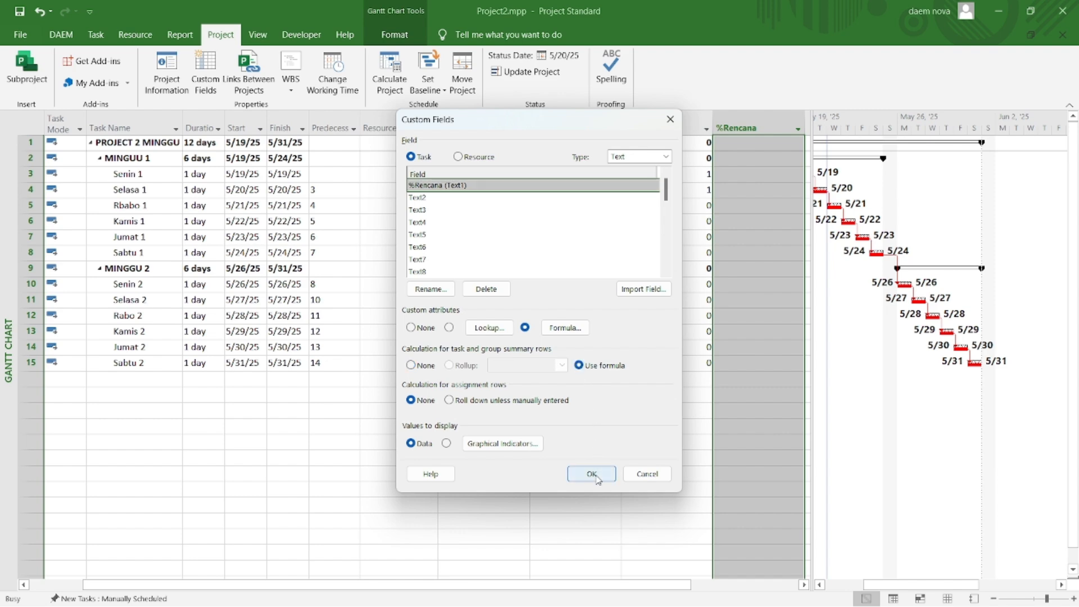
left_click(592, 474)
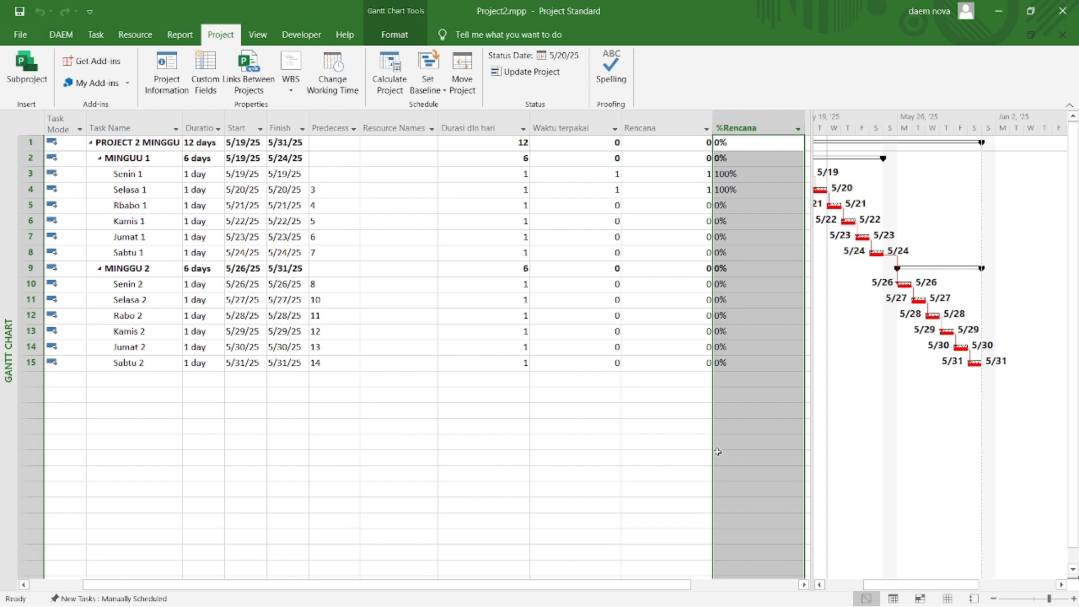
left_click(668, 467)
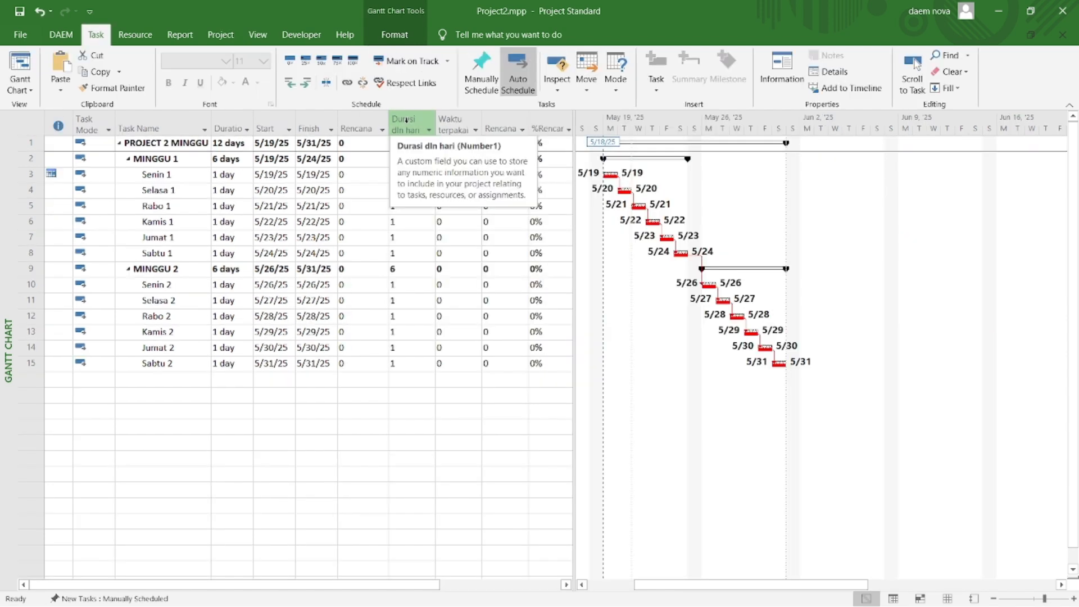
Step: Hide the Durasi dln hari and Waktu terpakai columns together with the Rencana column beside %Rencana
left_click(406, 120)
left_click_drag(406, 121, 493, 118)
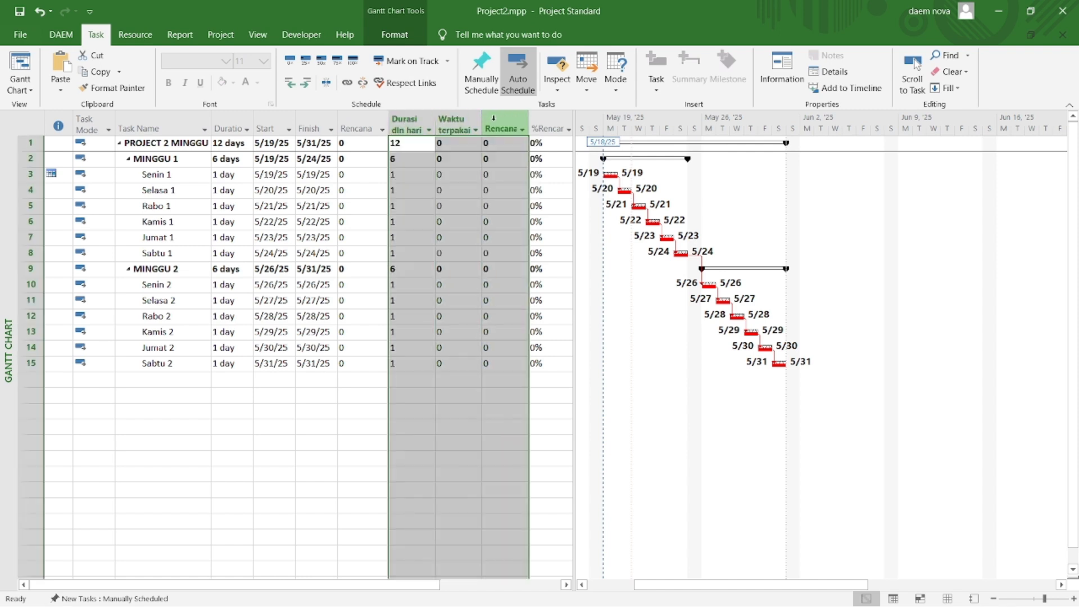
right_click(412, 128)
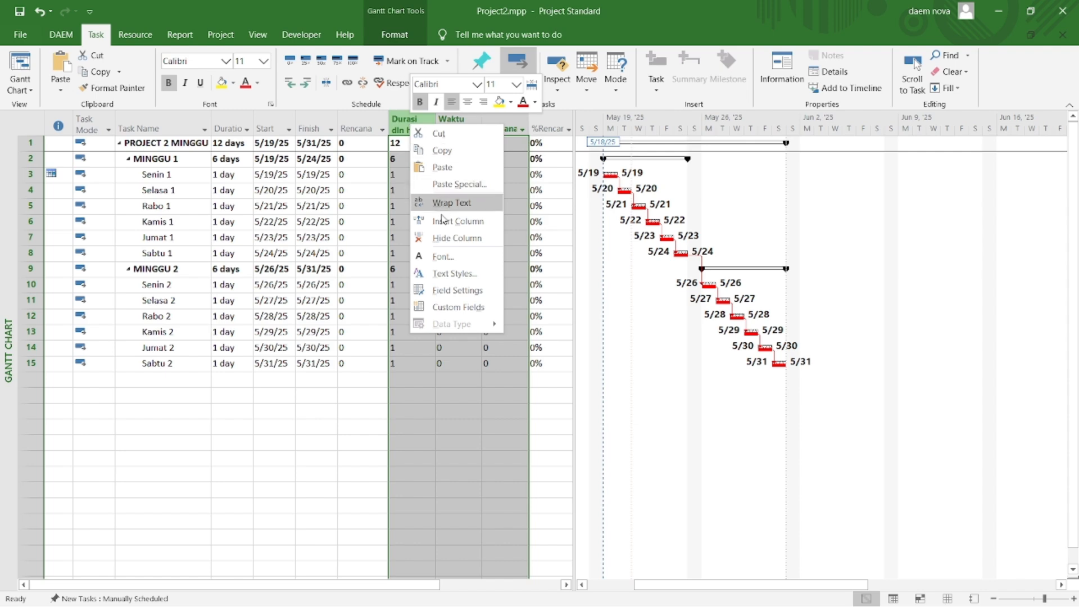
left_click(445, 242)
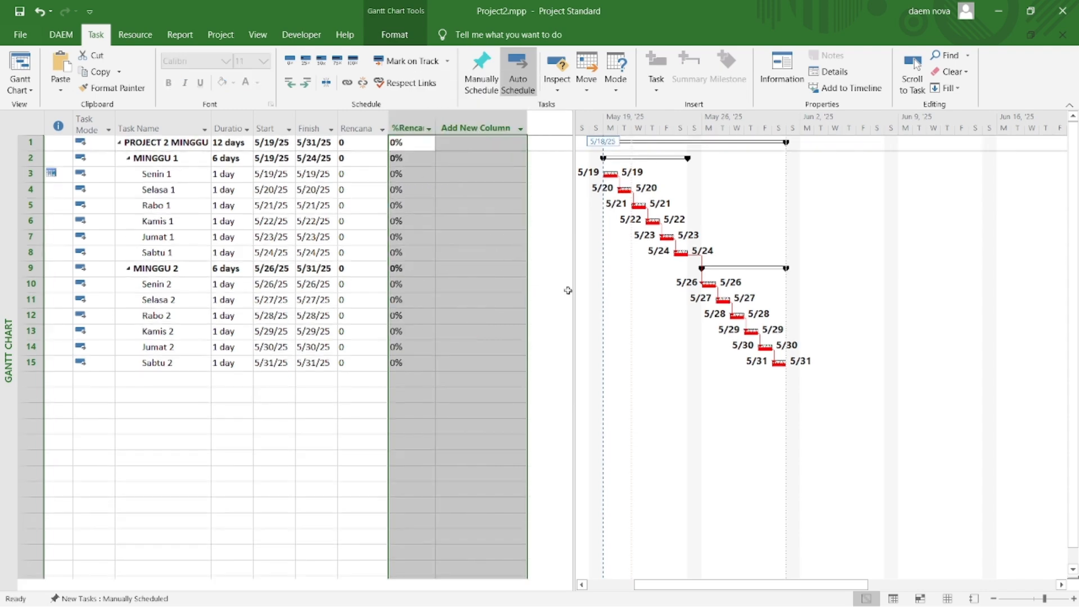
Step: Resize the task table area and add a % Complete column after %Rencana
left_click_drag(567, 290, 443, 236)
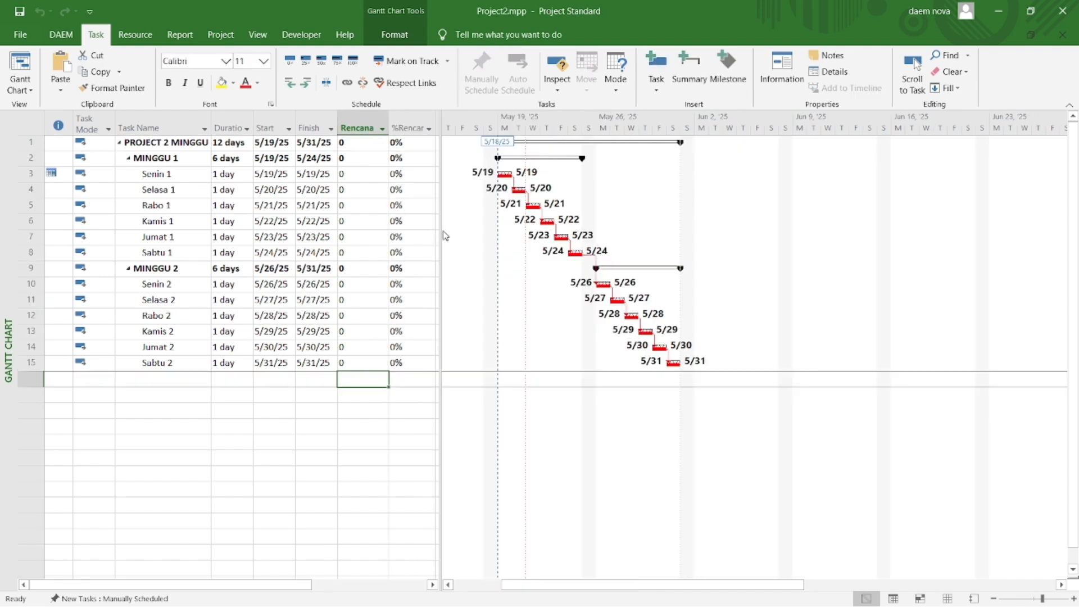
left_click_drag(438, 227, 504, 227)
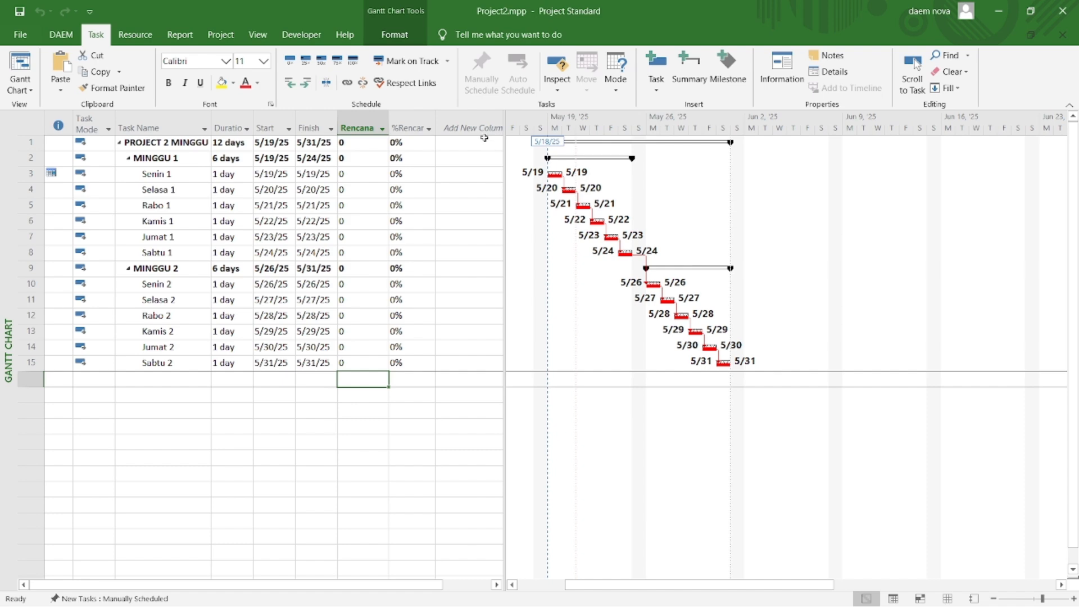
left_click(482, 131)
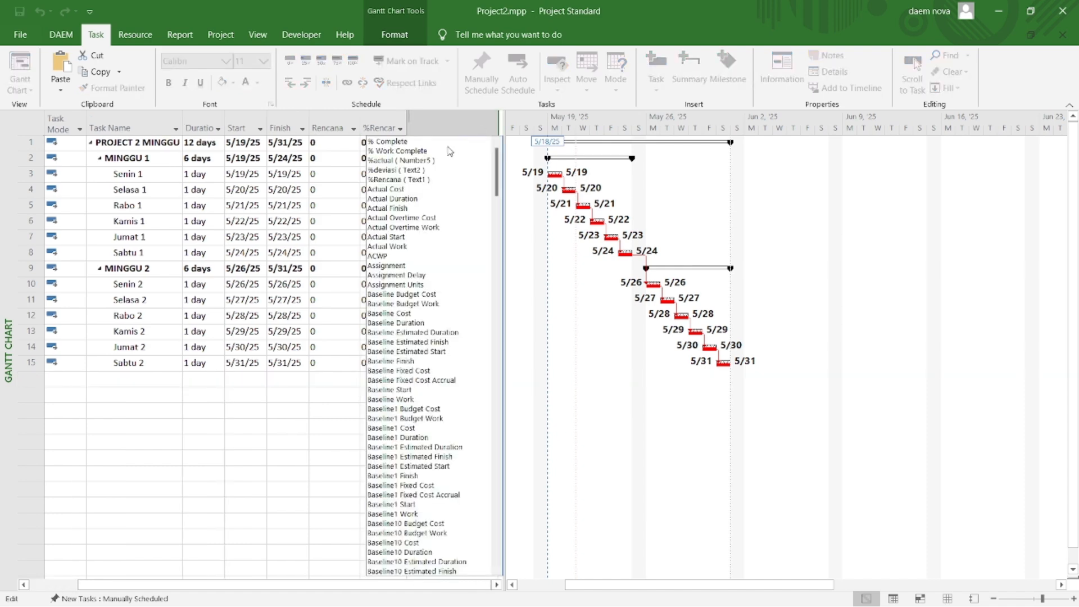
left_click(405, 144)
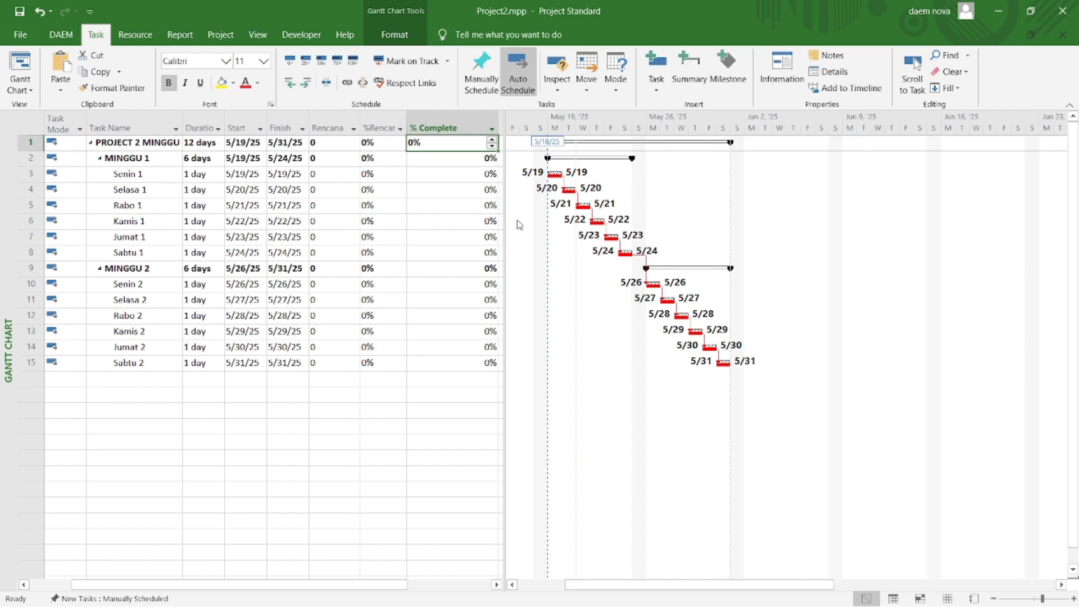
Step: Set the project status date to 5/25/2025
left_click(219, 34)
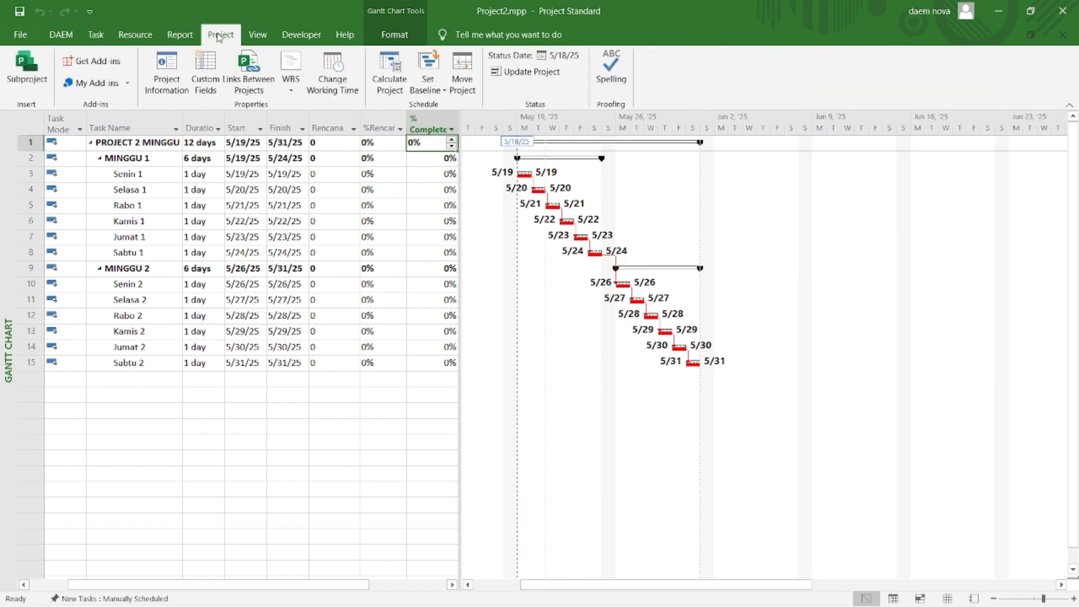
left_click(555, 56)
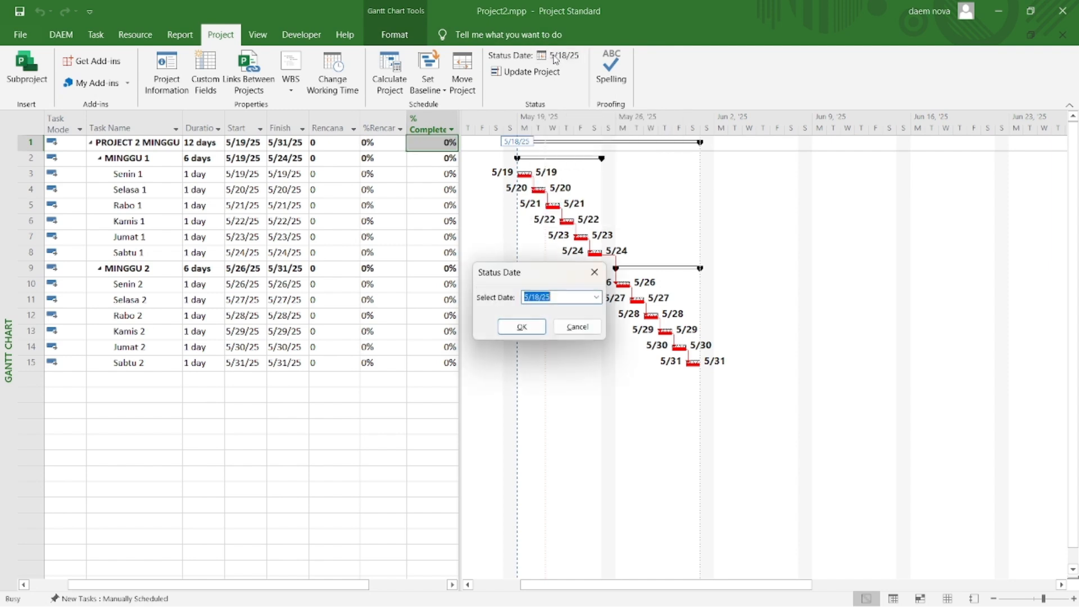
left_click(596, 298)
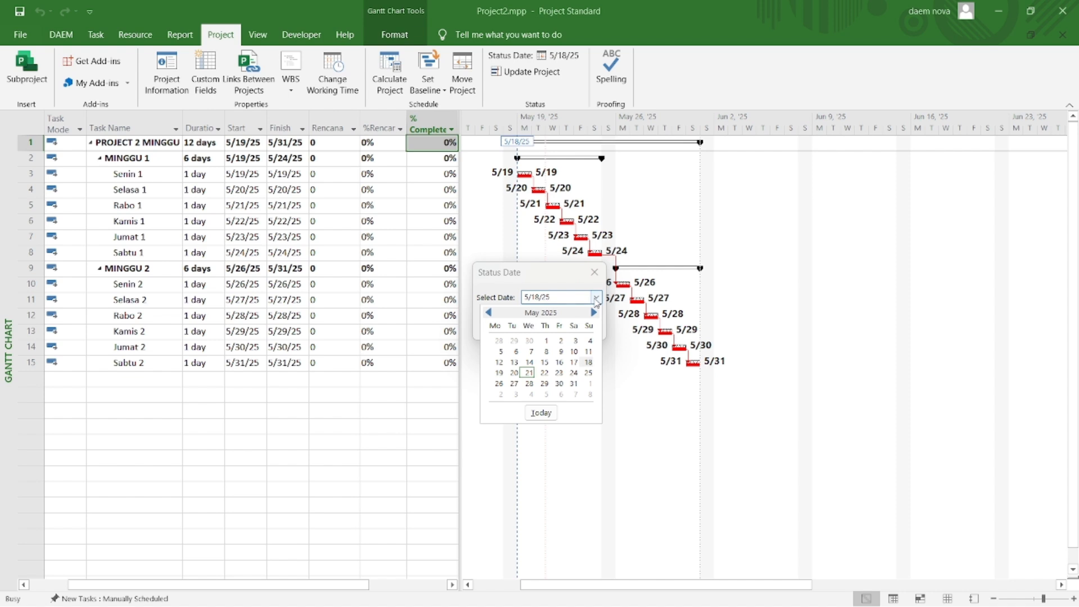
left_click(588, 373)
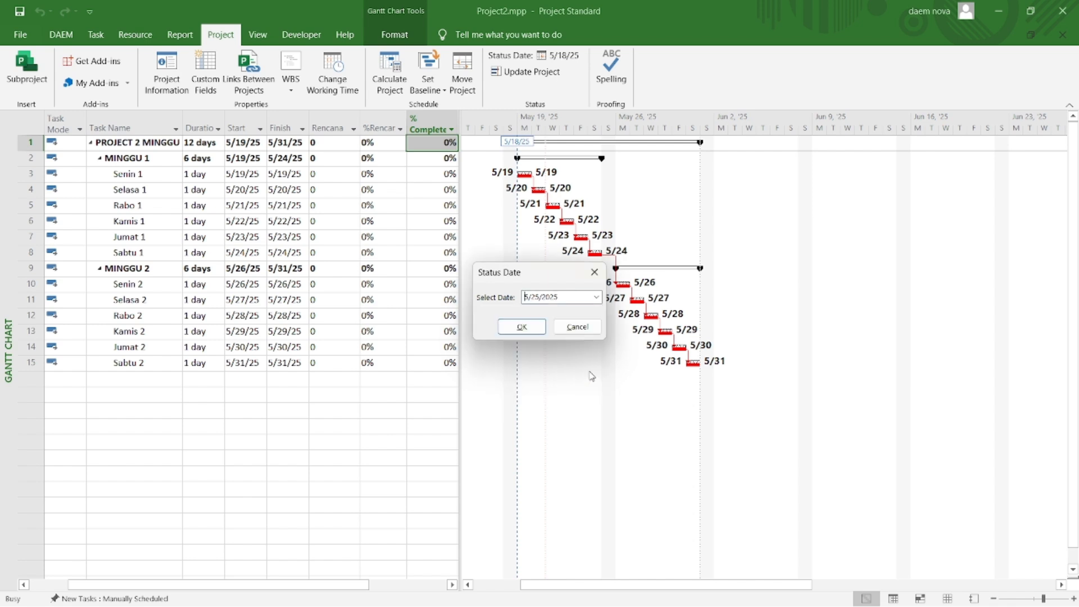
left_click(523, 328)
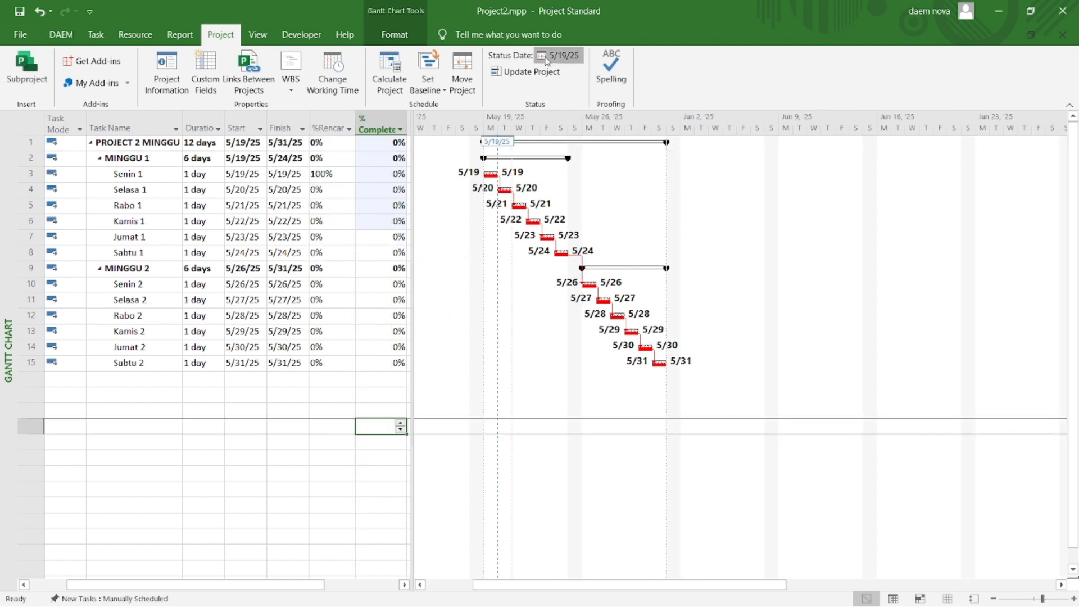
Step: Change the project status date to 5/22/2025
left_click(545, 56)
left_click(596, 297)
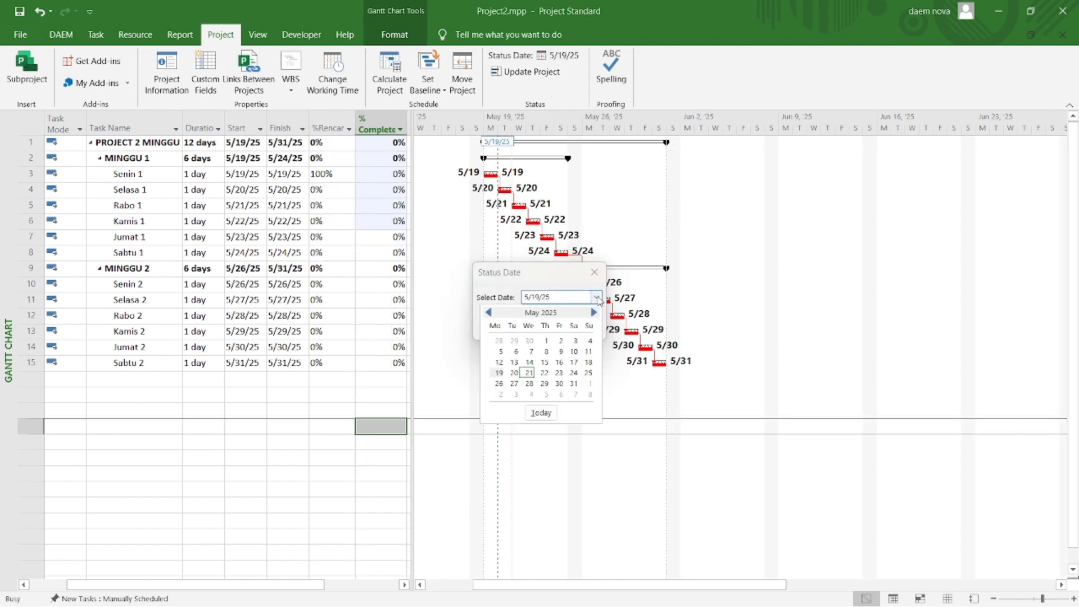
left_click(545, 373)
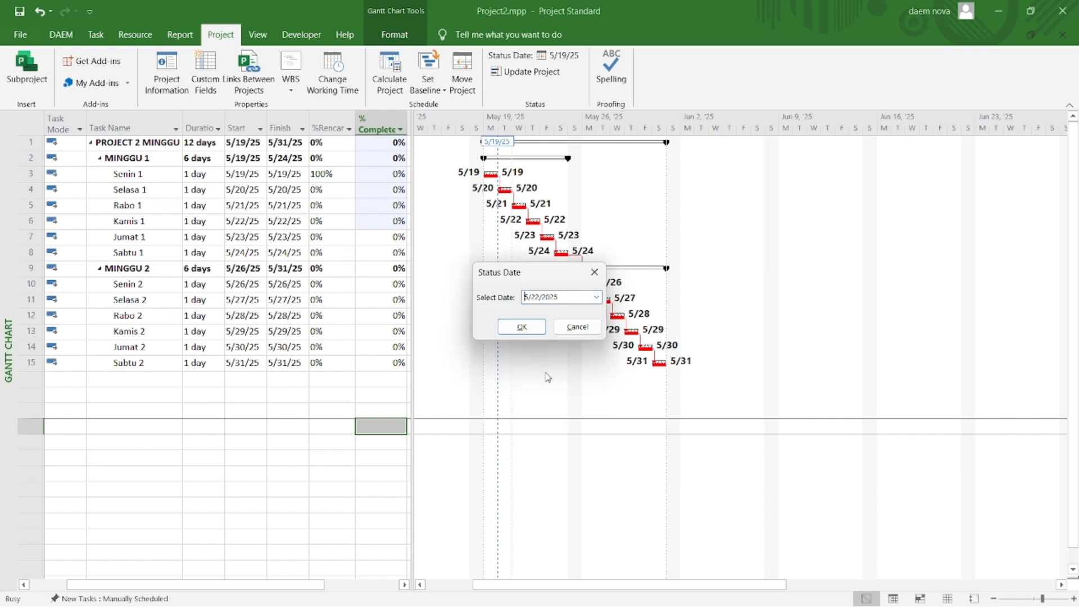
left_click(522, 328)
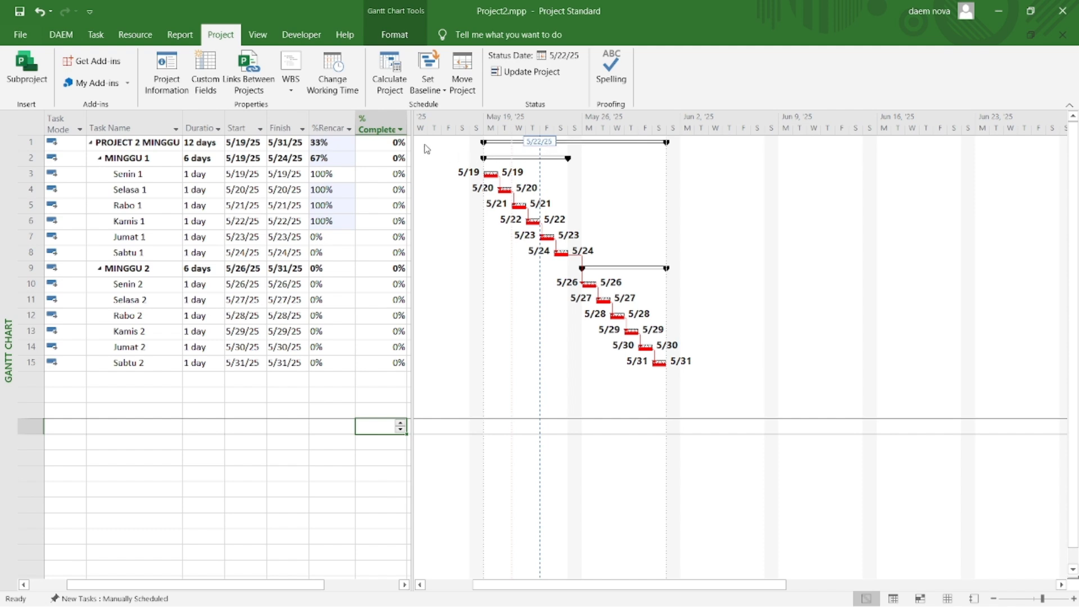
Step: Mark the tasks Senin 1 through Kamis 1 as on track
left_click(99, 34)
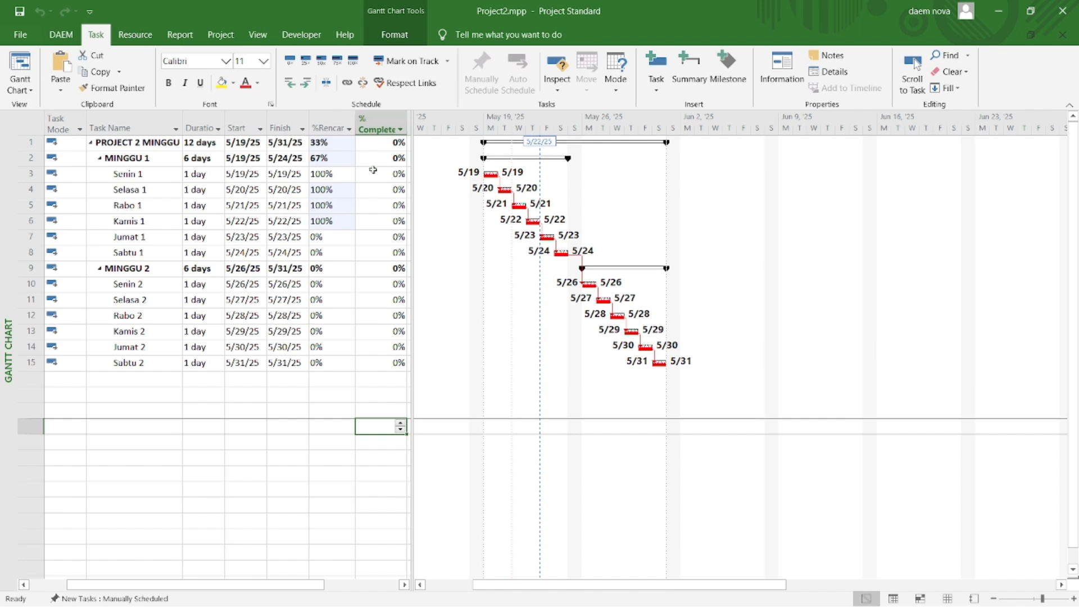
left_click_drag(373, 171, 380, 221)
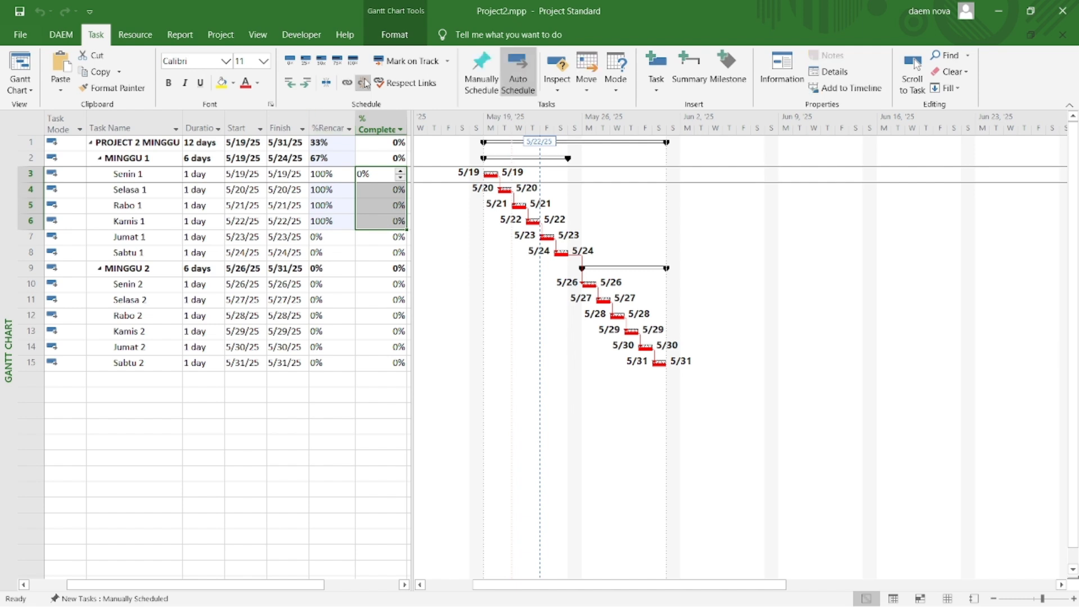
left_click(395, 63)
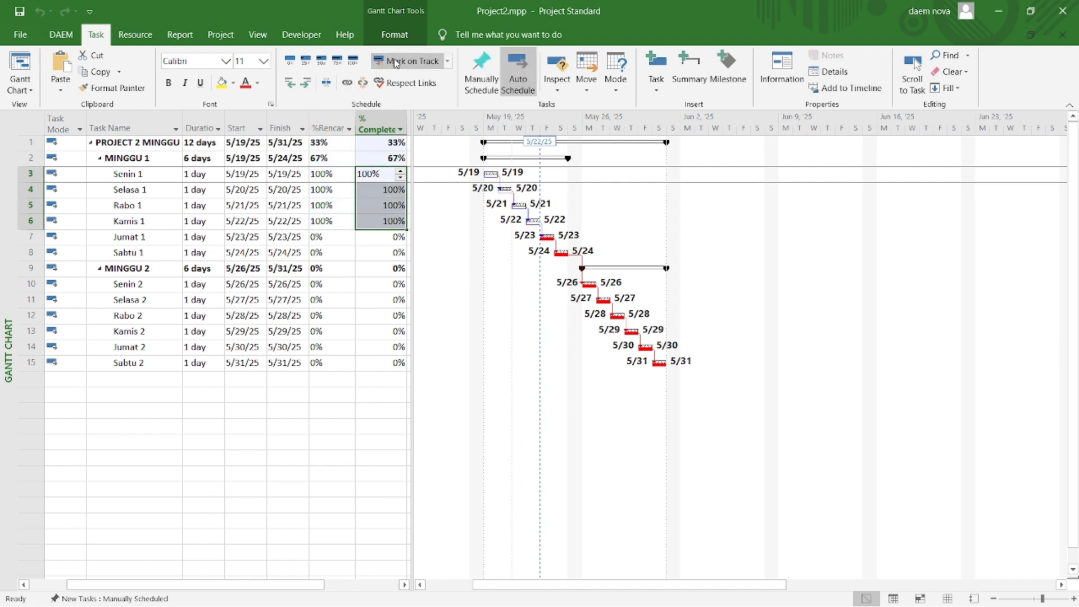
Step: Try updating Jumat 1 with an actual start of 5/22/2025 and 50% complete, and undo that update
left_click(389, 239)
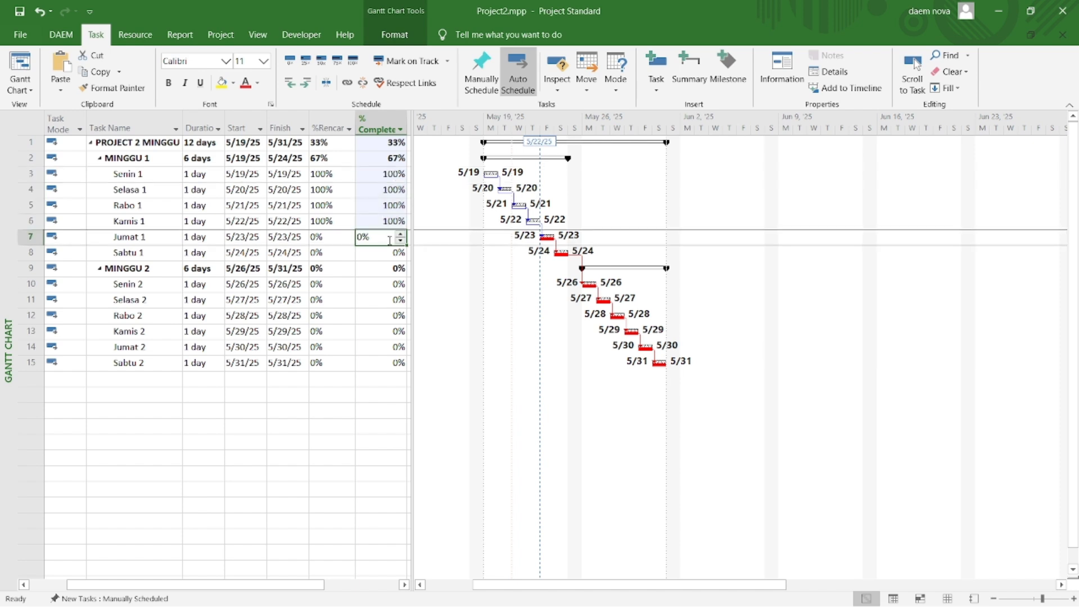
left_click(447, 61)
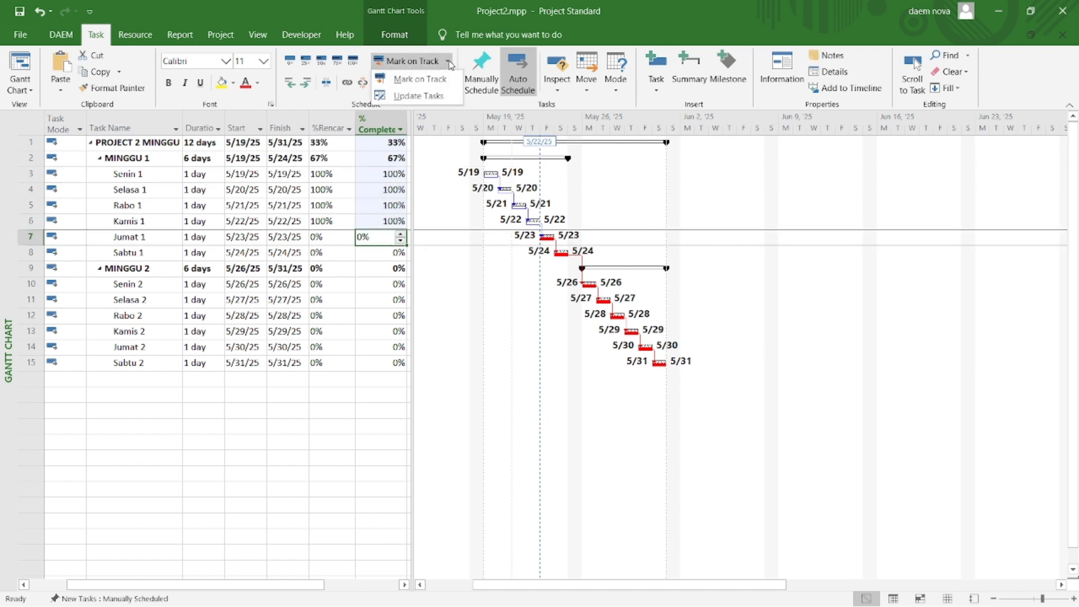
left_click(421, 96)
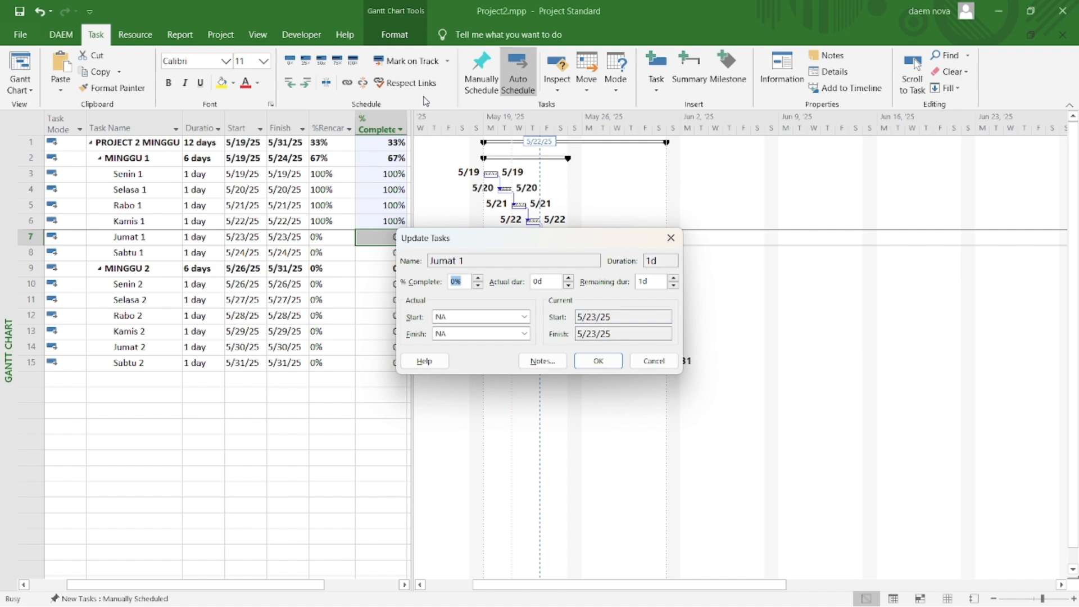
left_click(524, 317)
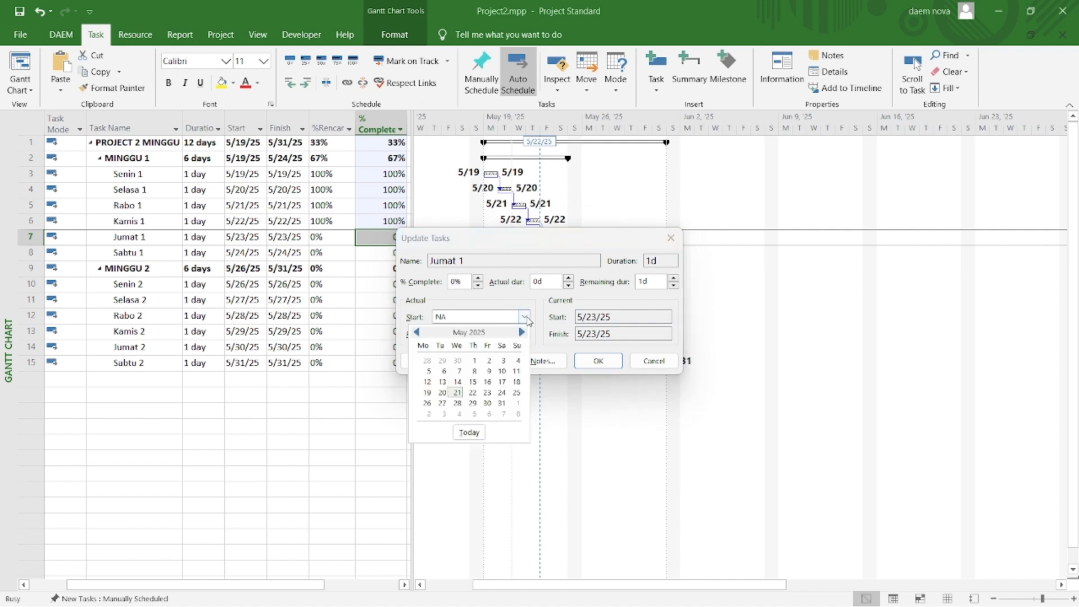
left_click(473, 395)
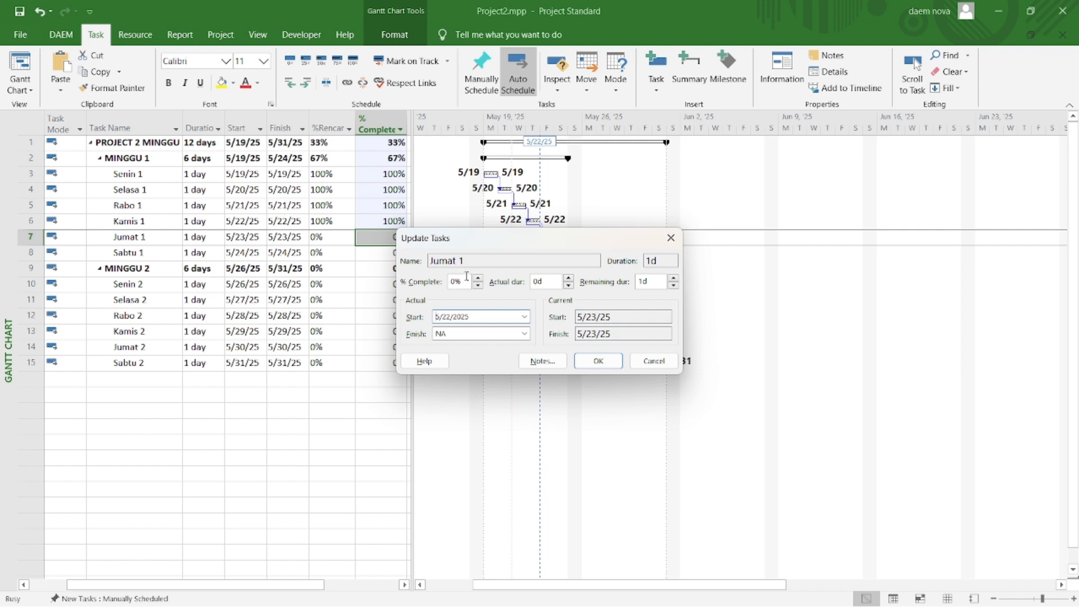
left_click_drag(466, 277, 444, 284)
type("5")
left_click(597, 361)
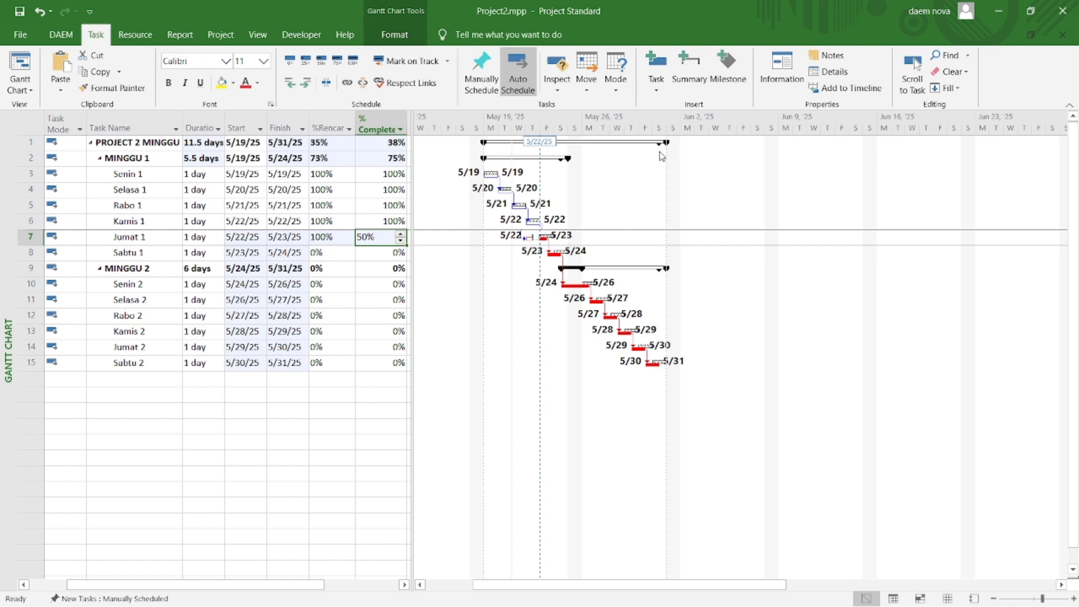
key("ctrl+z")
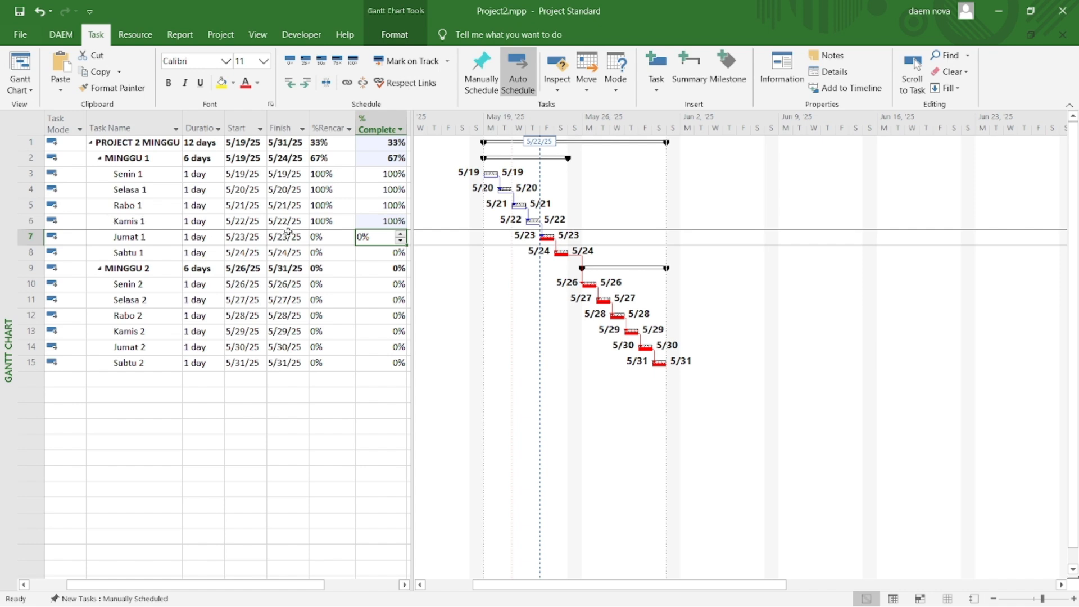
Step: Set the % Complete of Kamis 1 to 50%
left_click(378, 220)
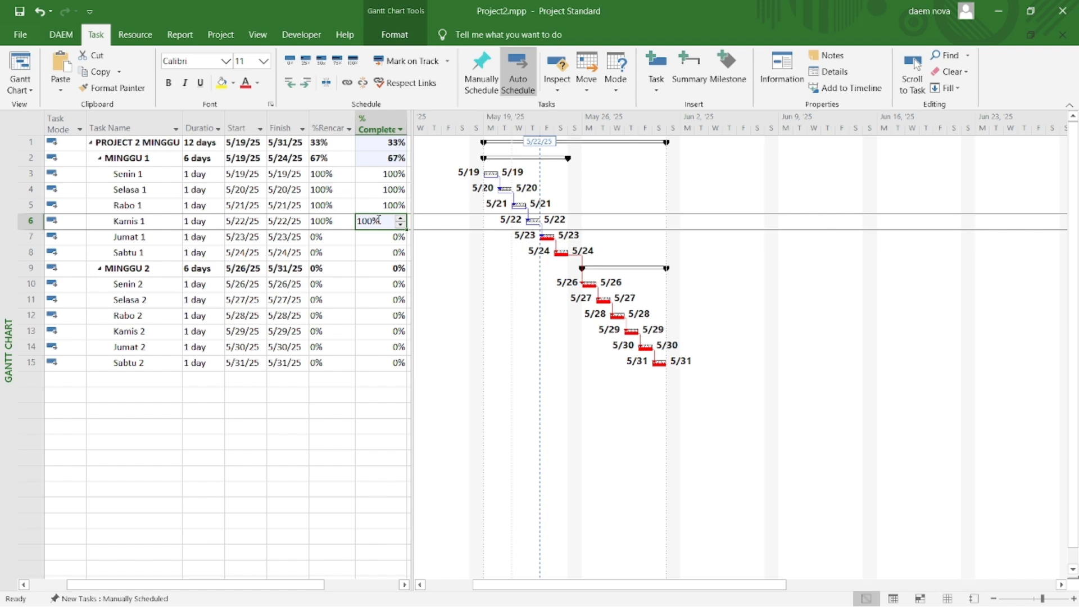
type("50")
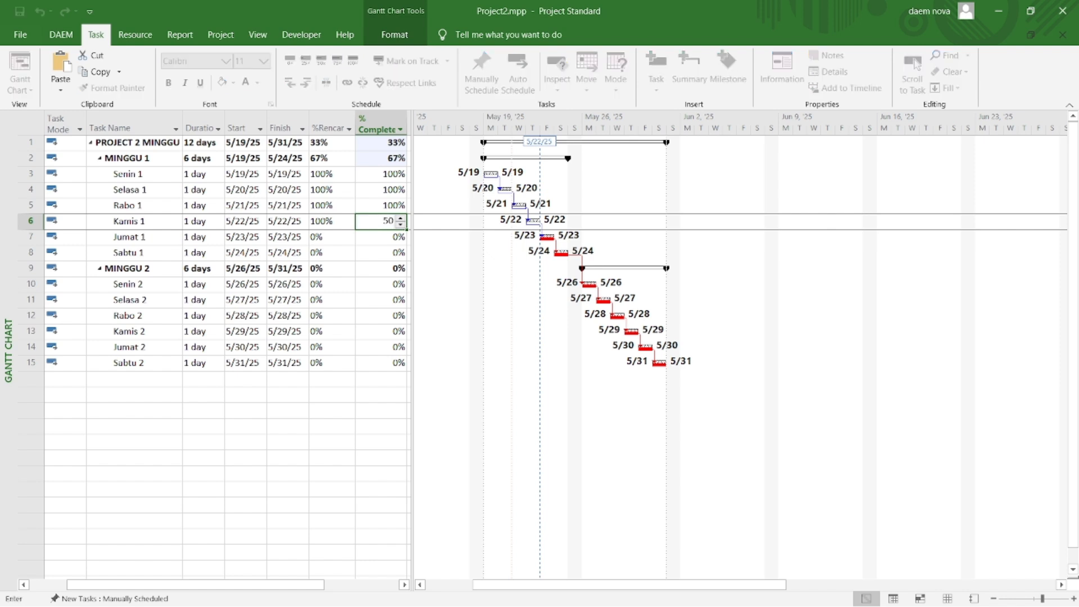
key("Return")
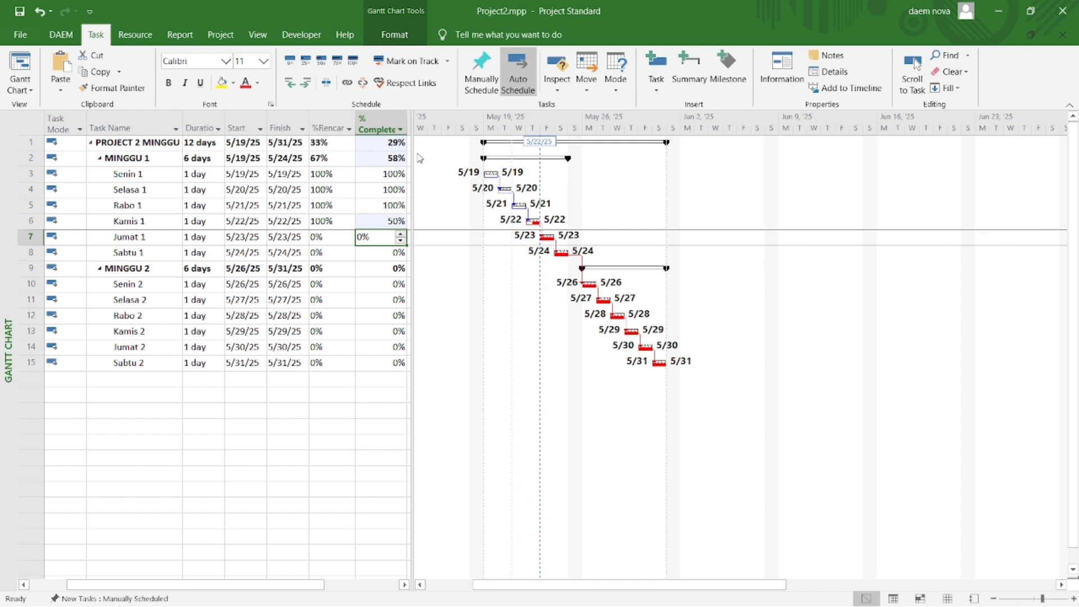
Step: Update Kamis 1 with an actual duration of 1 day and a remaining duration of 1 day
left_click(448, 61)
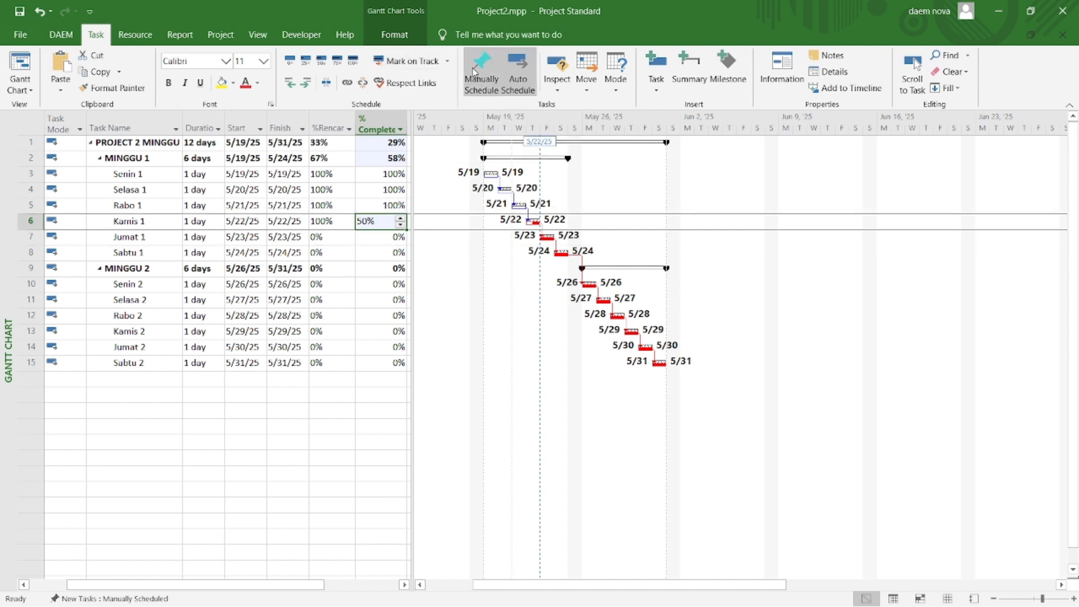
left_click(451, 57)
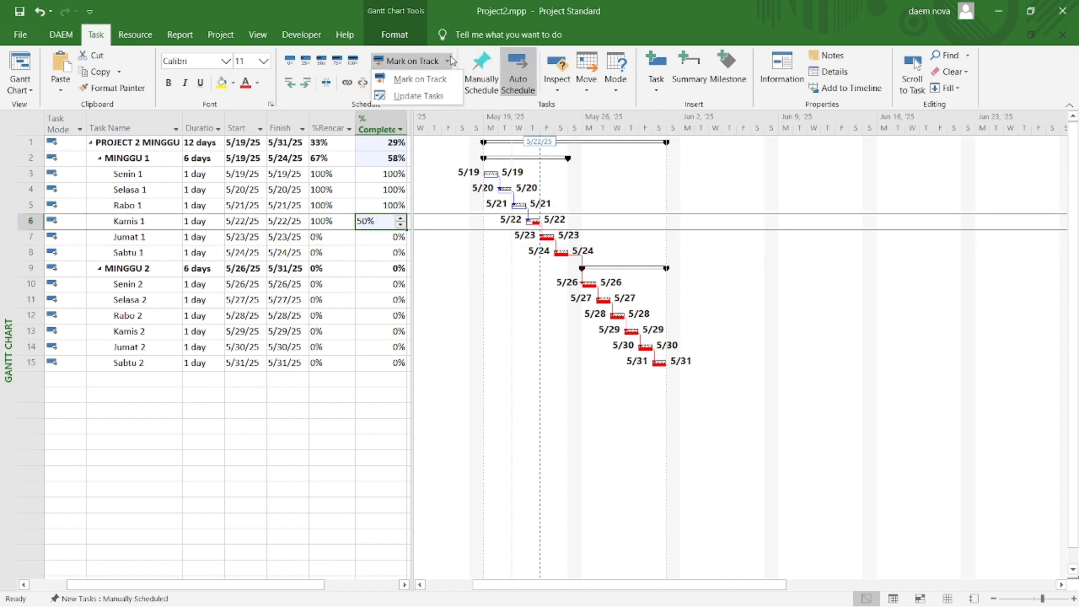
left_click(449, 100)
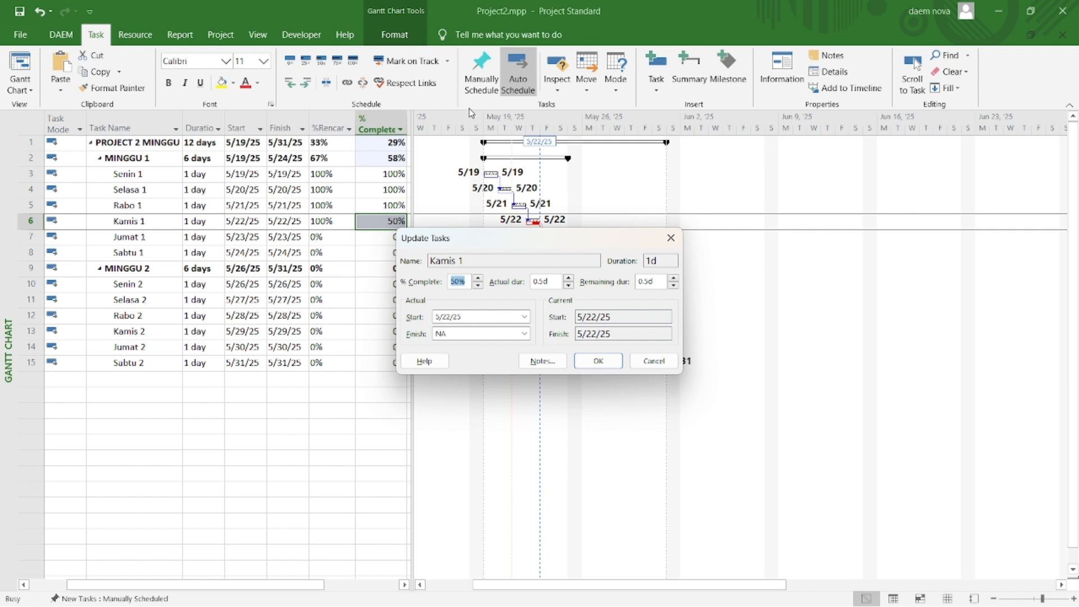
left_click(569, 279)
left_click(673, 279)
left_click(607, 363)
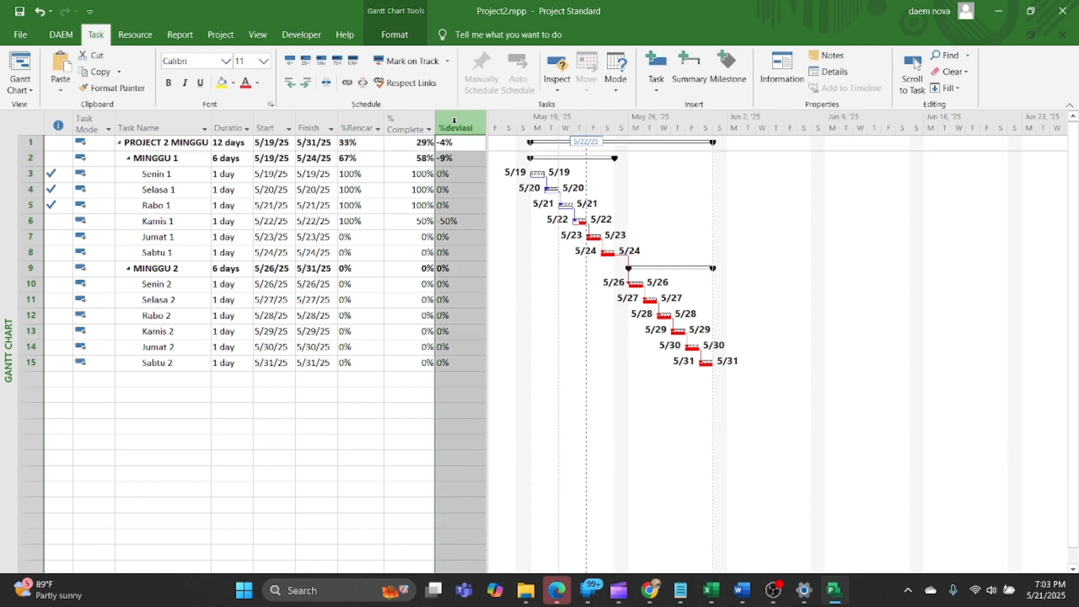
Step: Remove the Durasi dln hari, Waktu terpakai and Rencana columns from the task table
left_click(454, 122)
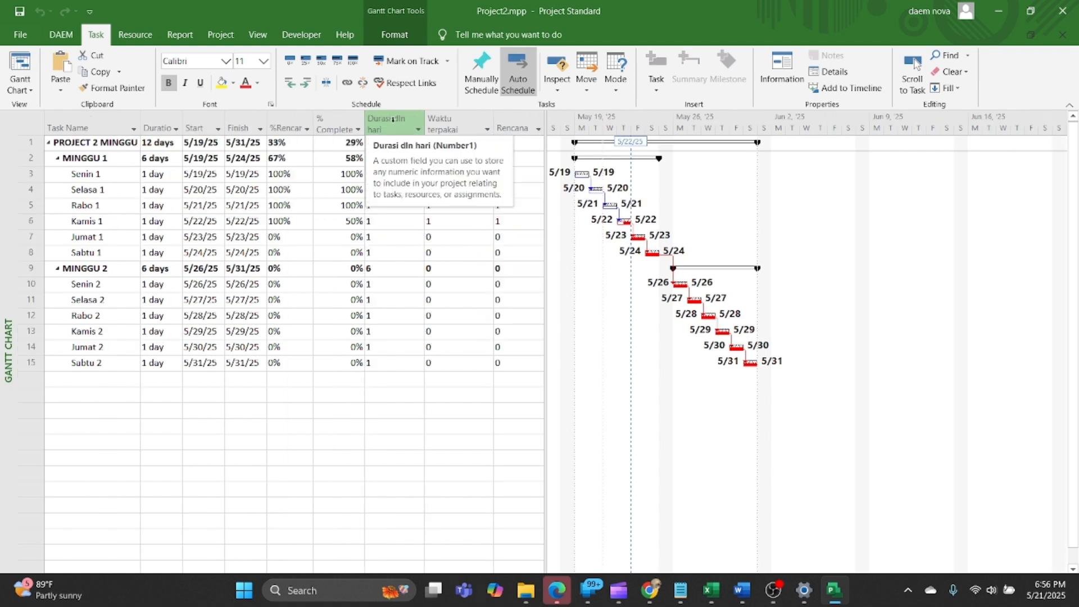
left_click(513, 118)
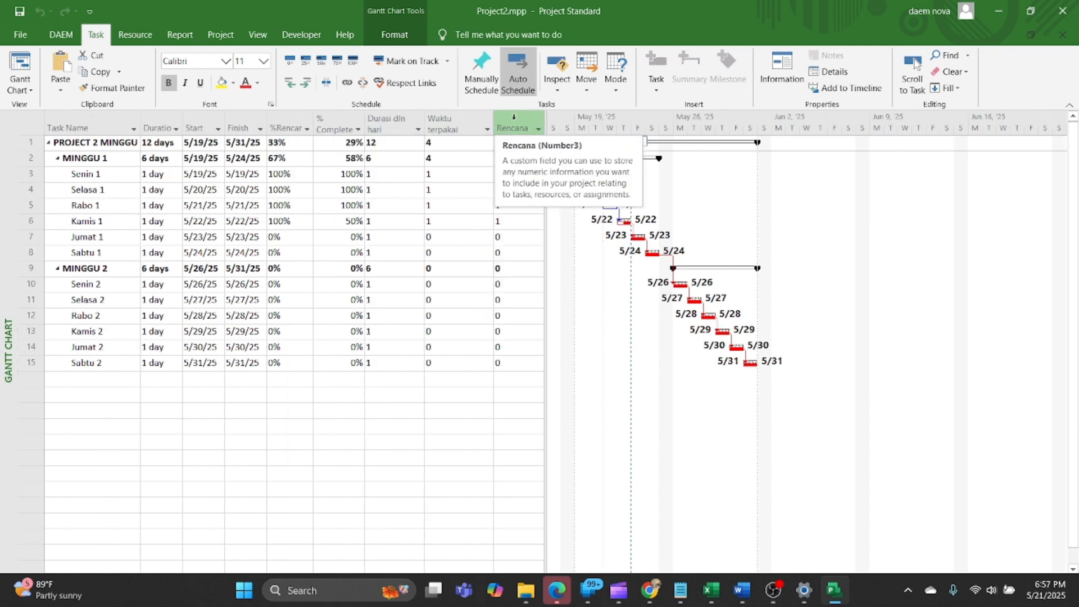
left_click(385, 118)
left_click_drag(386, 116, 505, 113)
key("Delete")
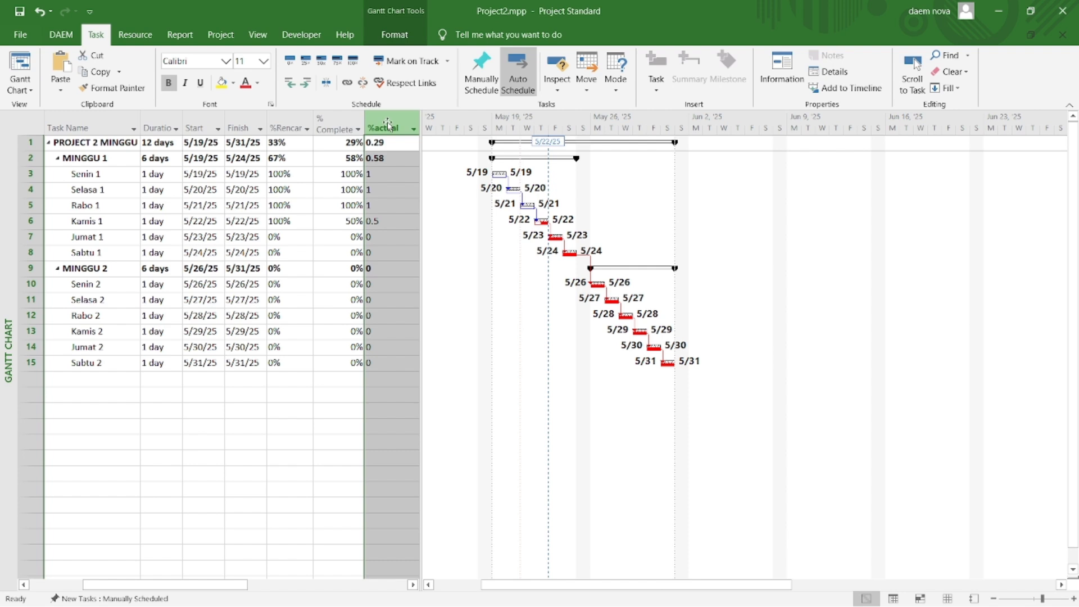
Step: Examine the formula of the %actual custom field and the number fields available for it
right_click(388, 124)
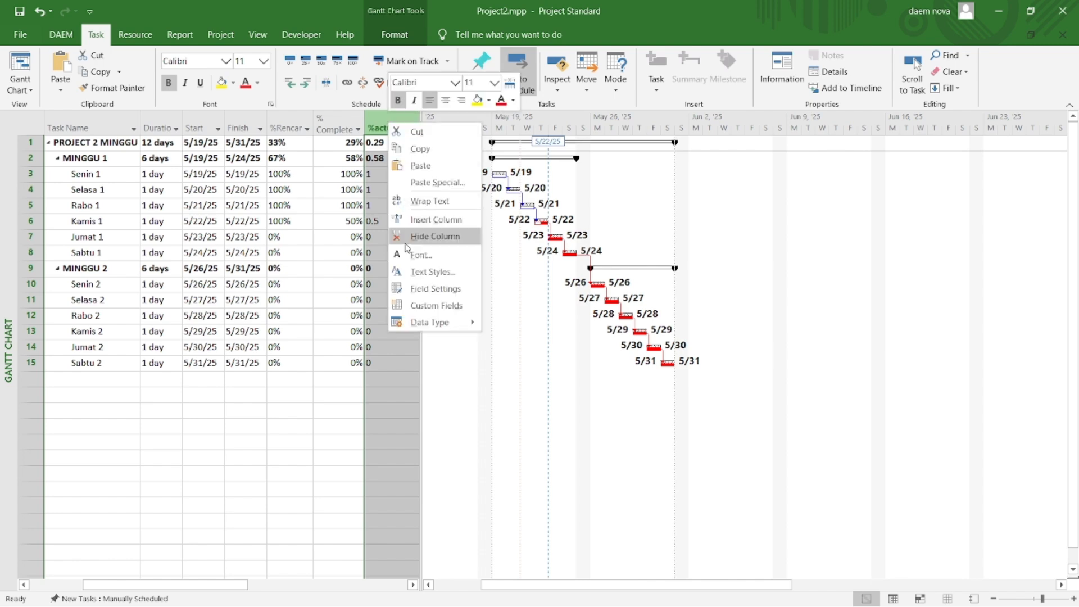
left_click(413, 307)
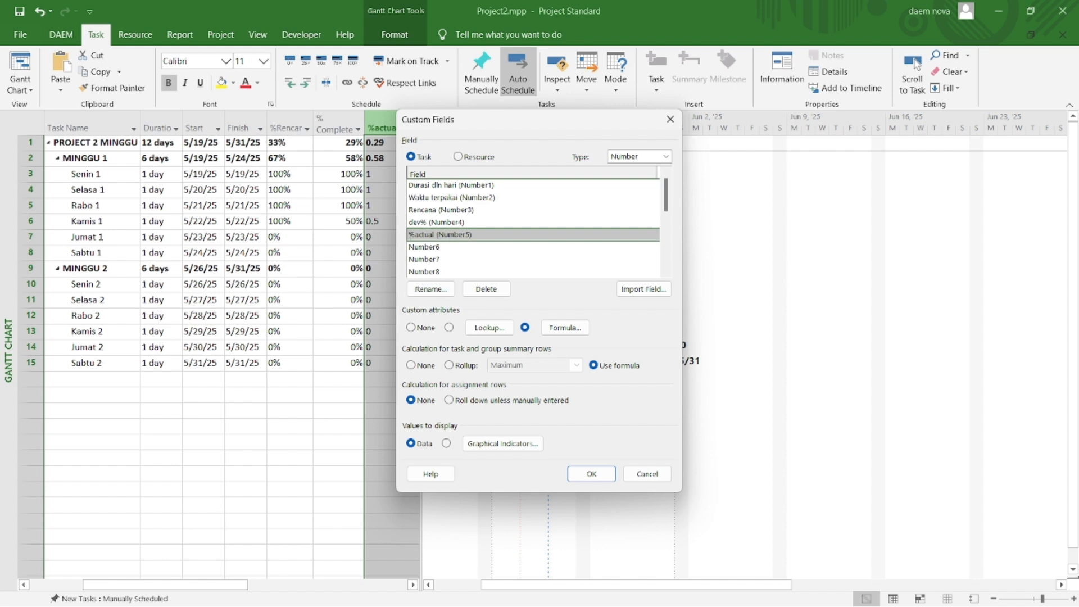
left_click(572, 330)
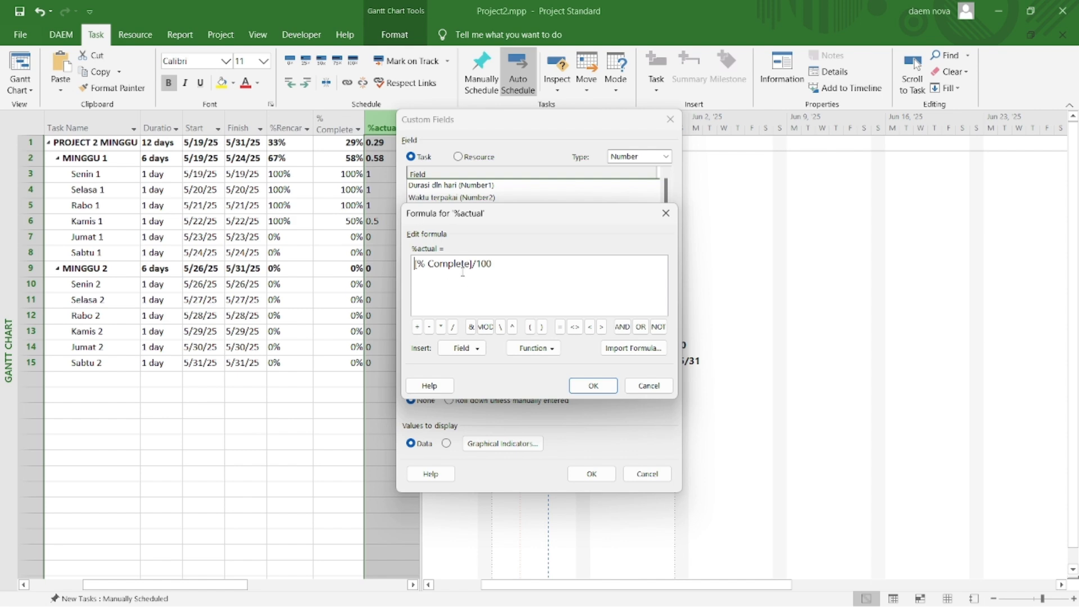
left_click(464, 348)
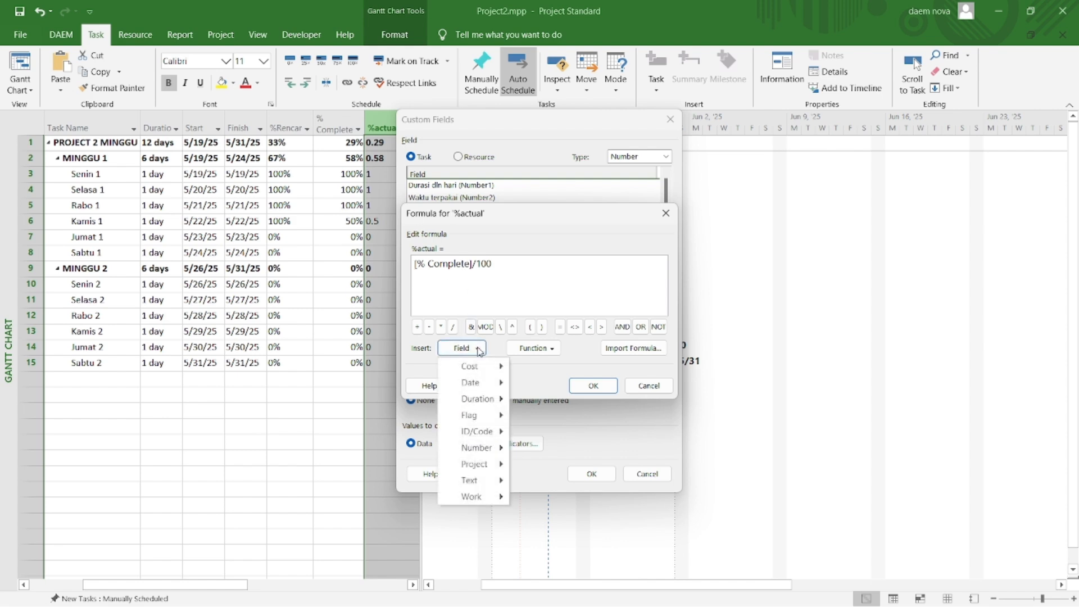
mouse_move(492, 449)
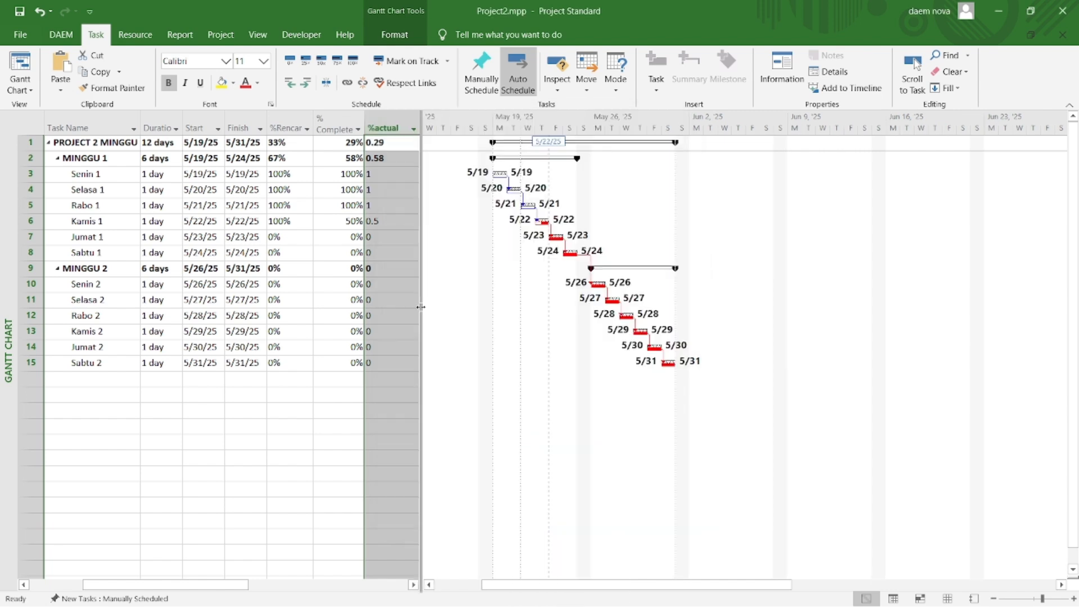
Step: Widen the task table to show the dev% column, and examine its formula and the available custom number fields
left_click_drag(422, 307, 473, 301)
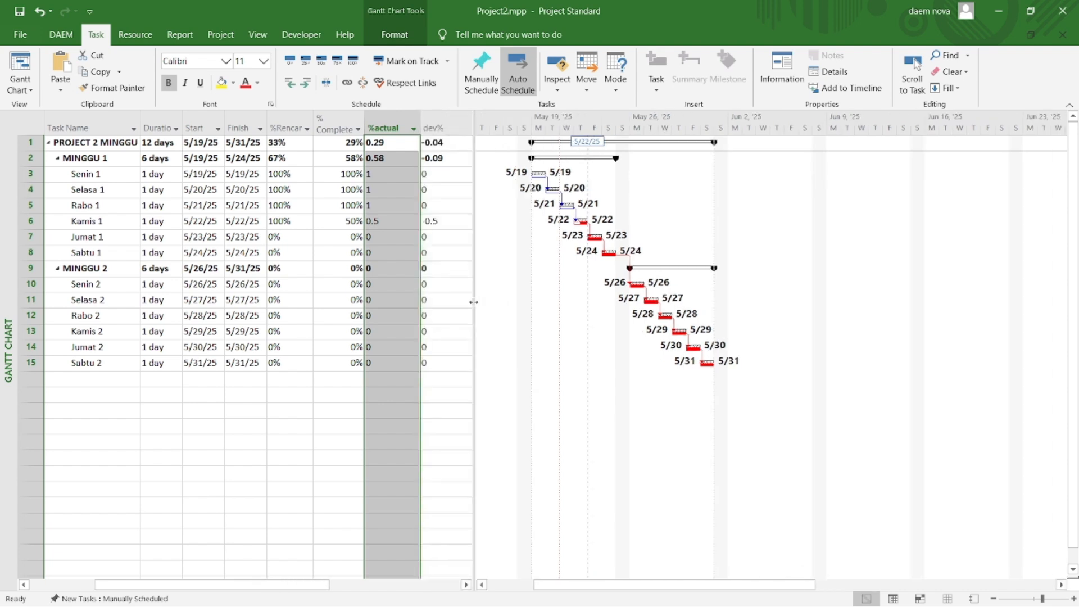
left_click(442, 124)
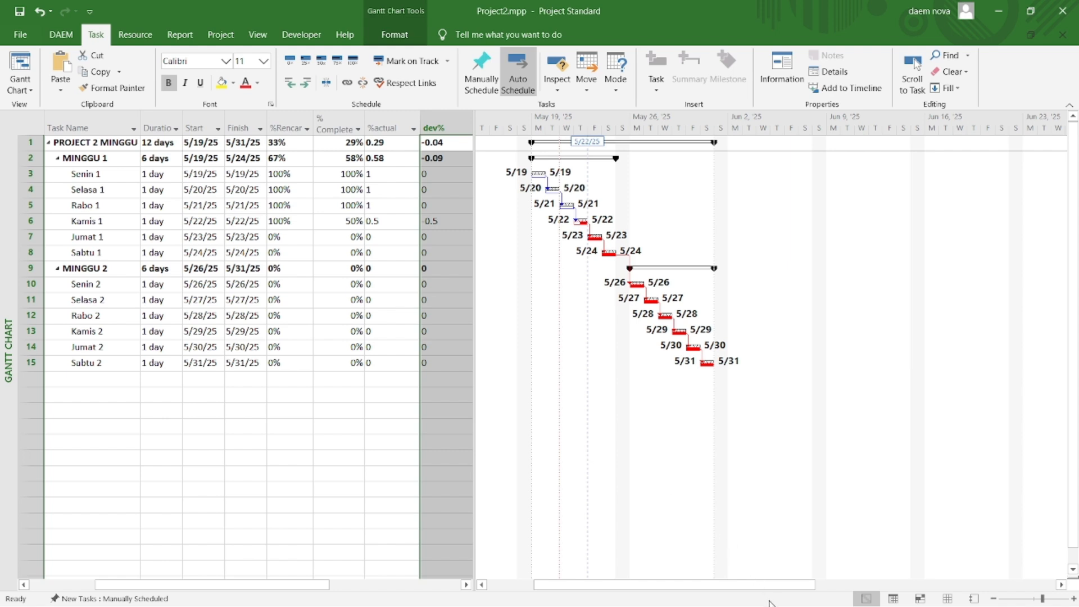
right_click(441, 127)
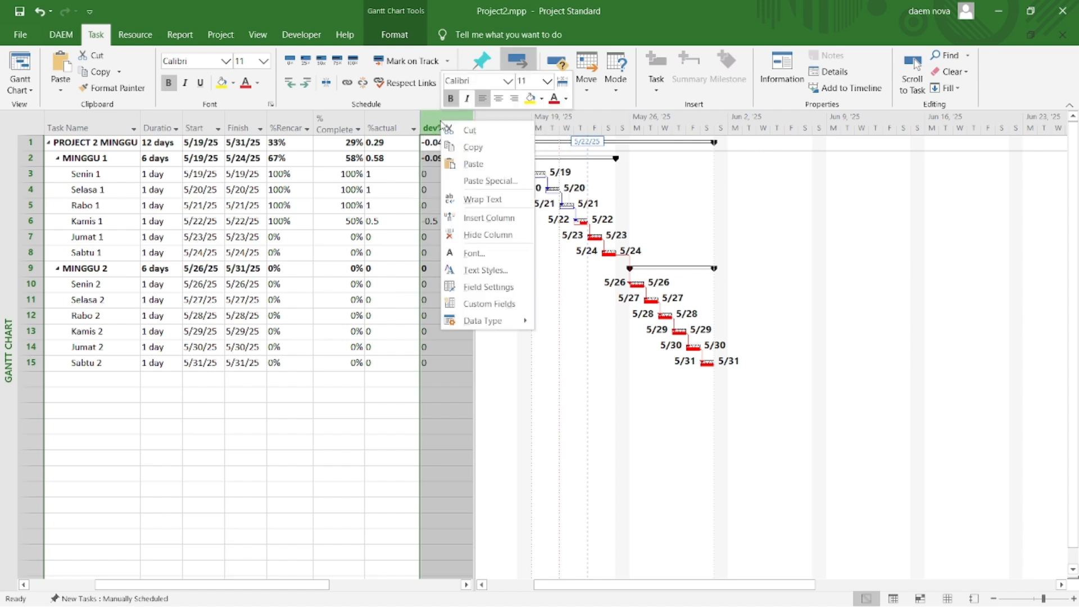
left_click(468, 302)
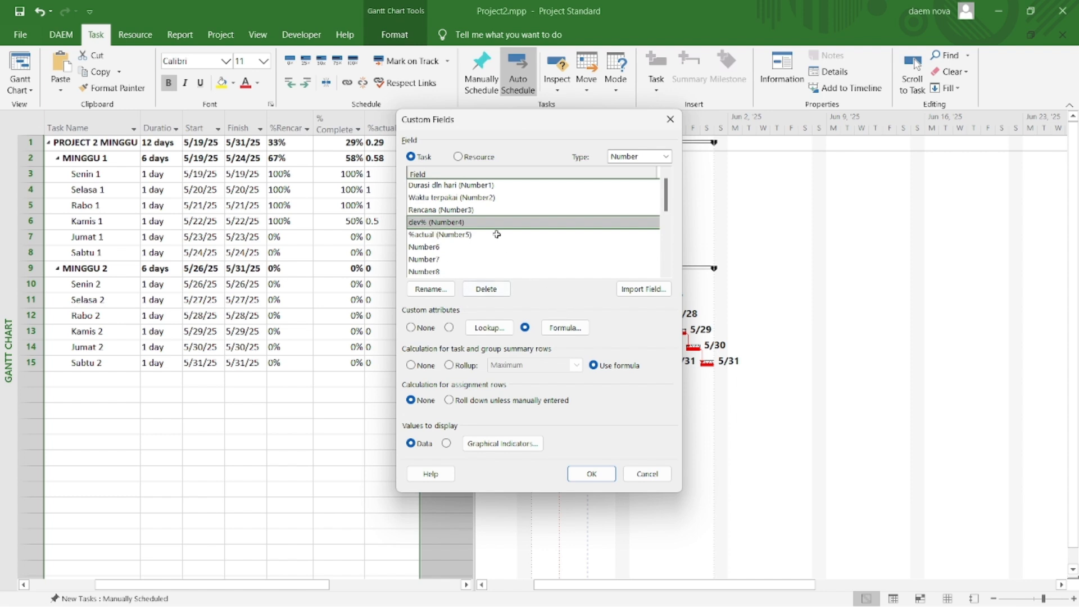
left_click(565, 327)
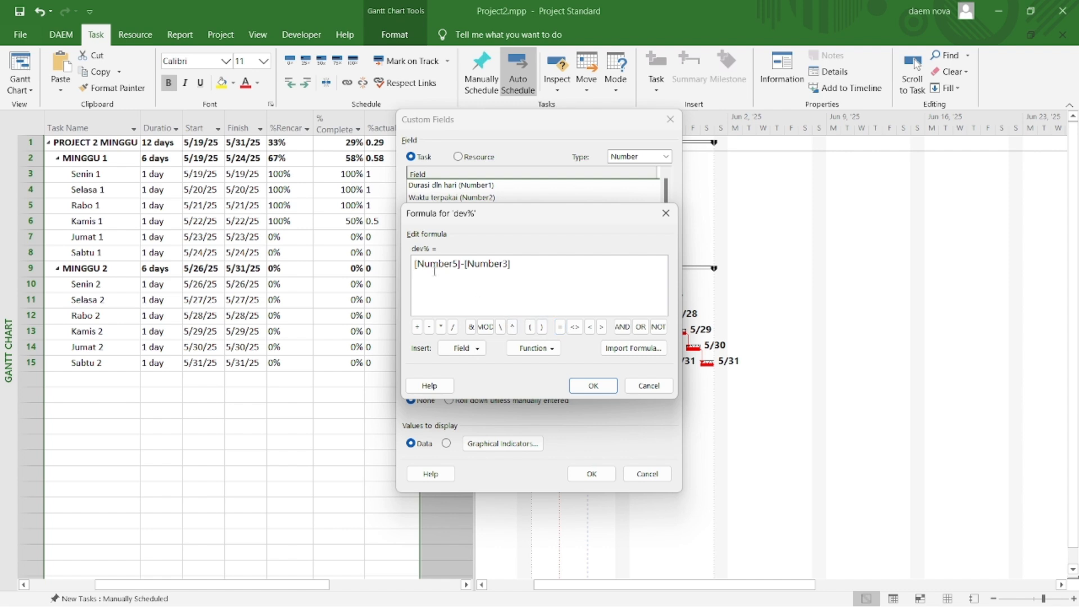
left_click(477, 348)
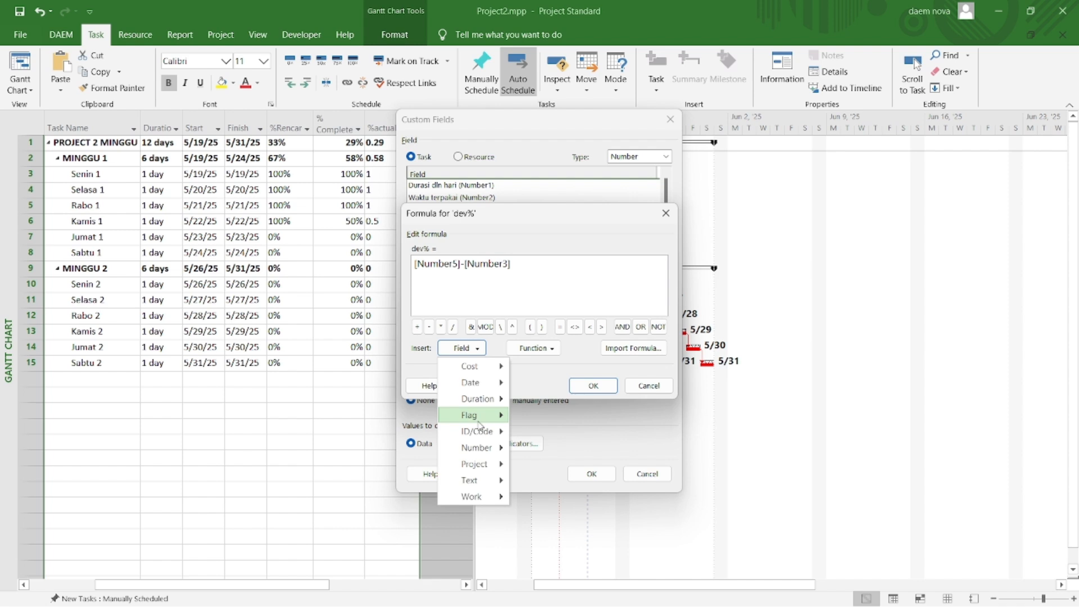
mouse_move(479, 452)
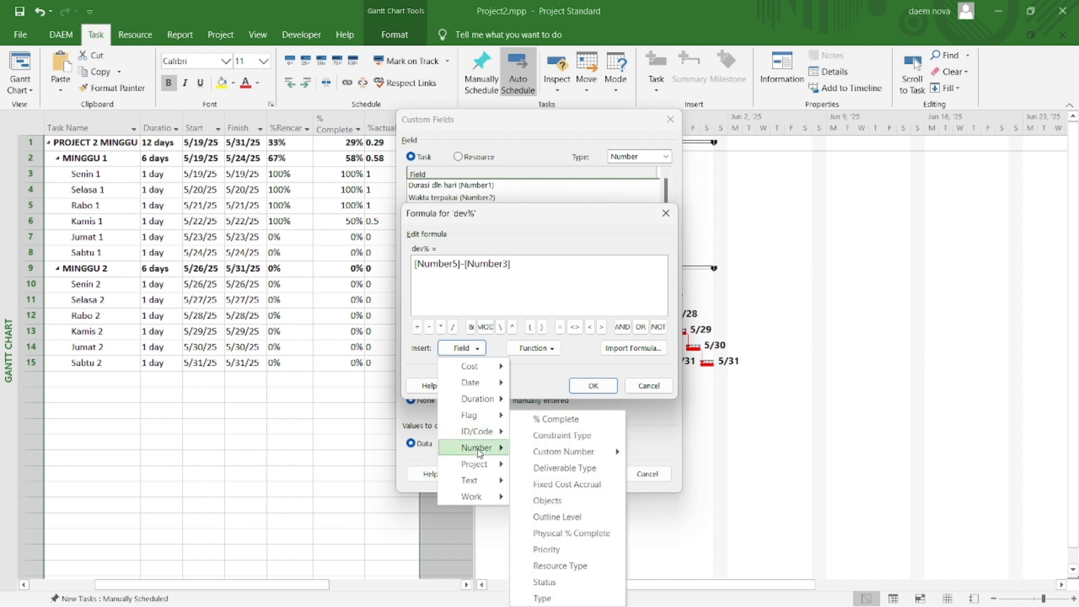
mouse_move(560, 456)
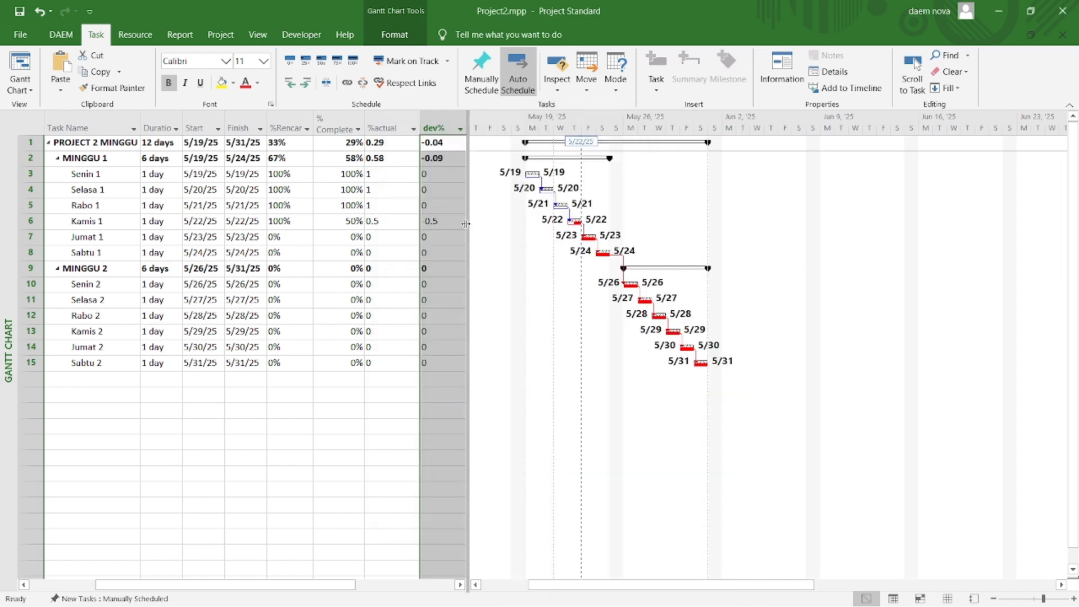
Step: Widen the task table to show the %deviasi column, and check its formula and summary-row calculation
left_click_drag(465, 223, 514, 222)
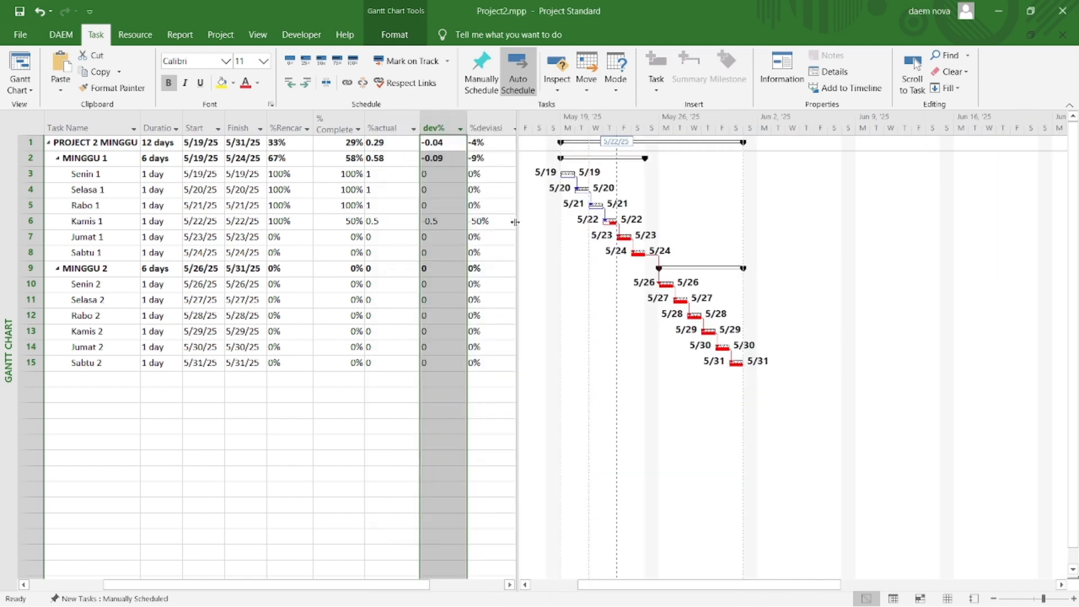
left_click(484, 115)
left_click(484, 128)
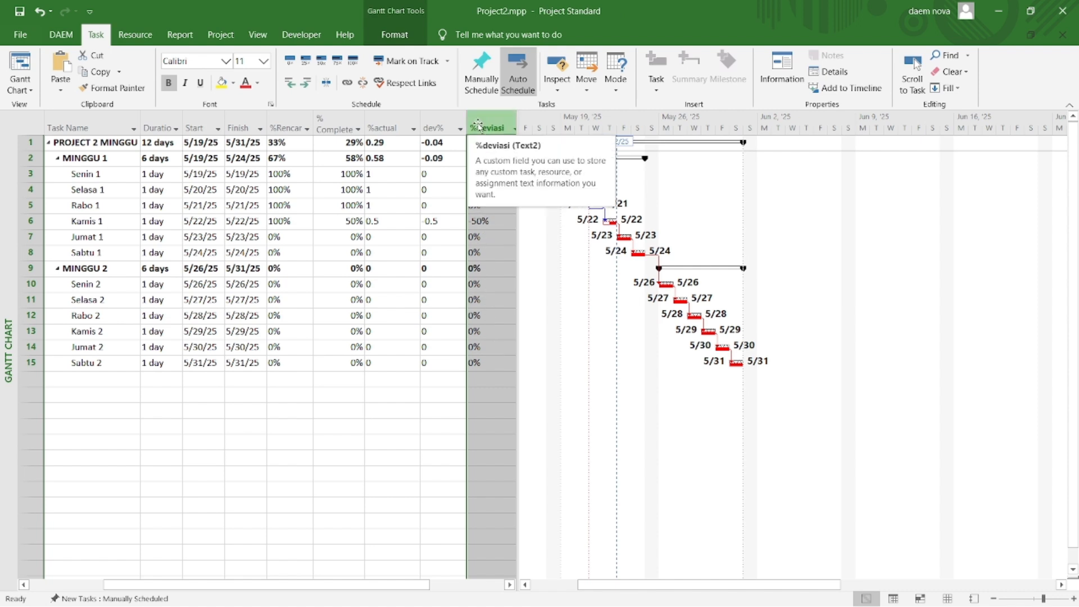
right_click(498, 125)
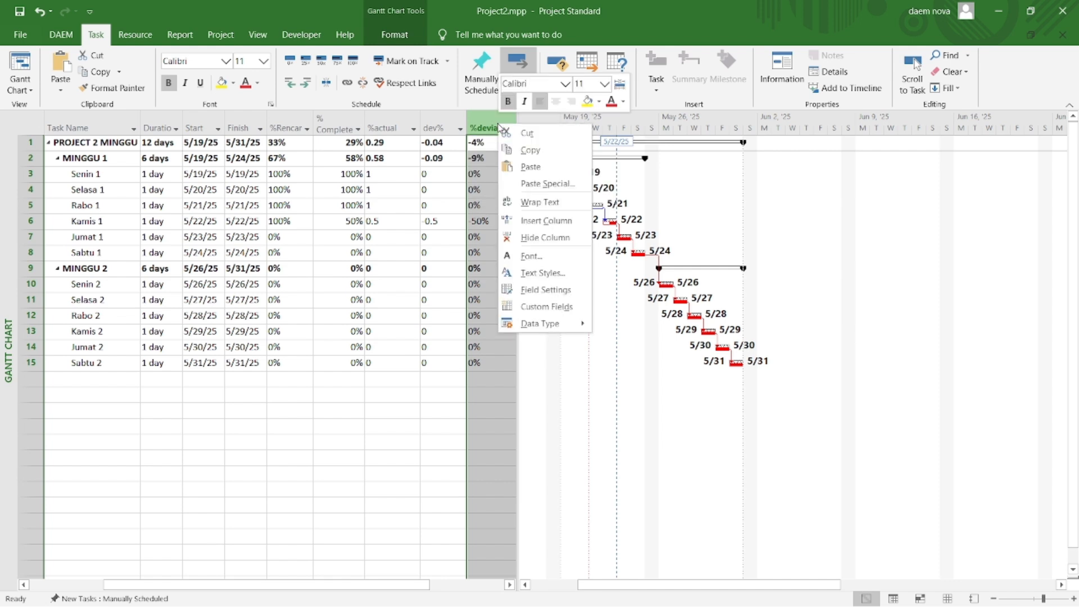
left_click(537, 308)
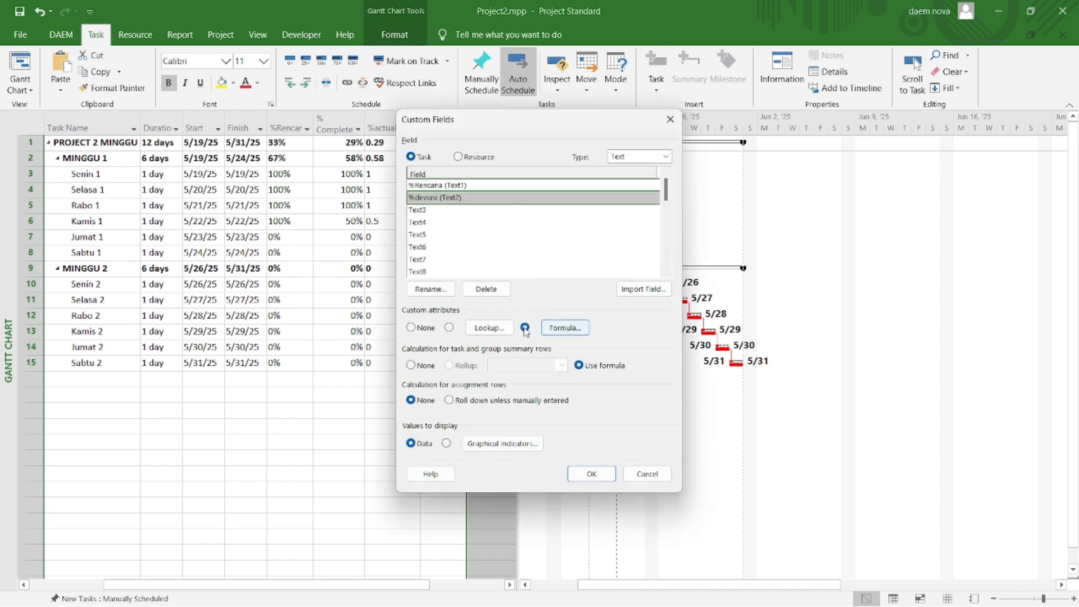
left_click(560, 331)
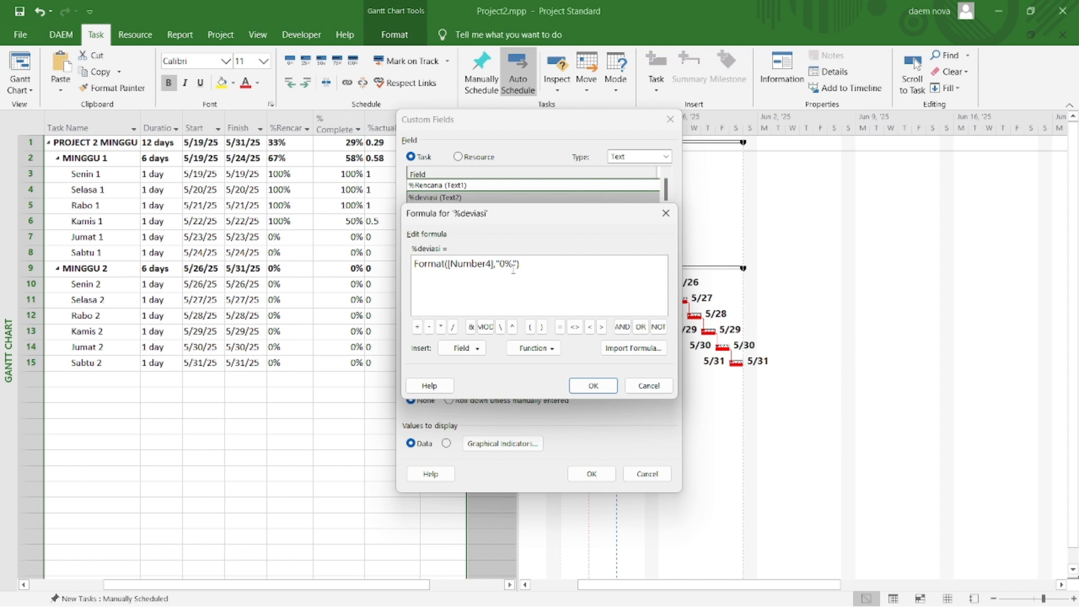
left_click(593, 386)
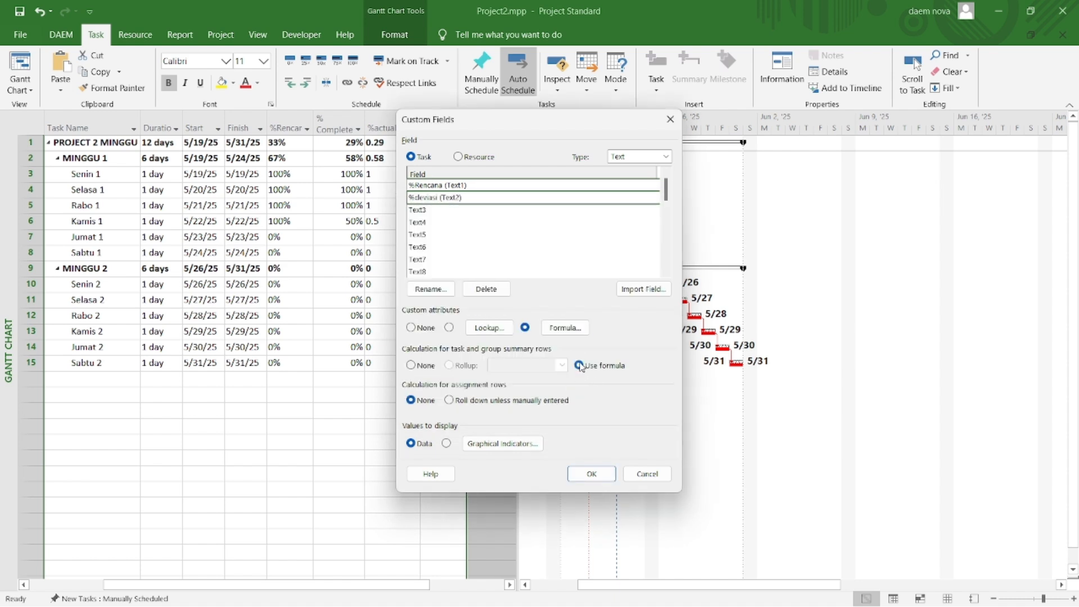
left_click(591, 474)
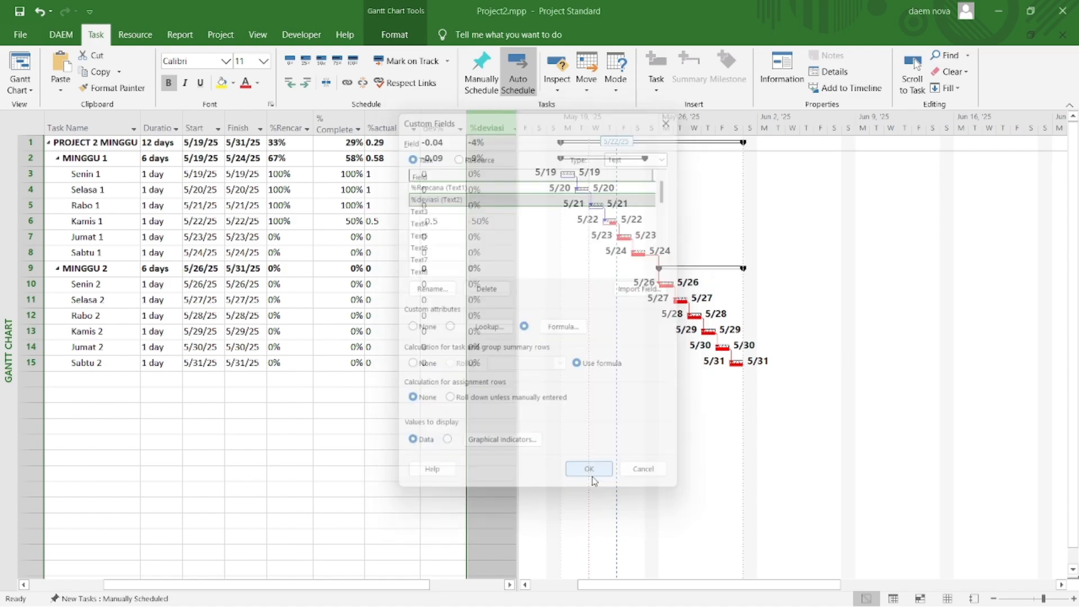